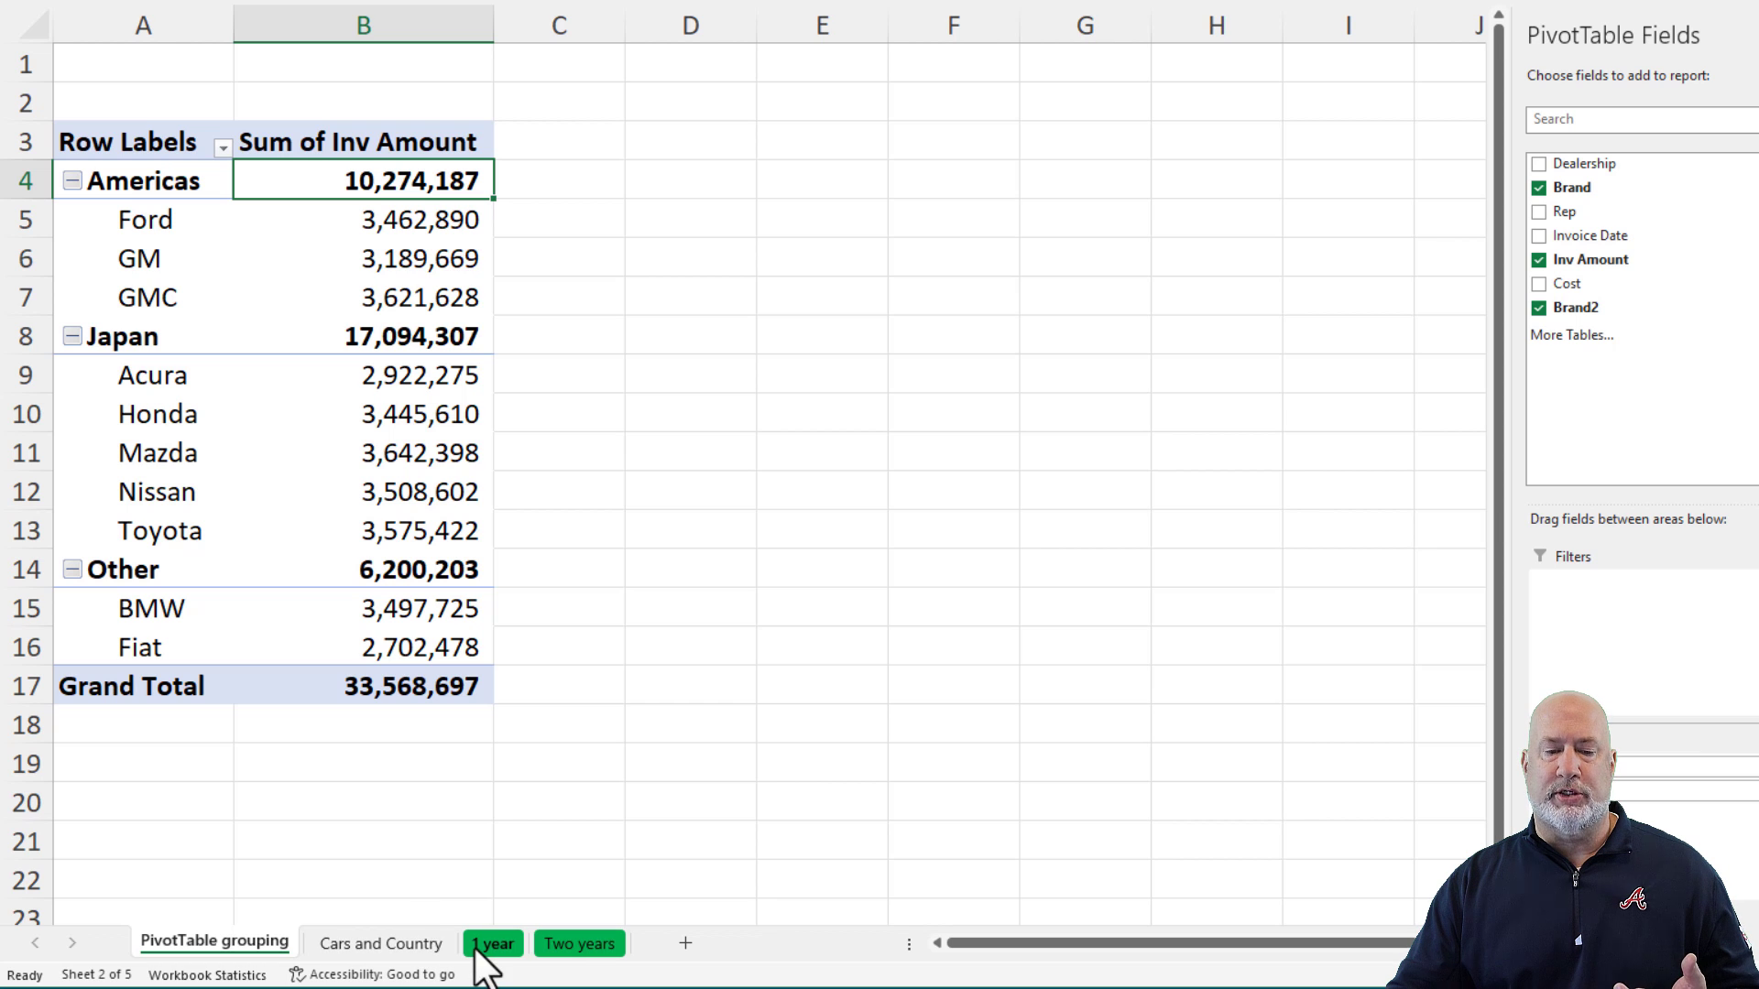
Turn off the 1 year table's filter arrows with Ctrl+Shift+L, then view the PivotTable grouping and Cars and Country sheets
left_click(492, 945)
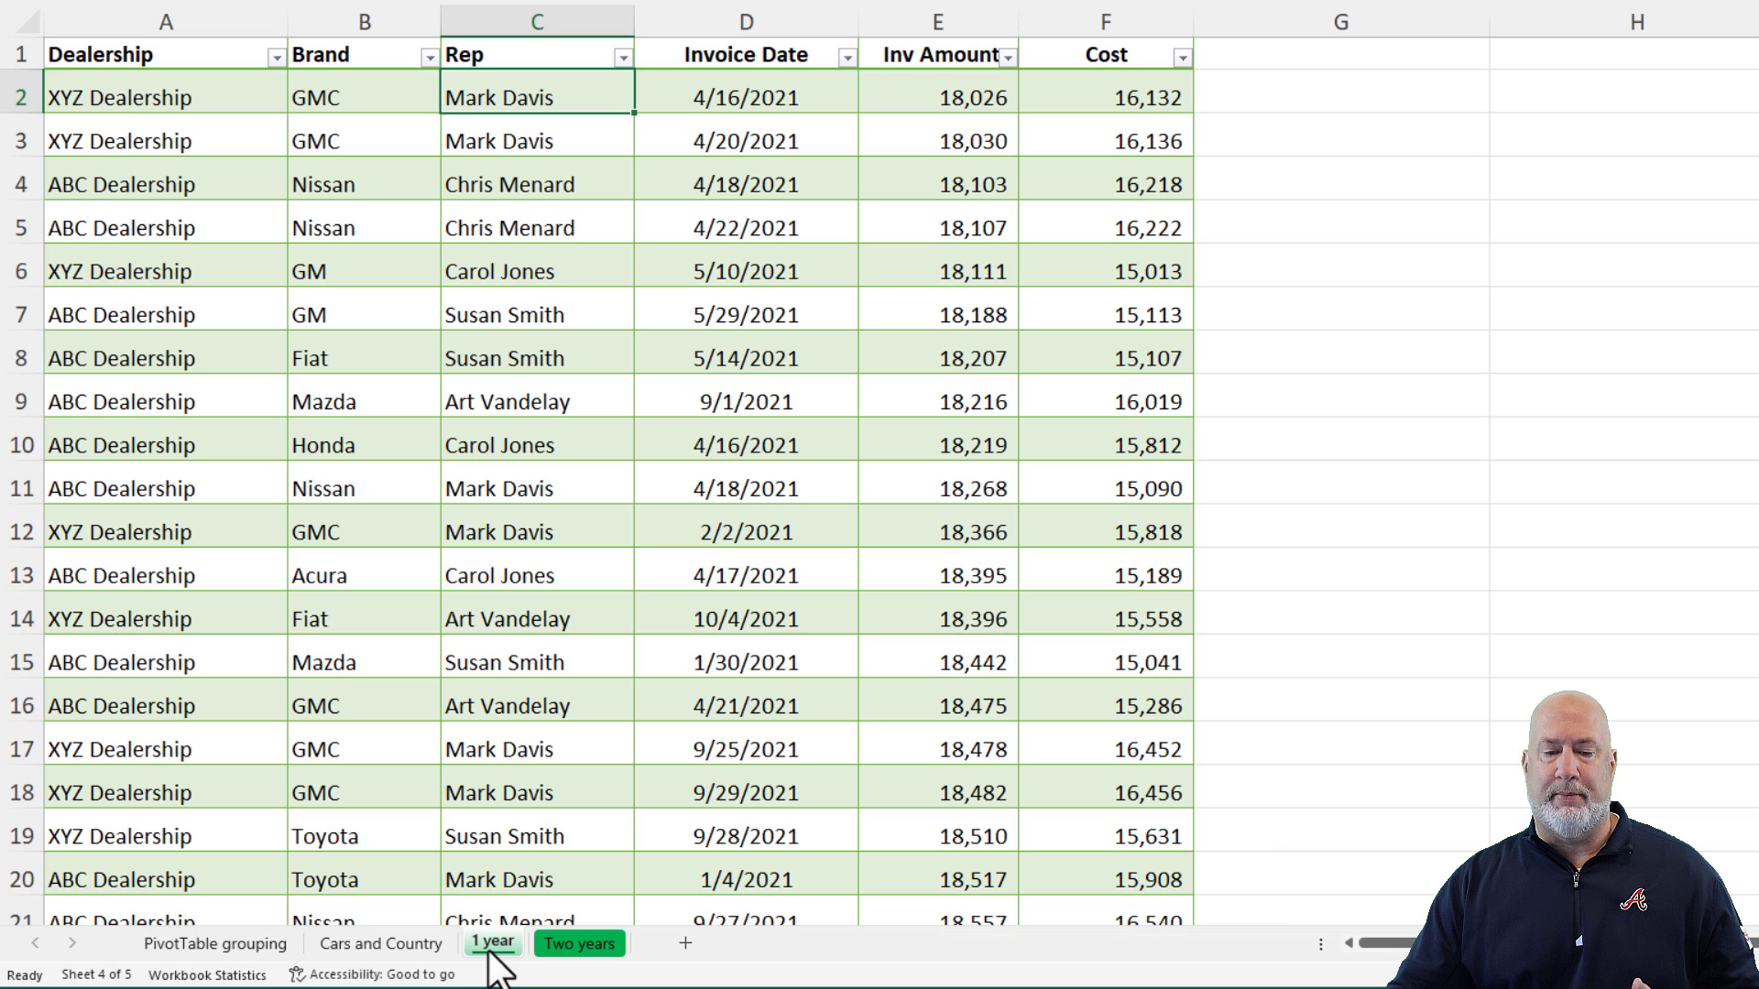
left_click(743, 227)
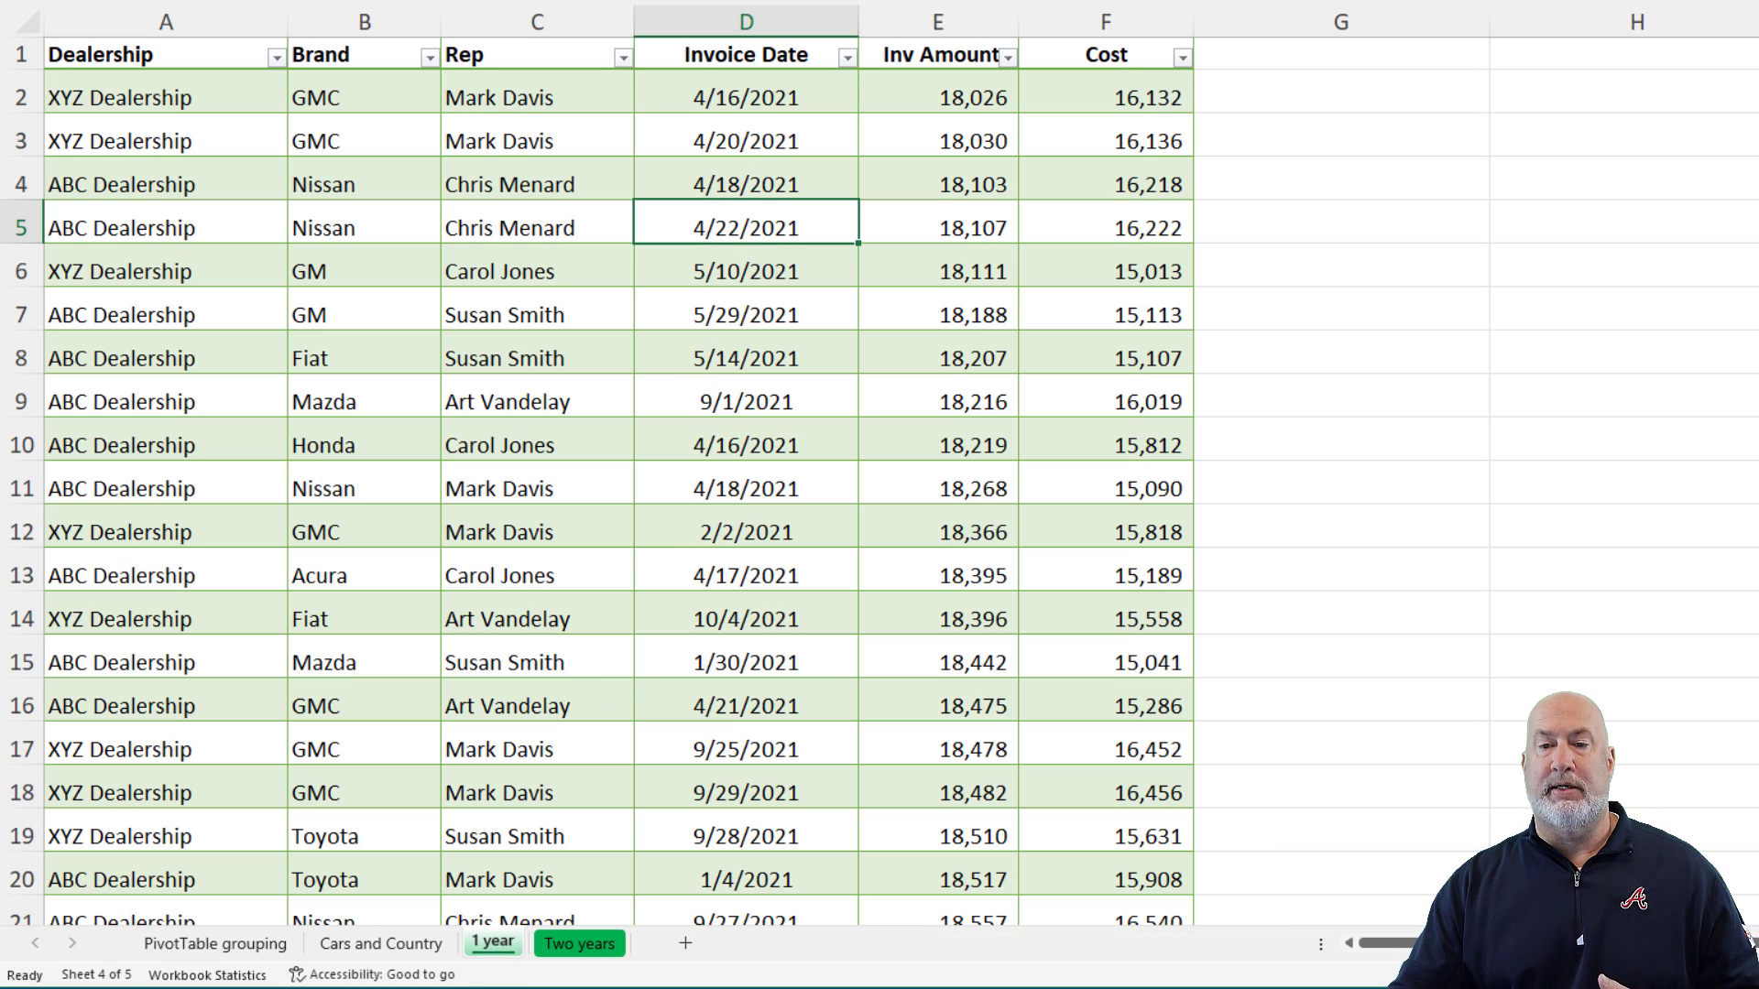
key("ctrl+shift+l")
left_click(770, 102)
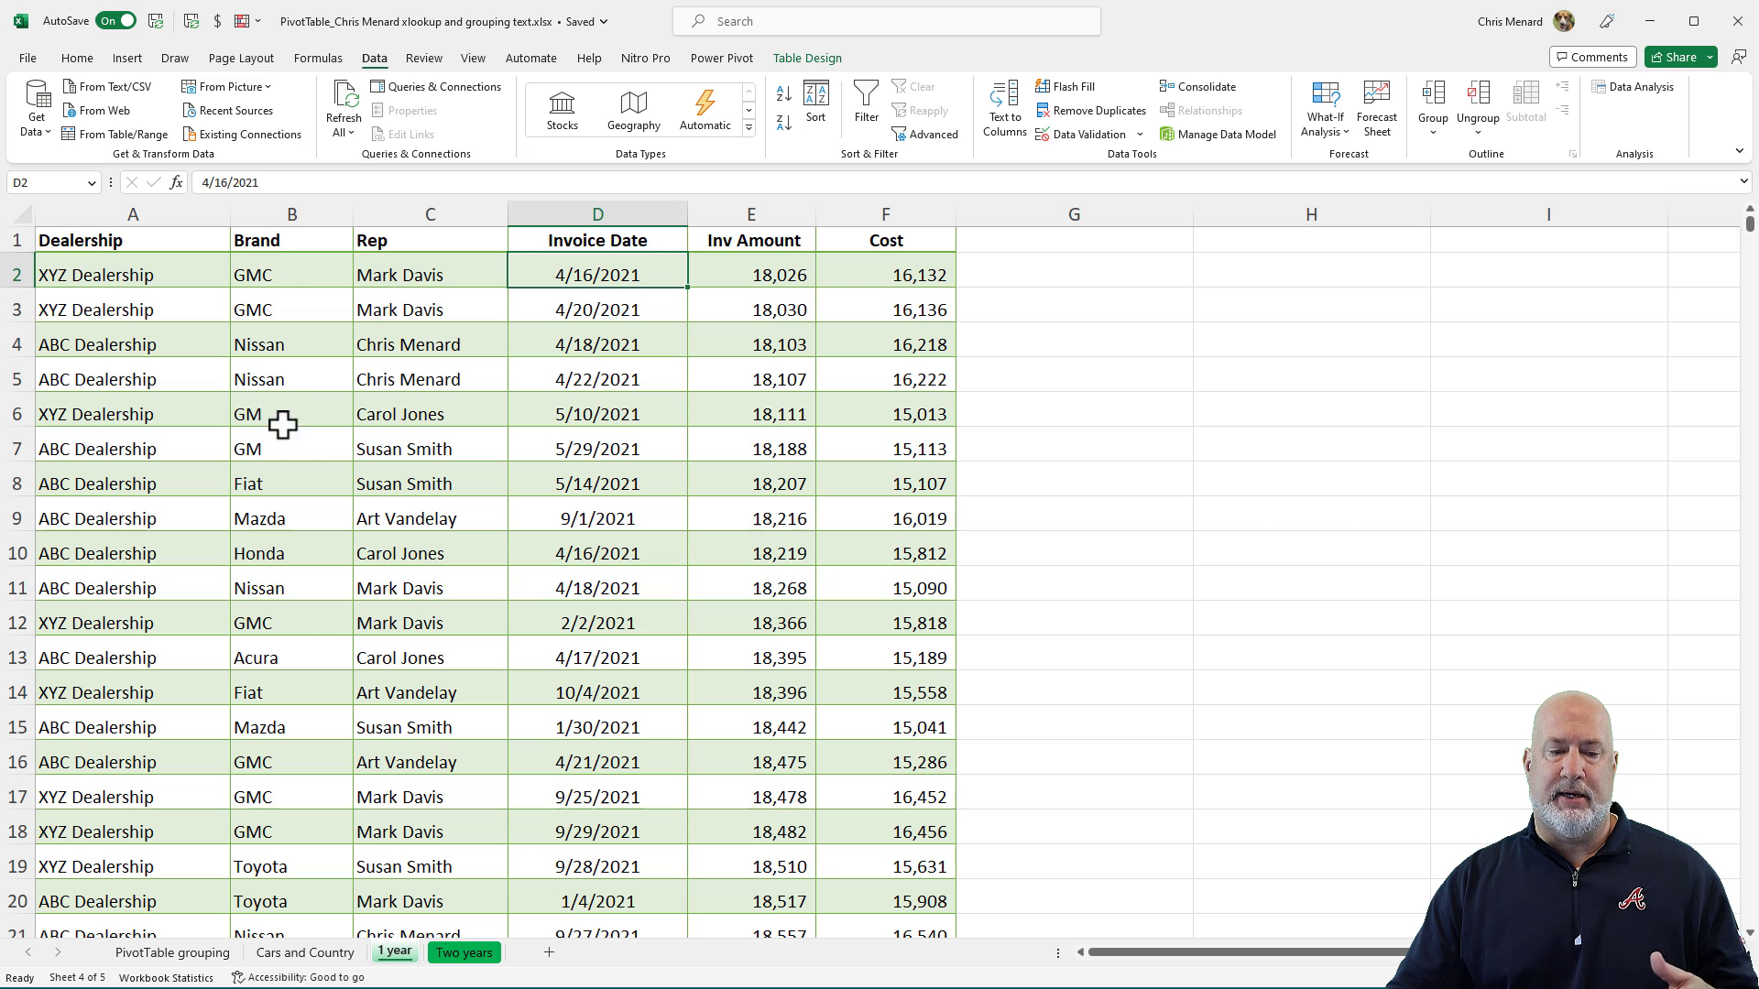
left_click(172, 954)
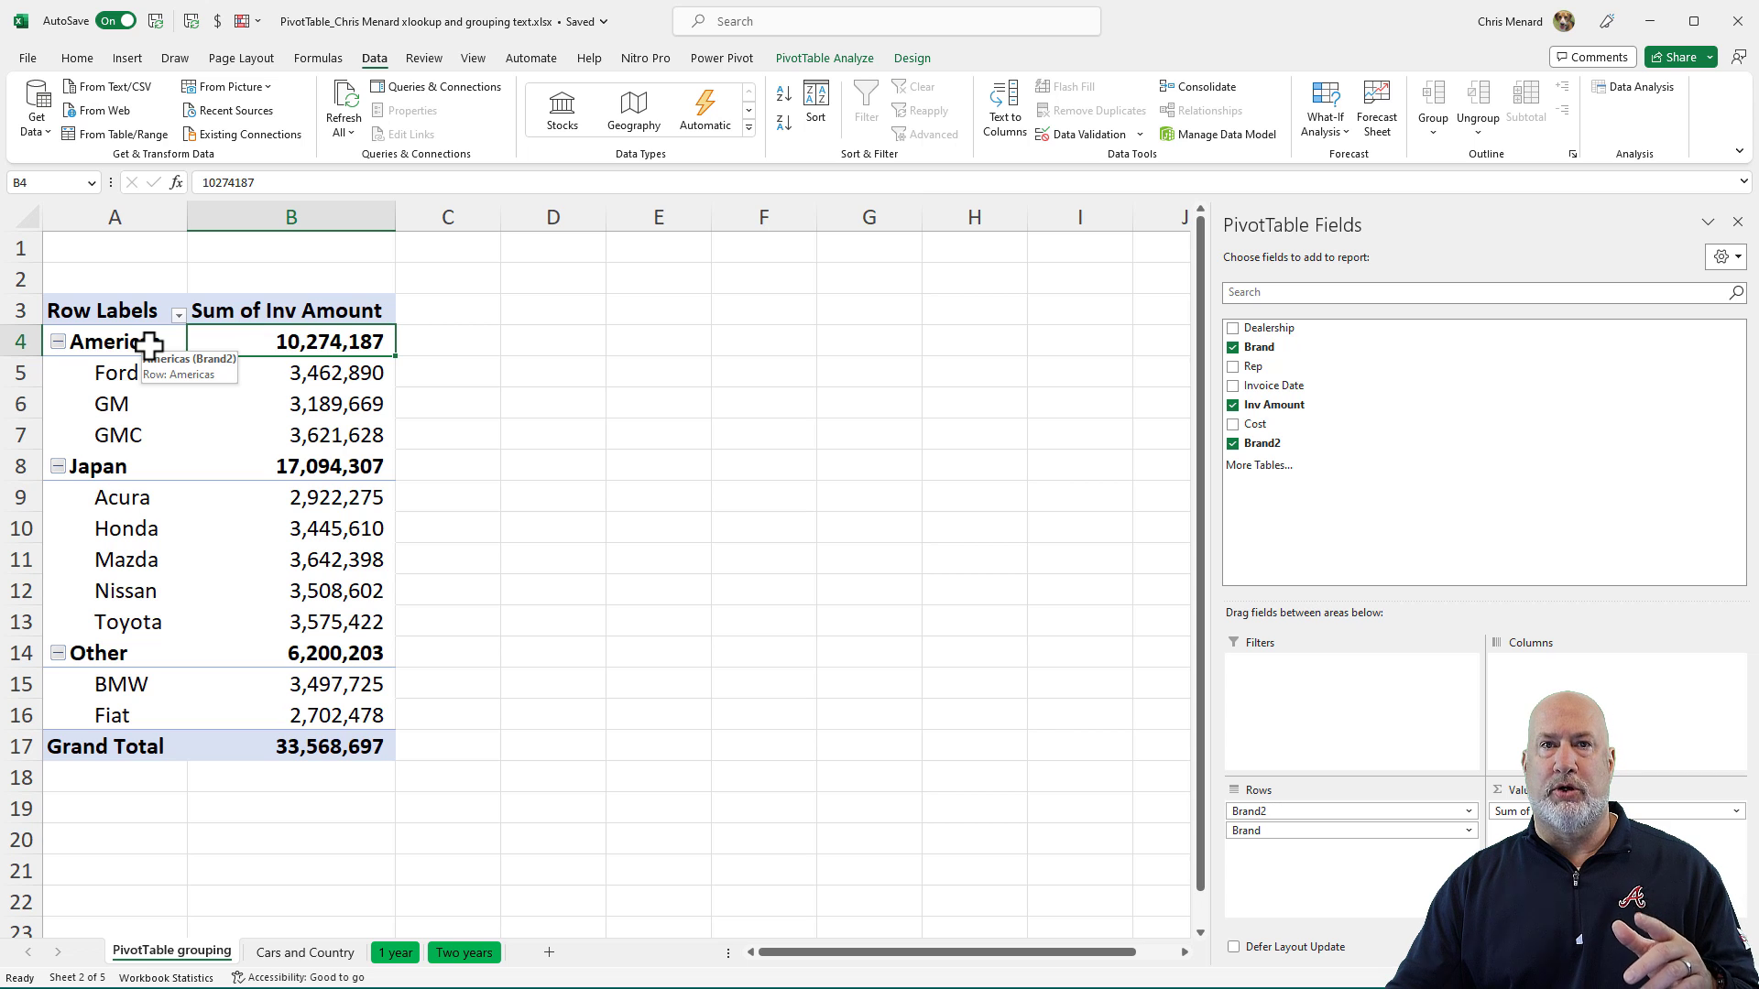
left_click(306, 954)
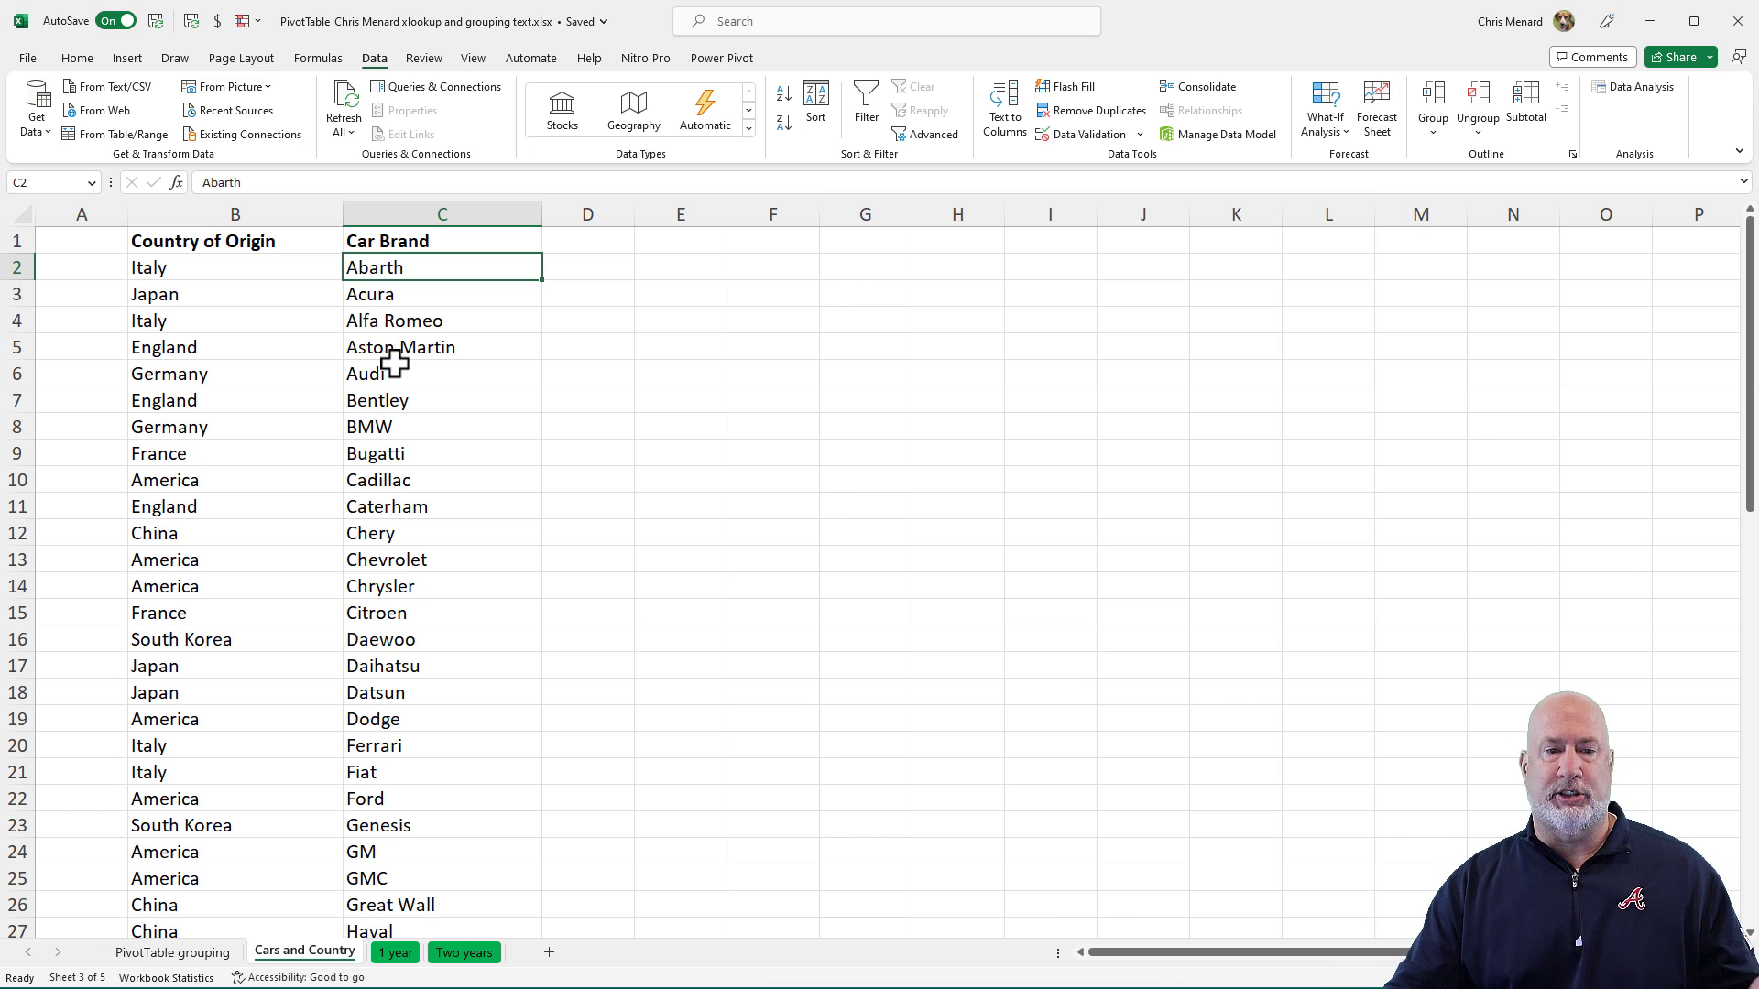
scroll(398, 357, "down", 15)
scroll(398, 447, "down", 5)
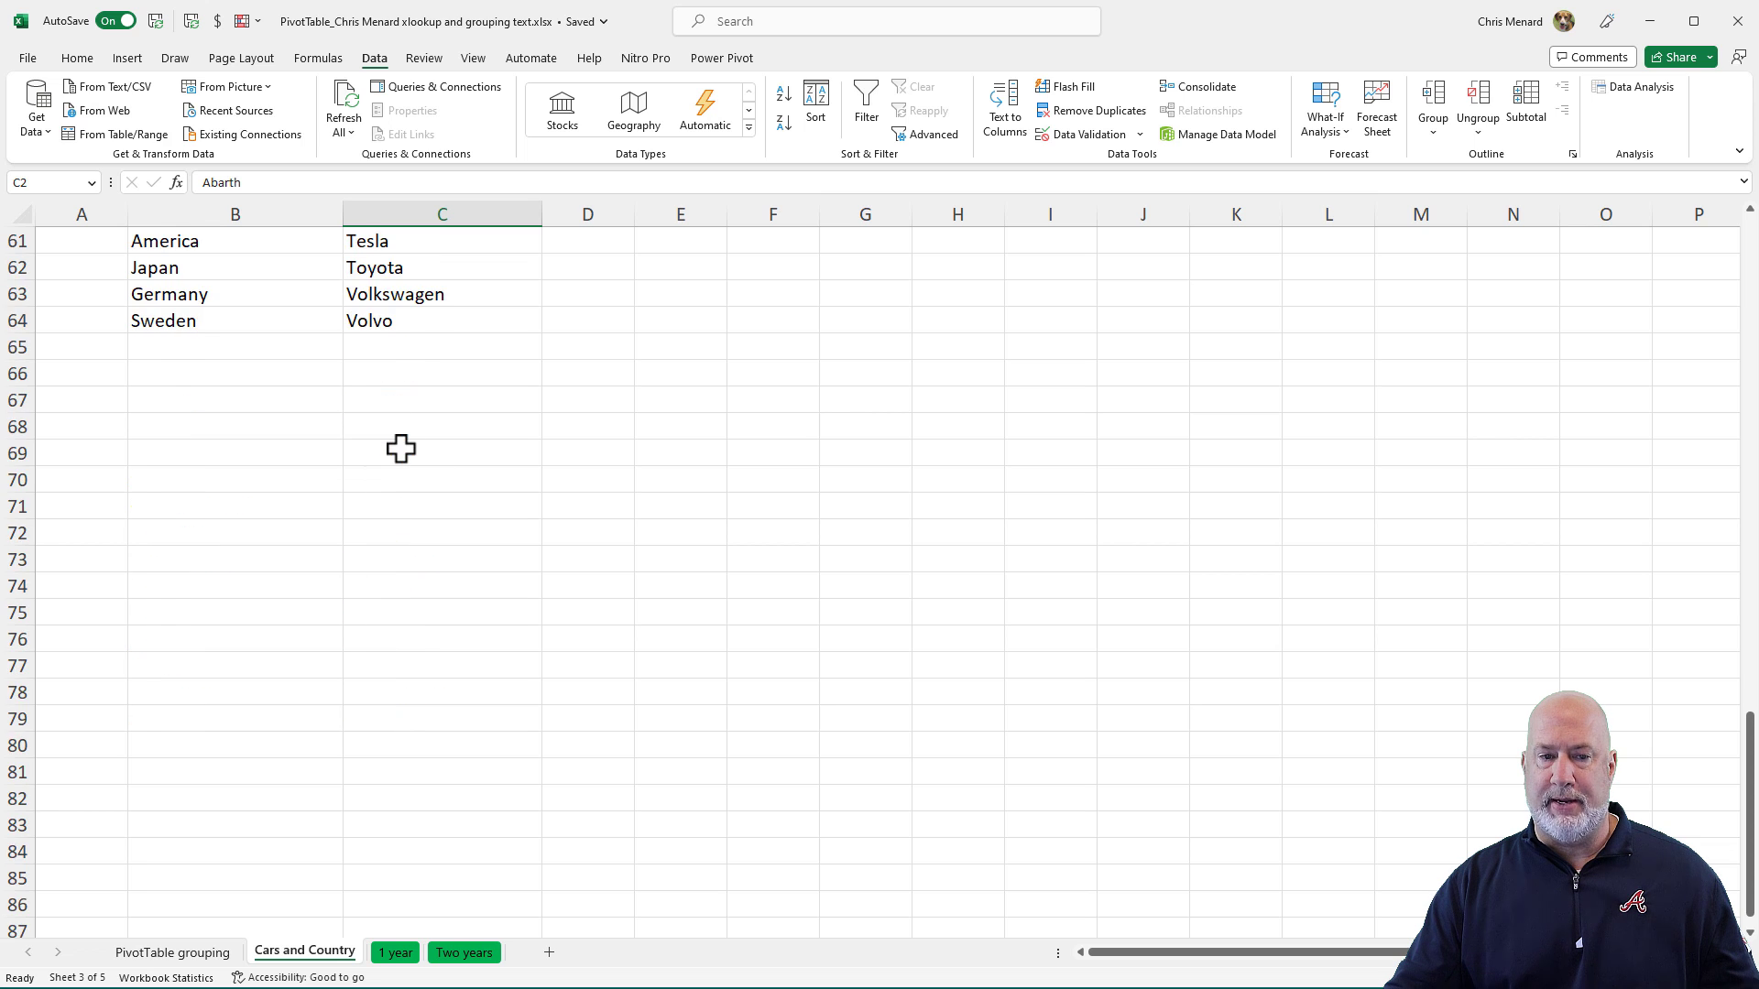
scroll(399, 447, "up", 20)
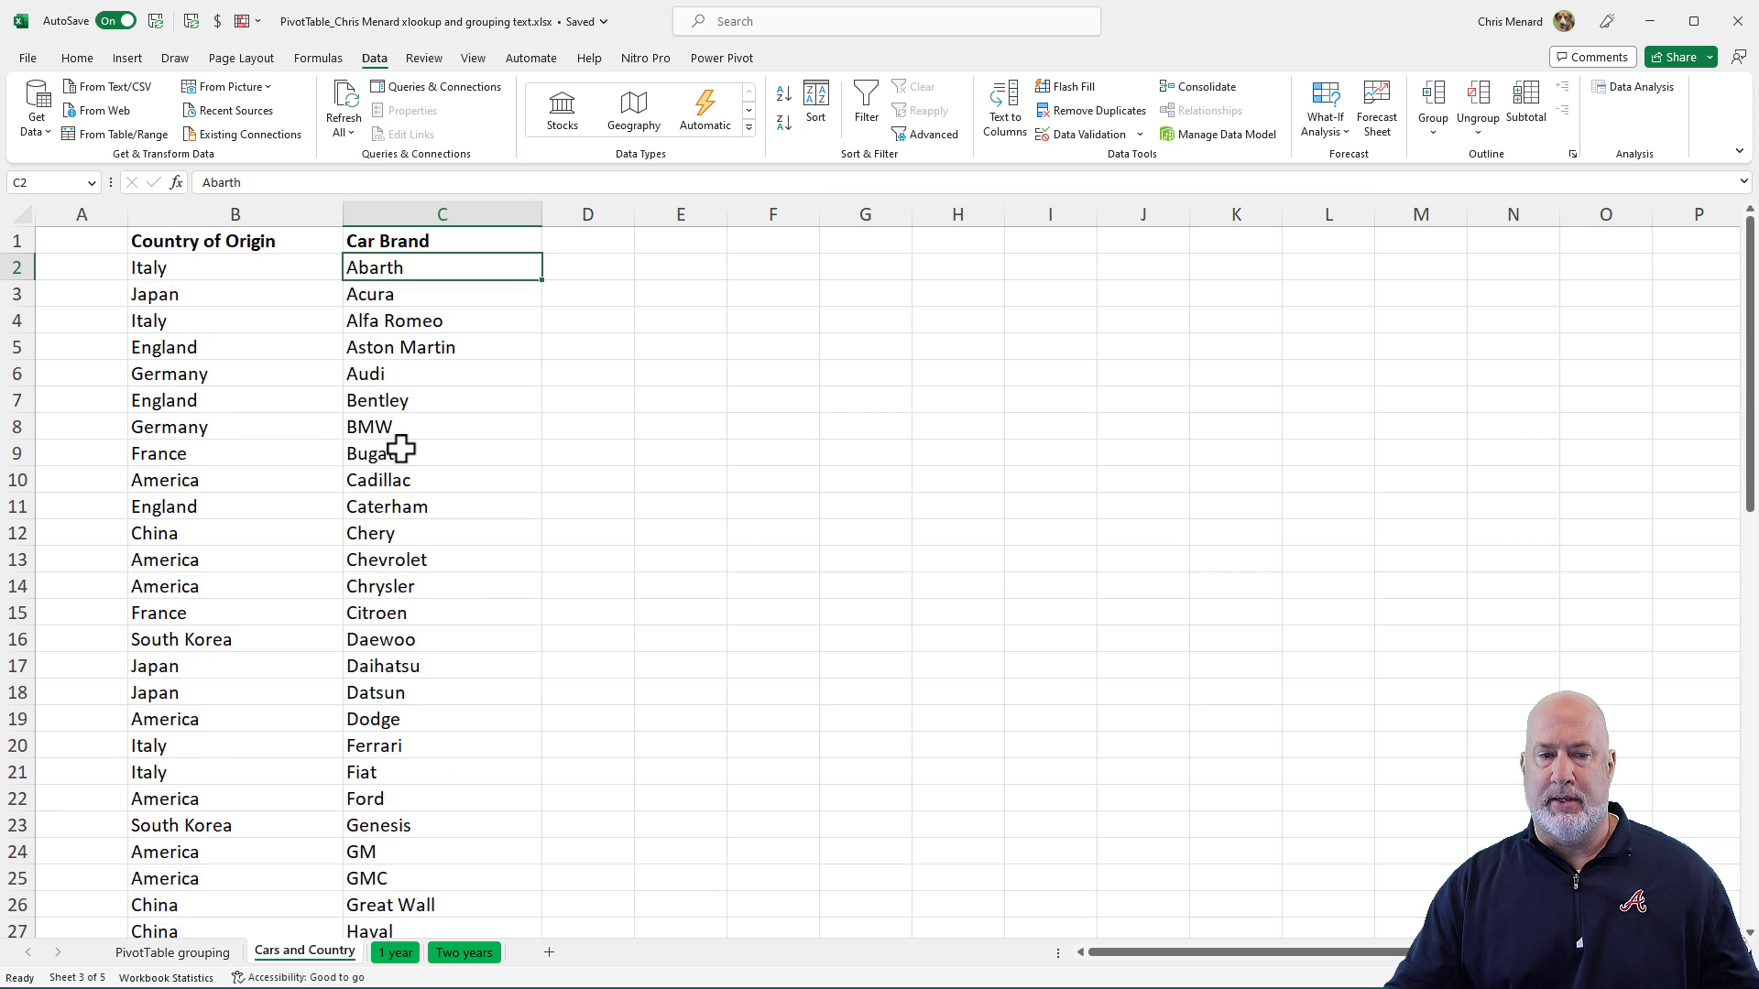
left_click(391, 955)
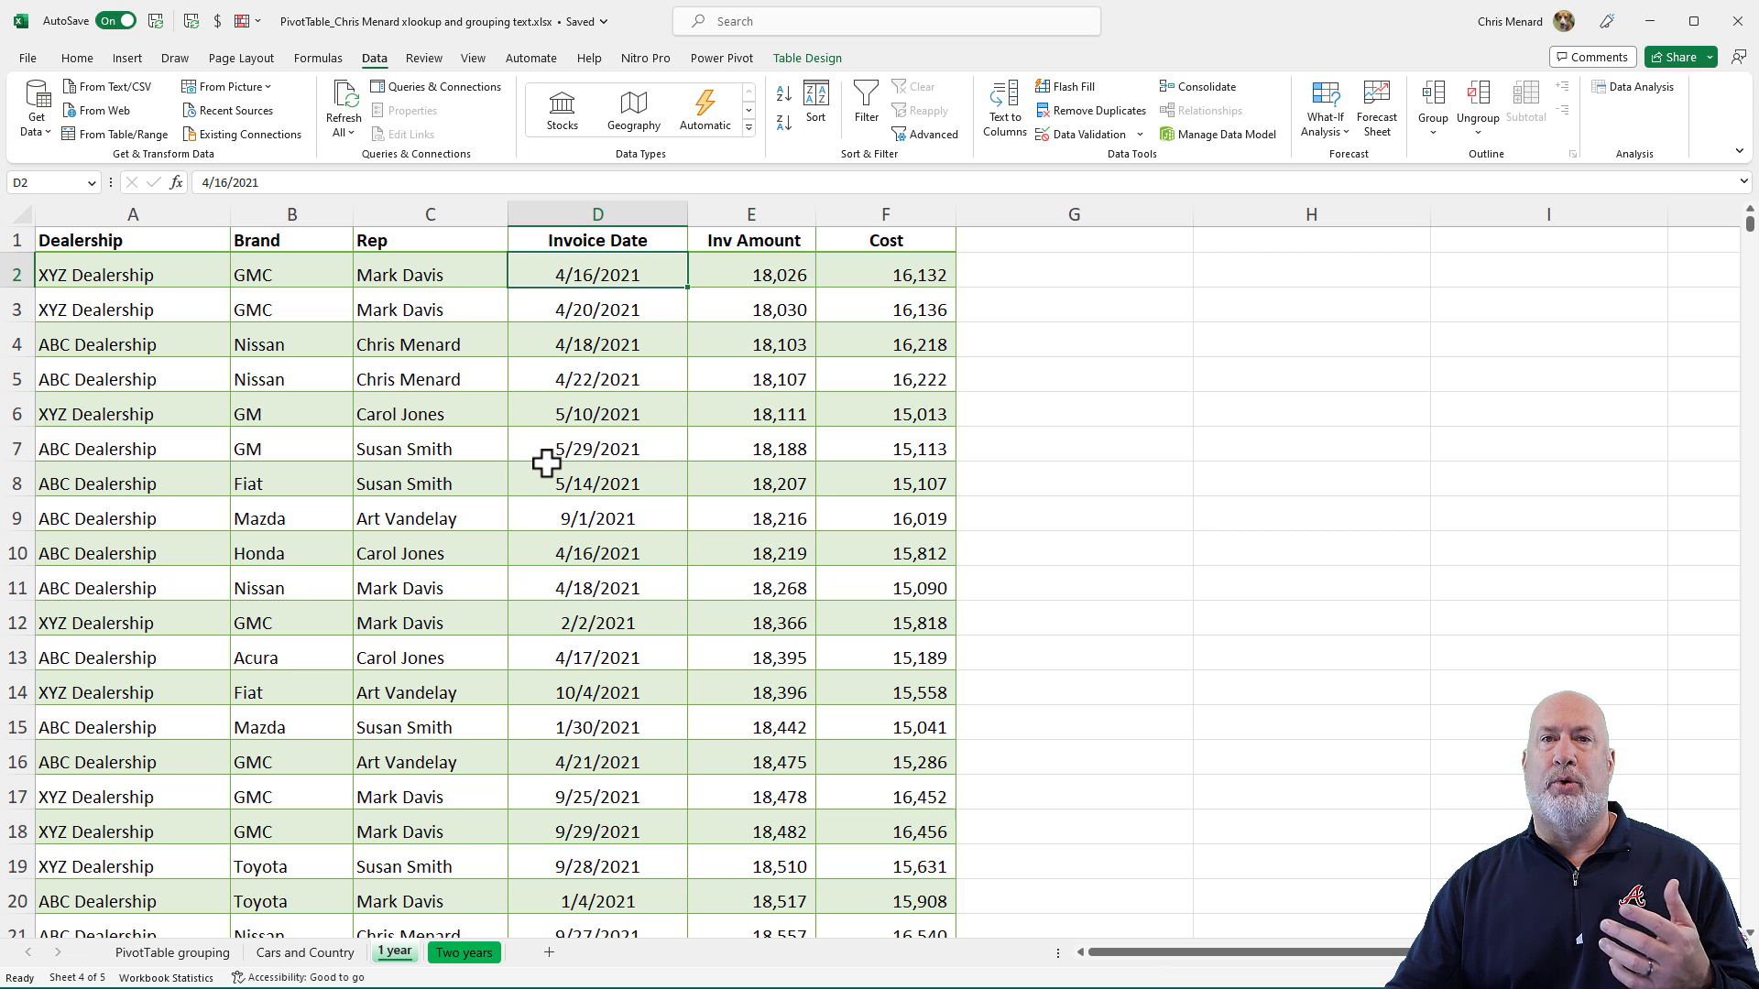
left_click(293, 273)
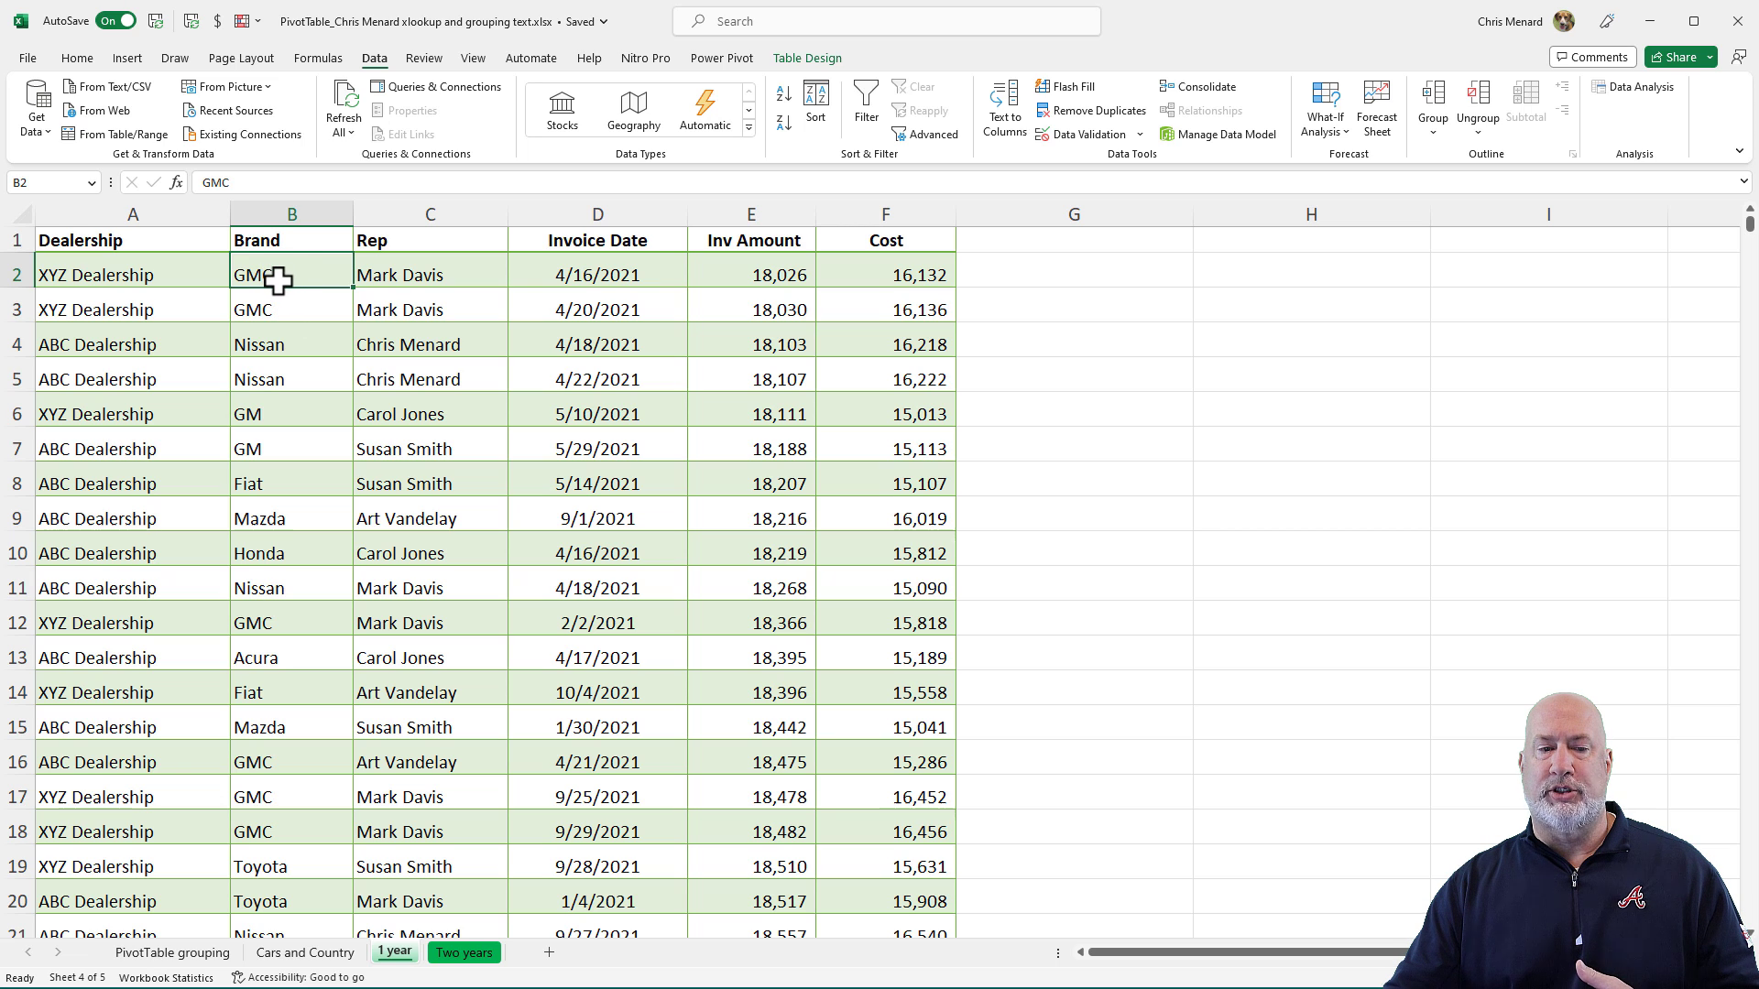
left_click(329, 954)
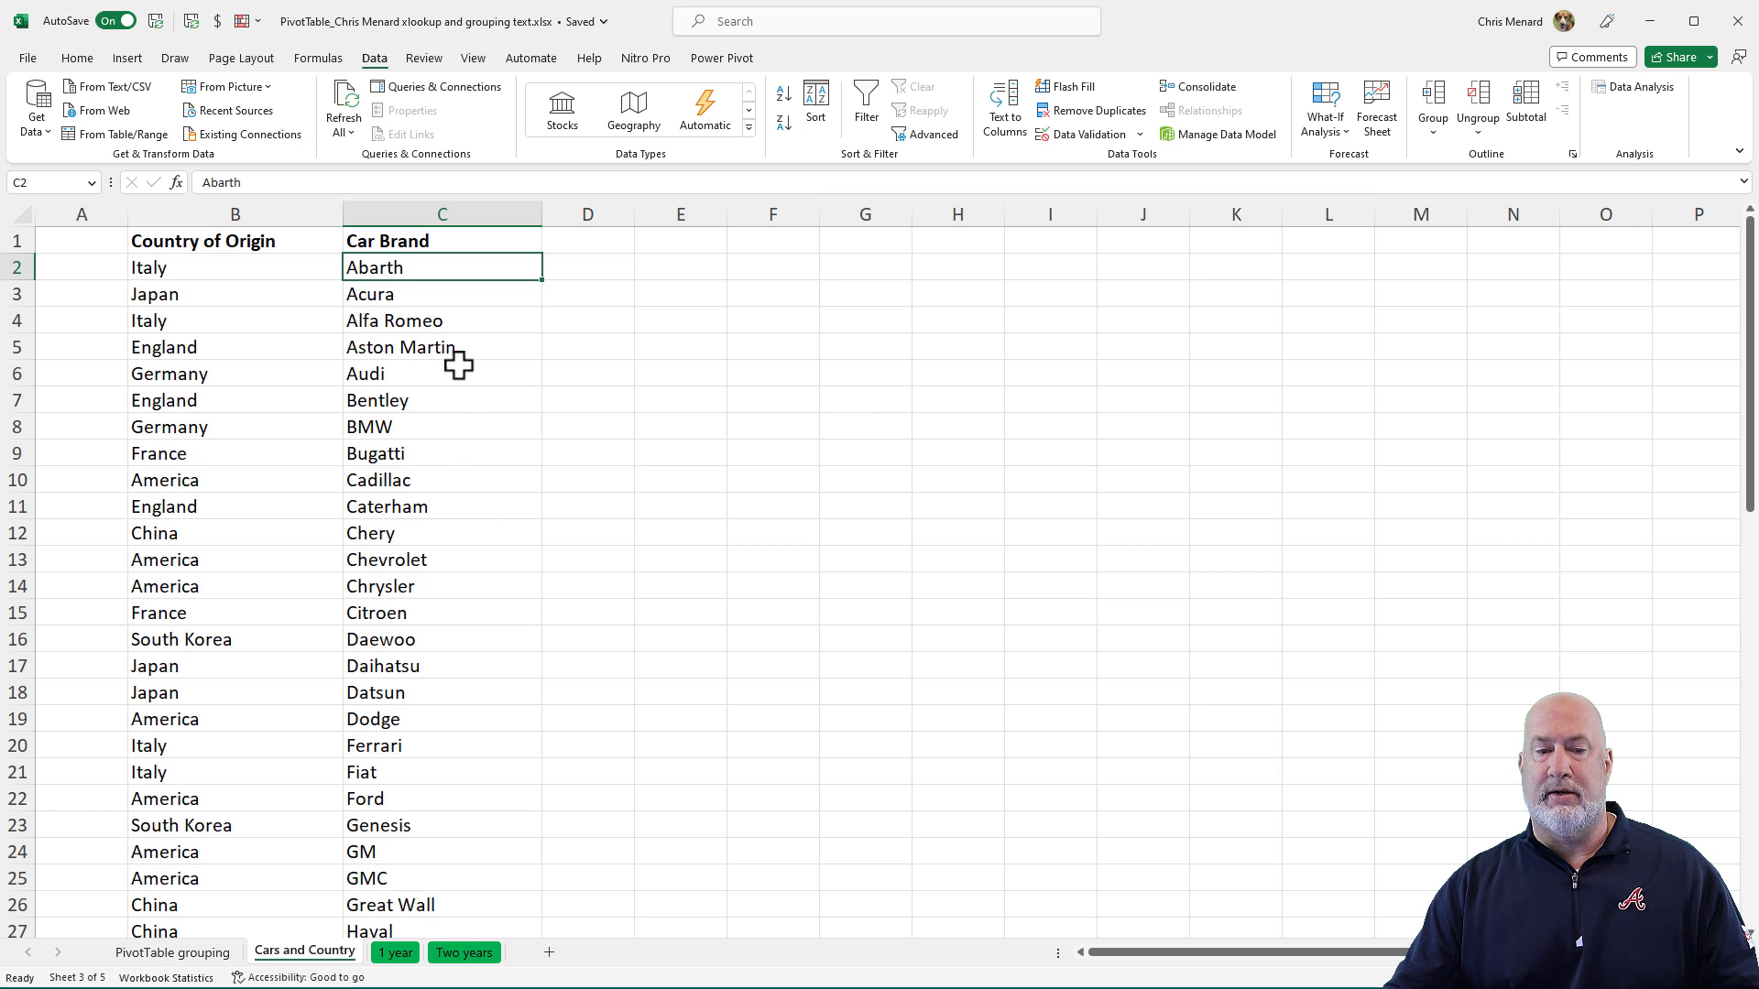
left_click(401, 877)
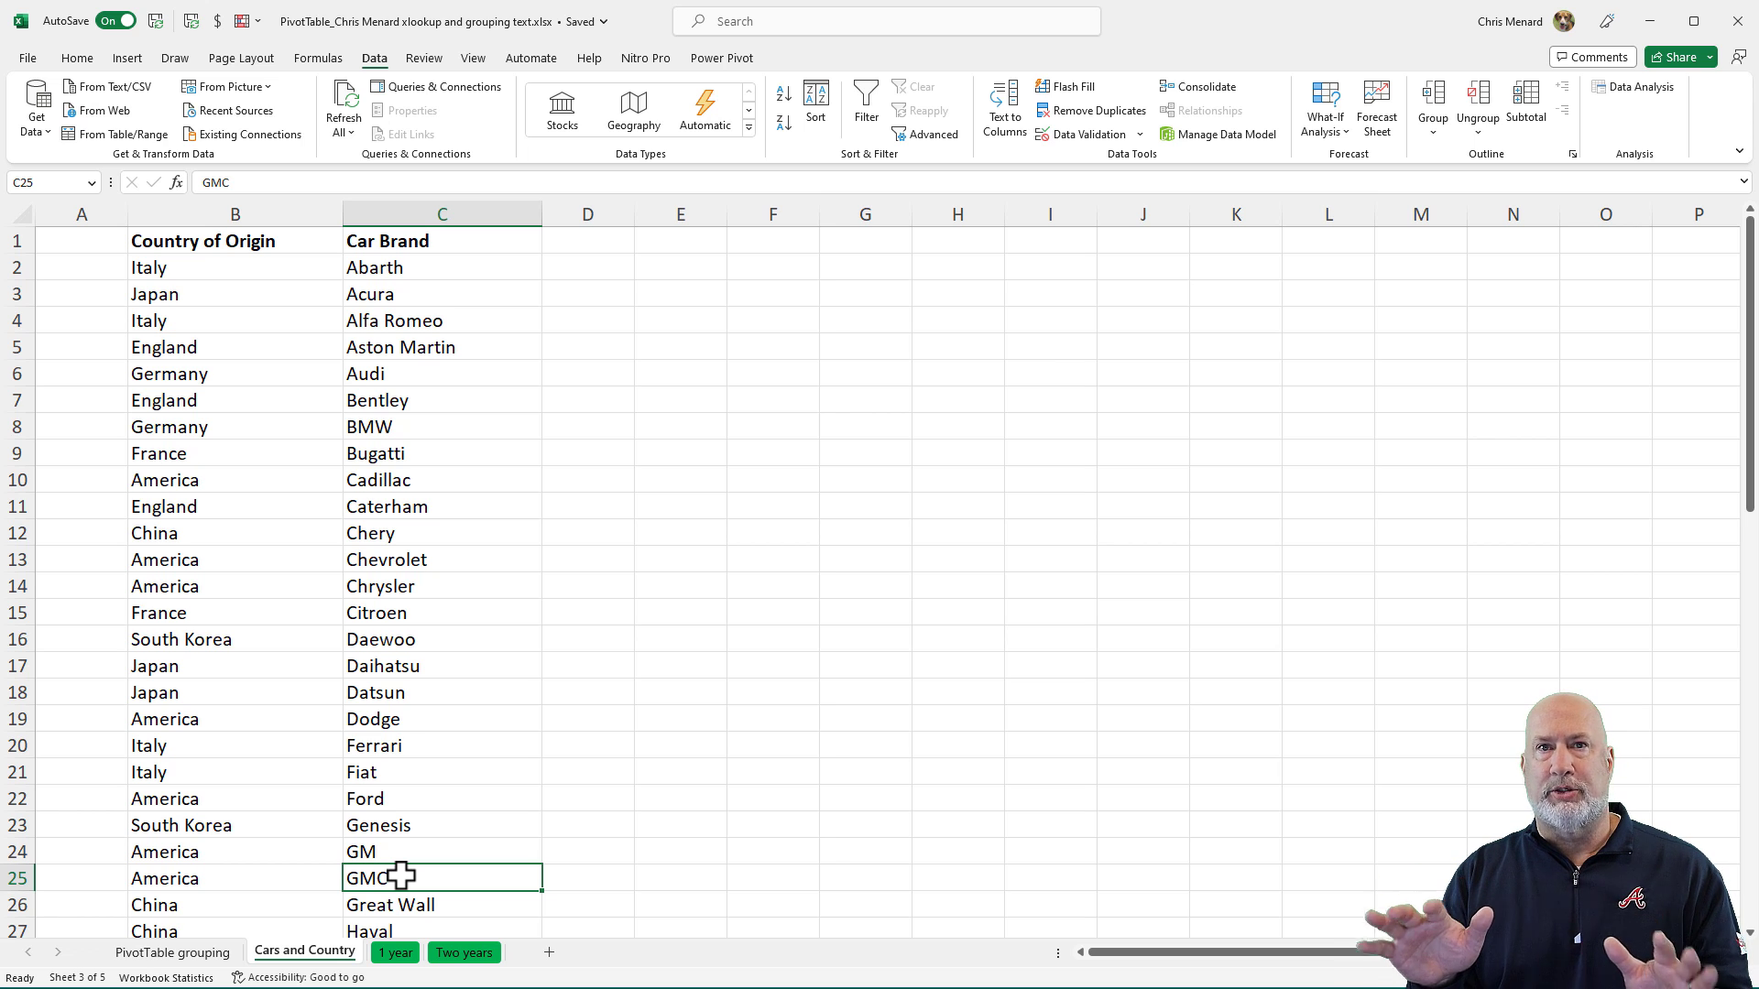
Enter the heading 'County' in G1 so the 1 year invoice table gains a column after Cost
left_click(392, 956)
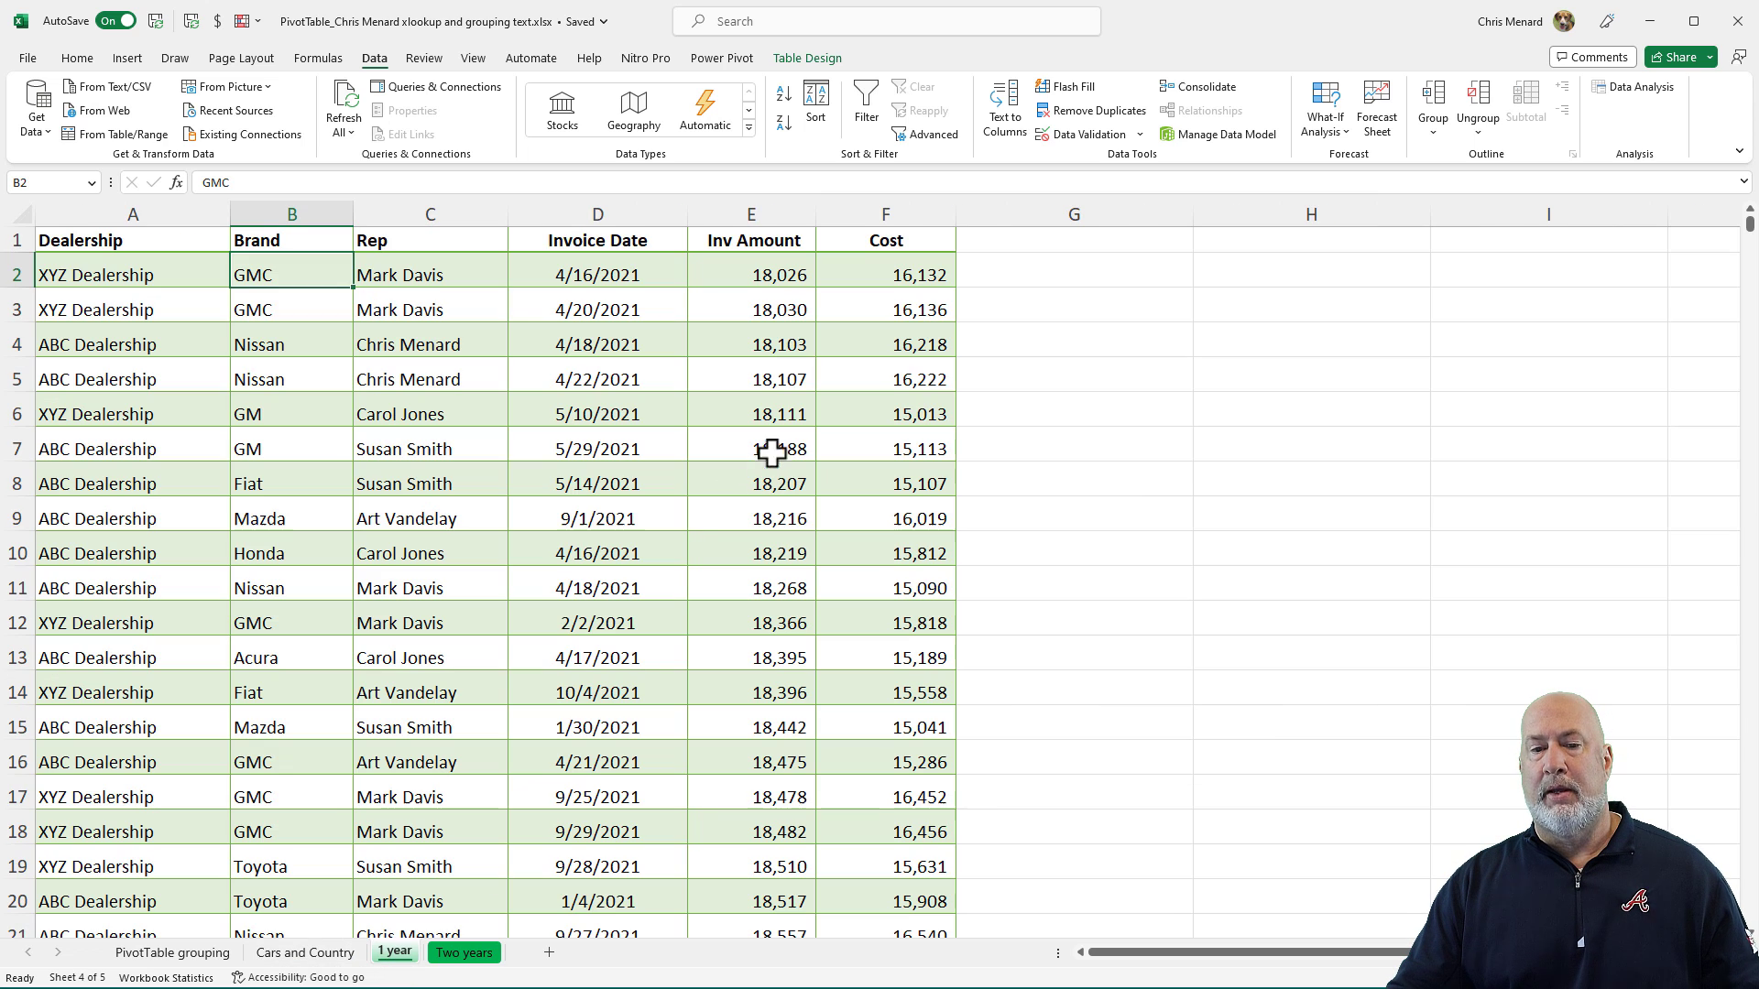
left_click(785, 275)
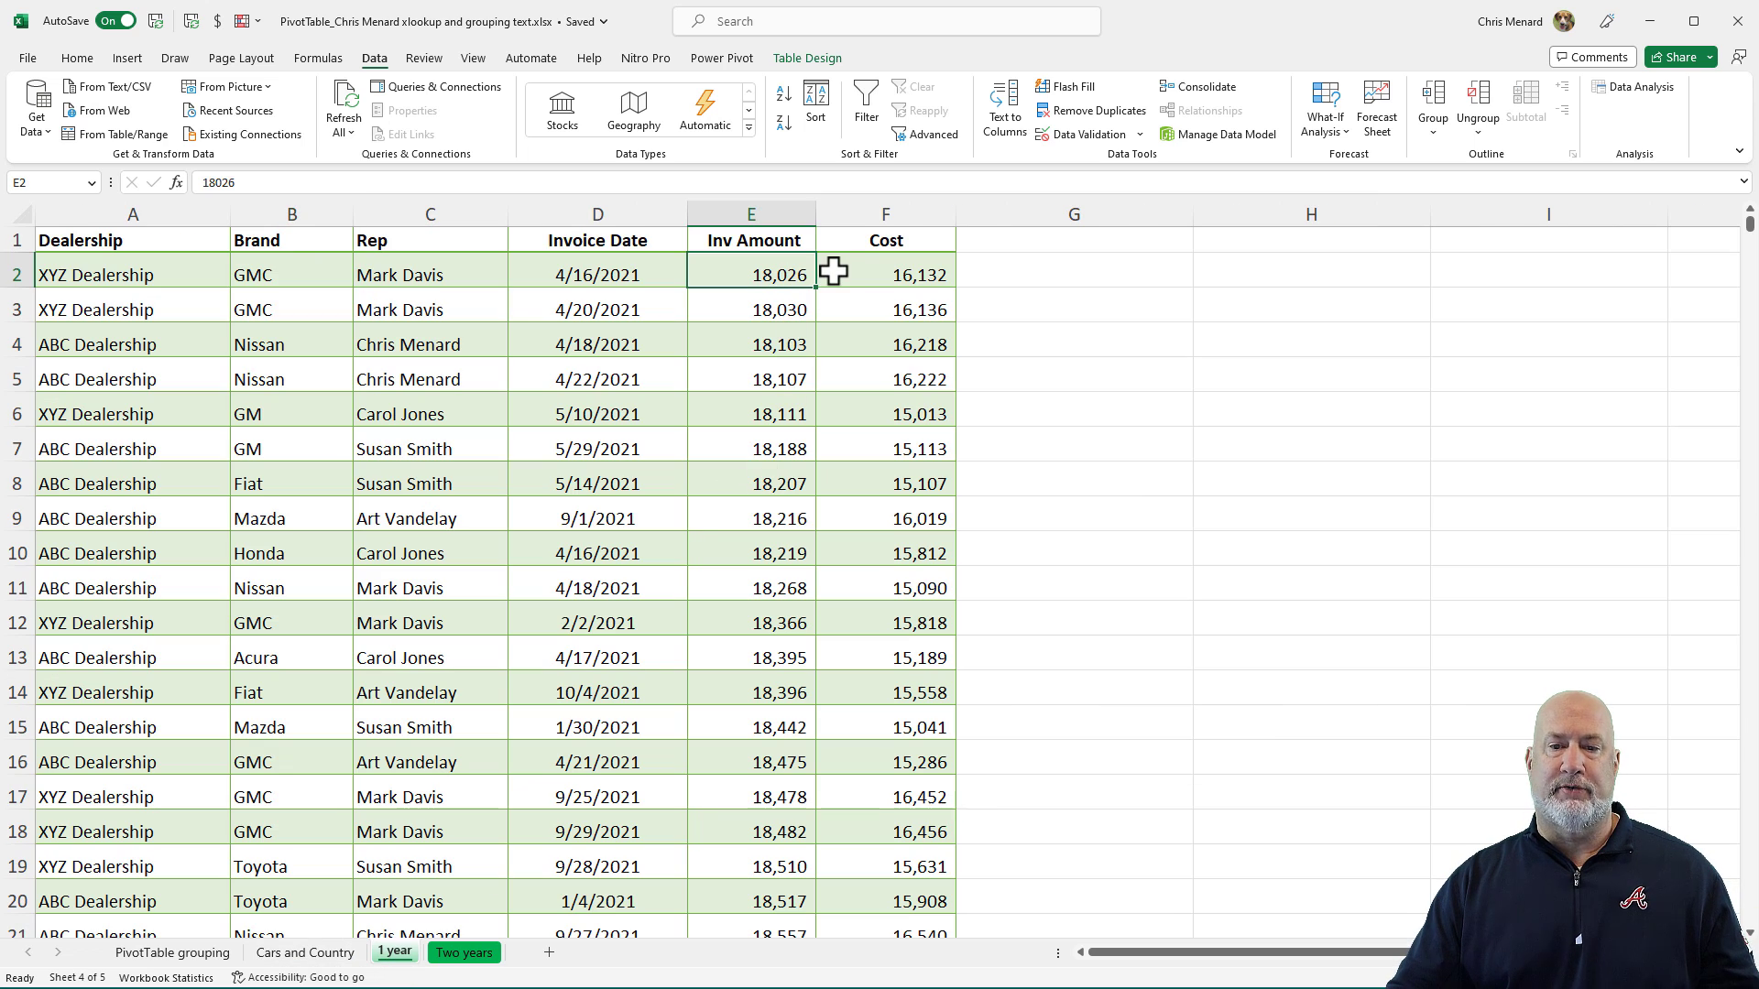
left_click(1049, 240)
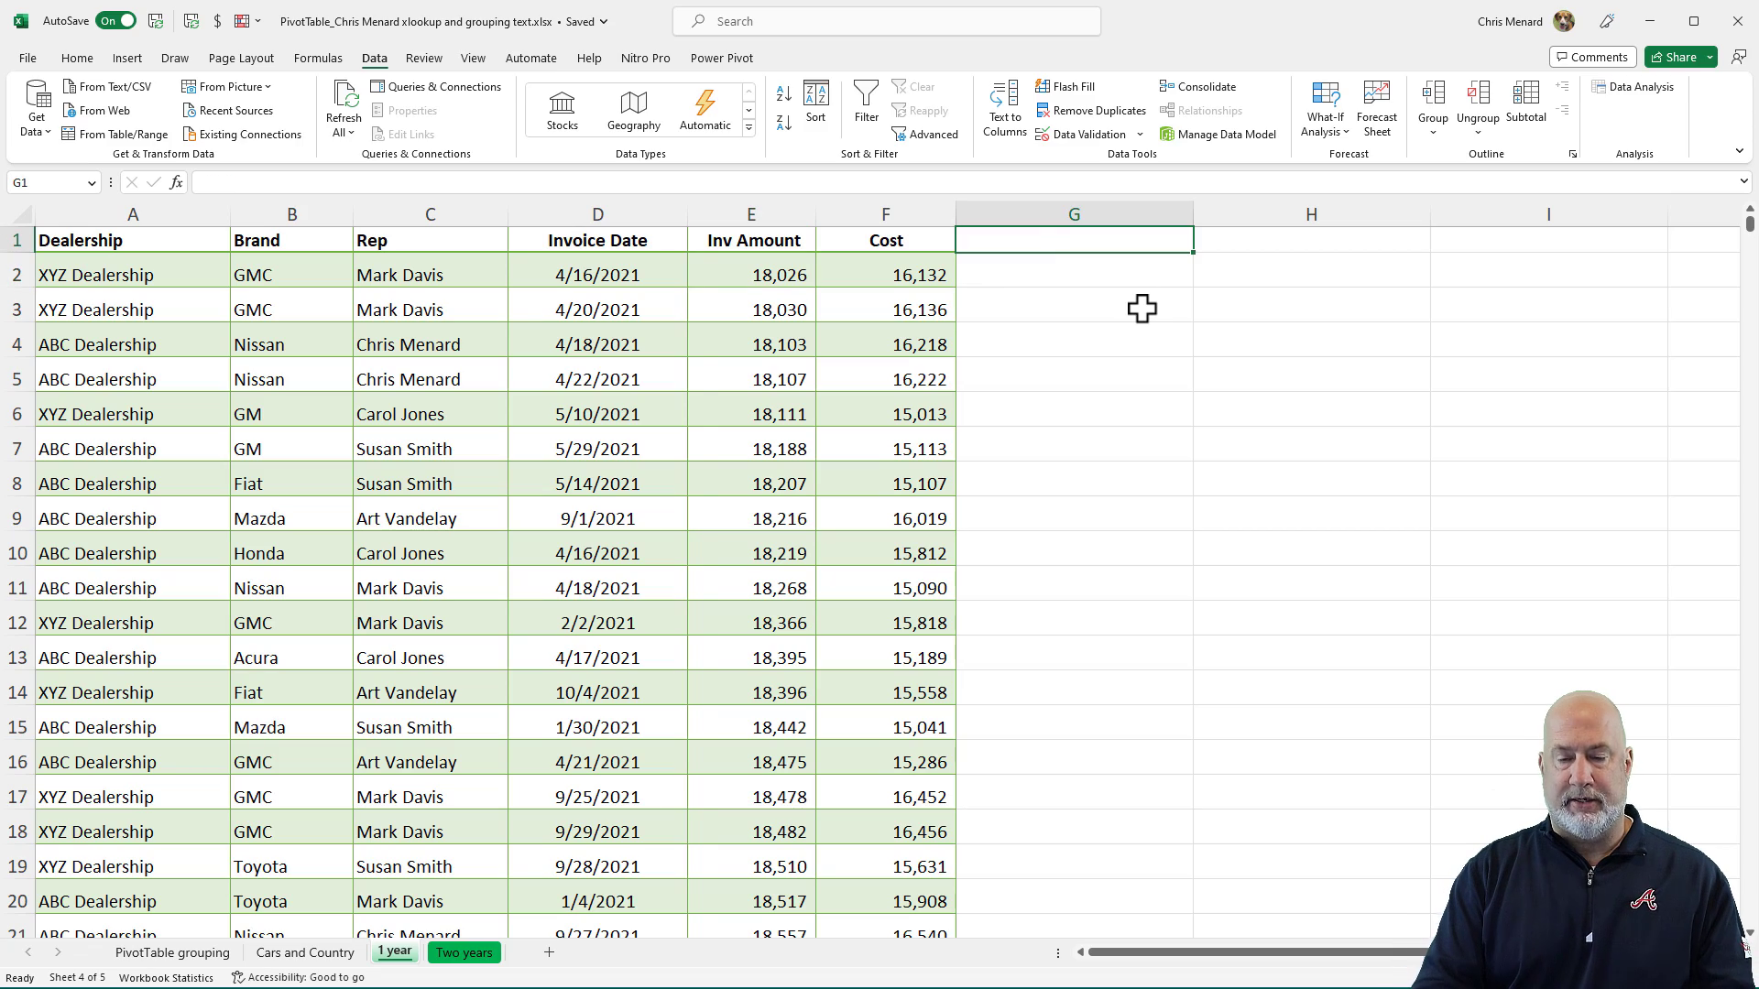
type("County")
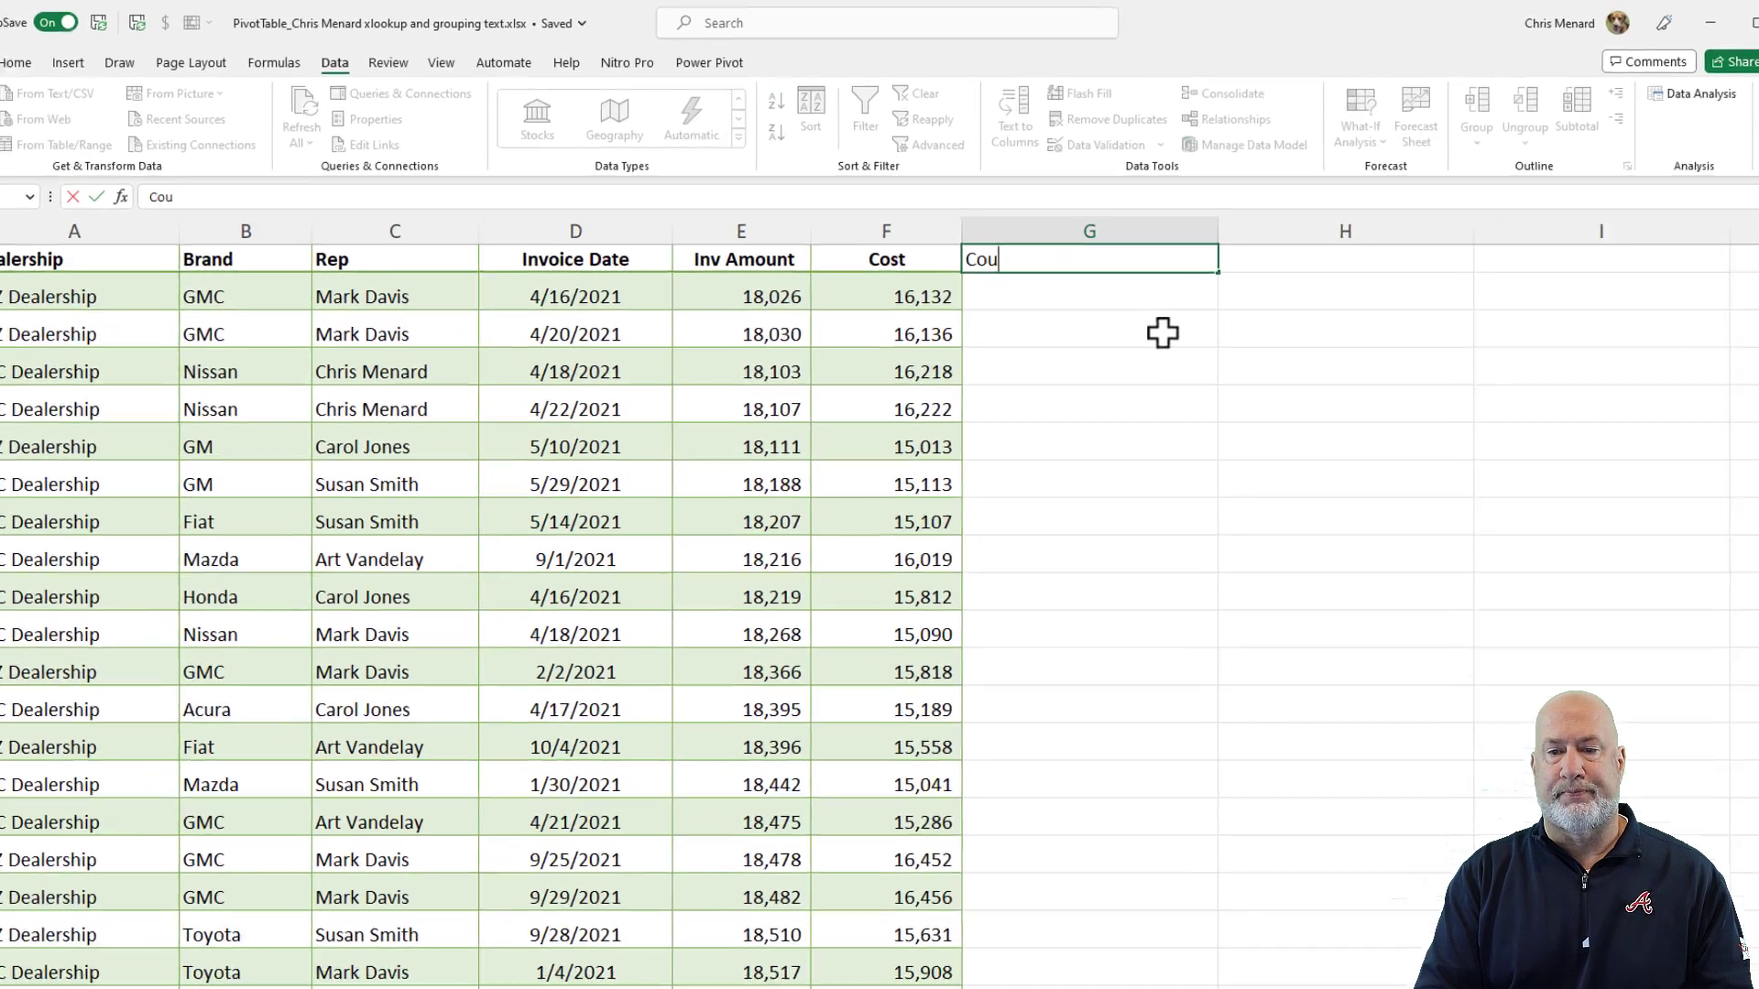
key("Return")
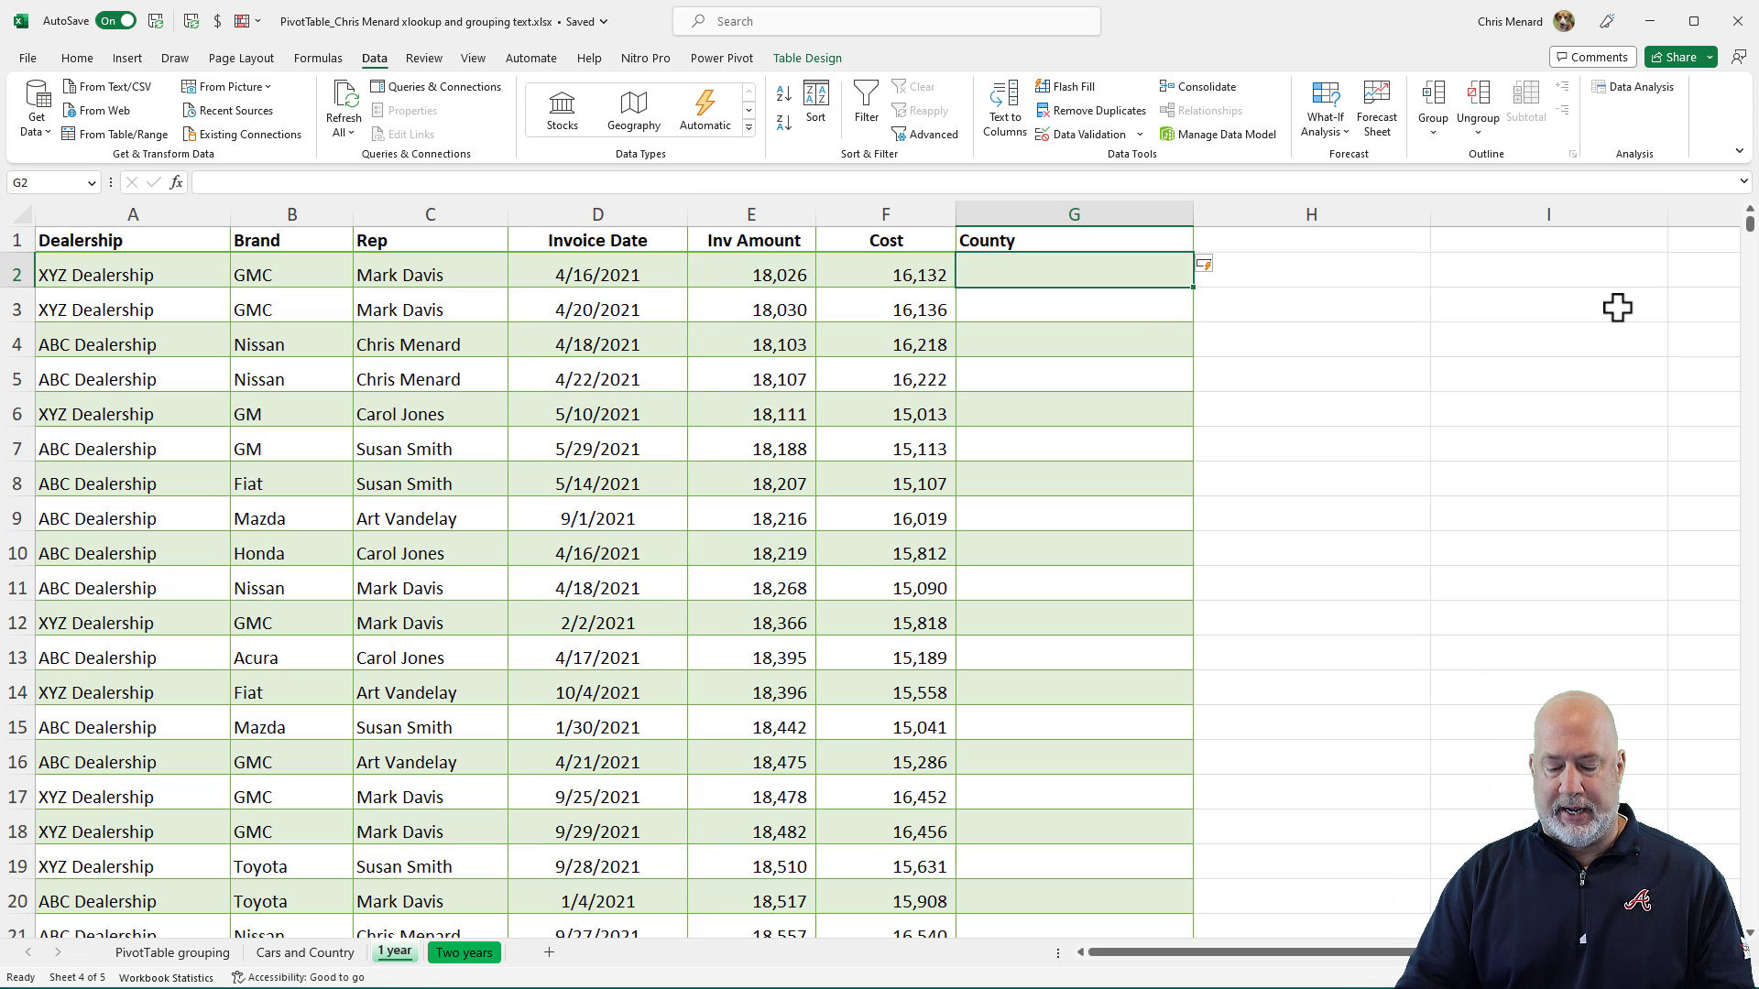
type("=xl")
key("Tab")
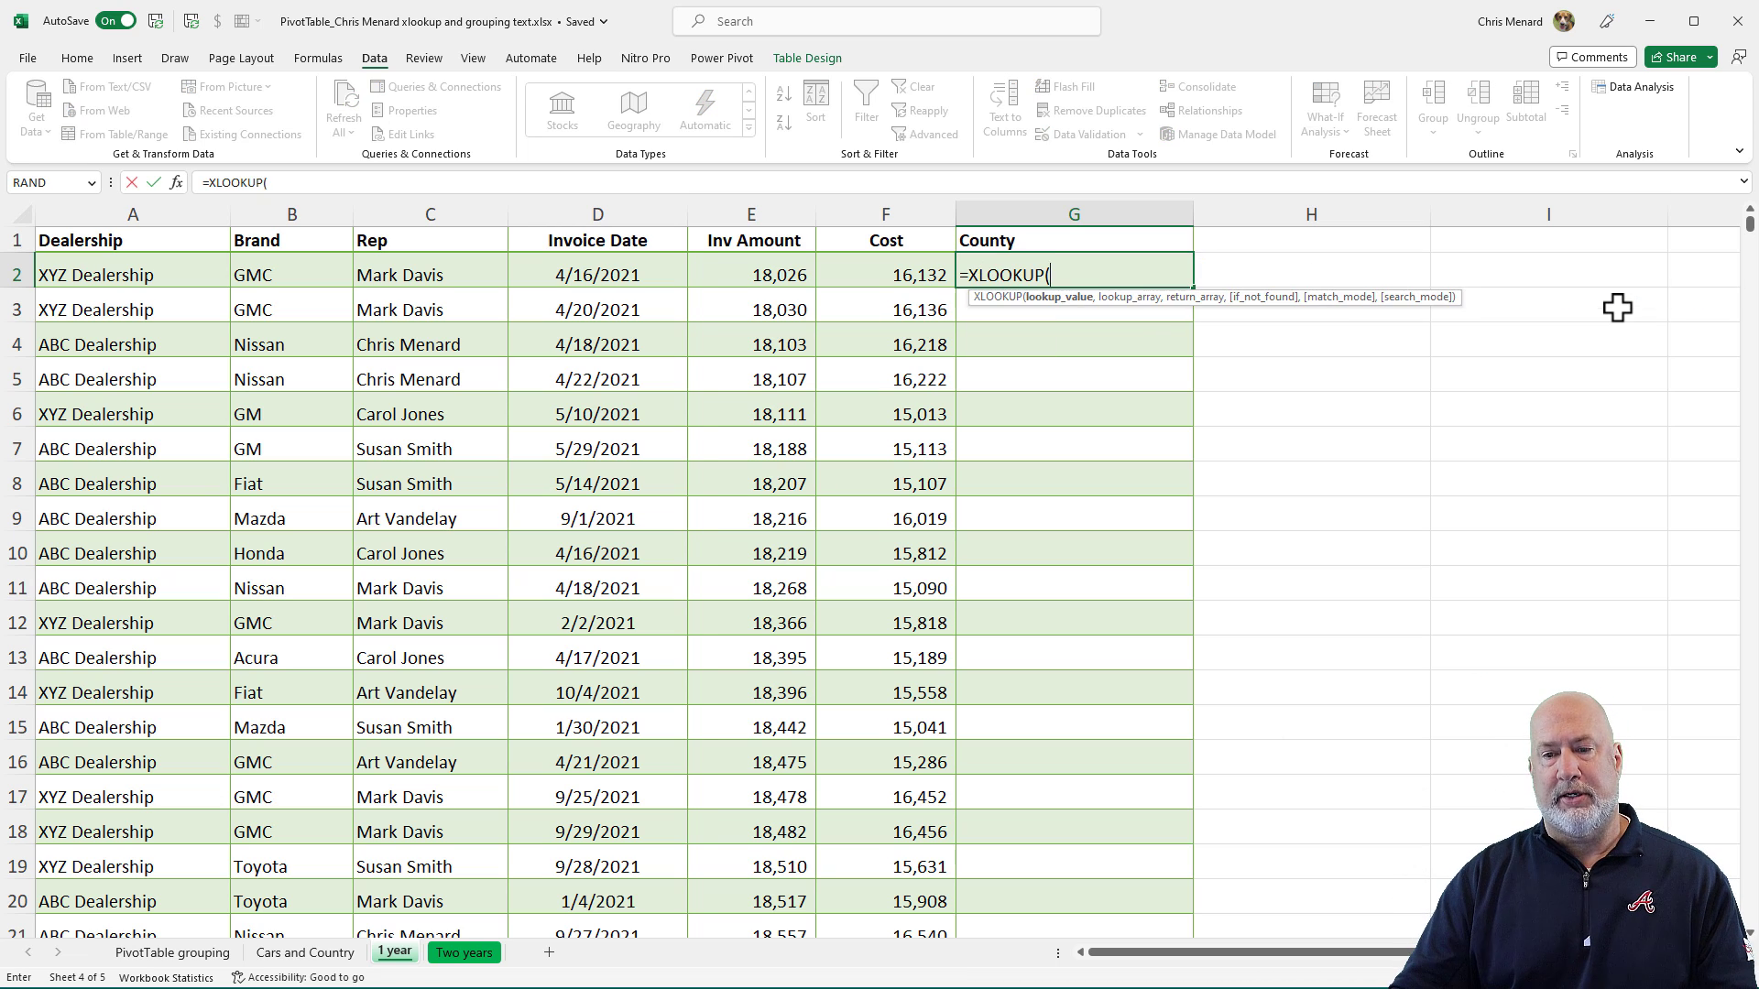
left_click(296, 272)
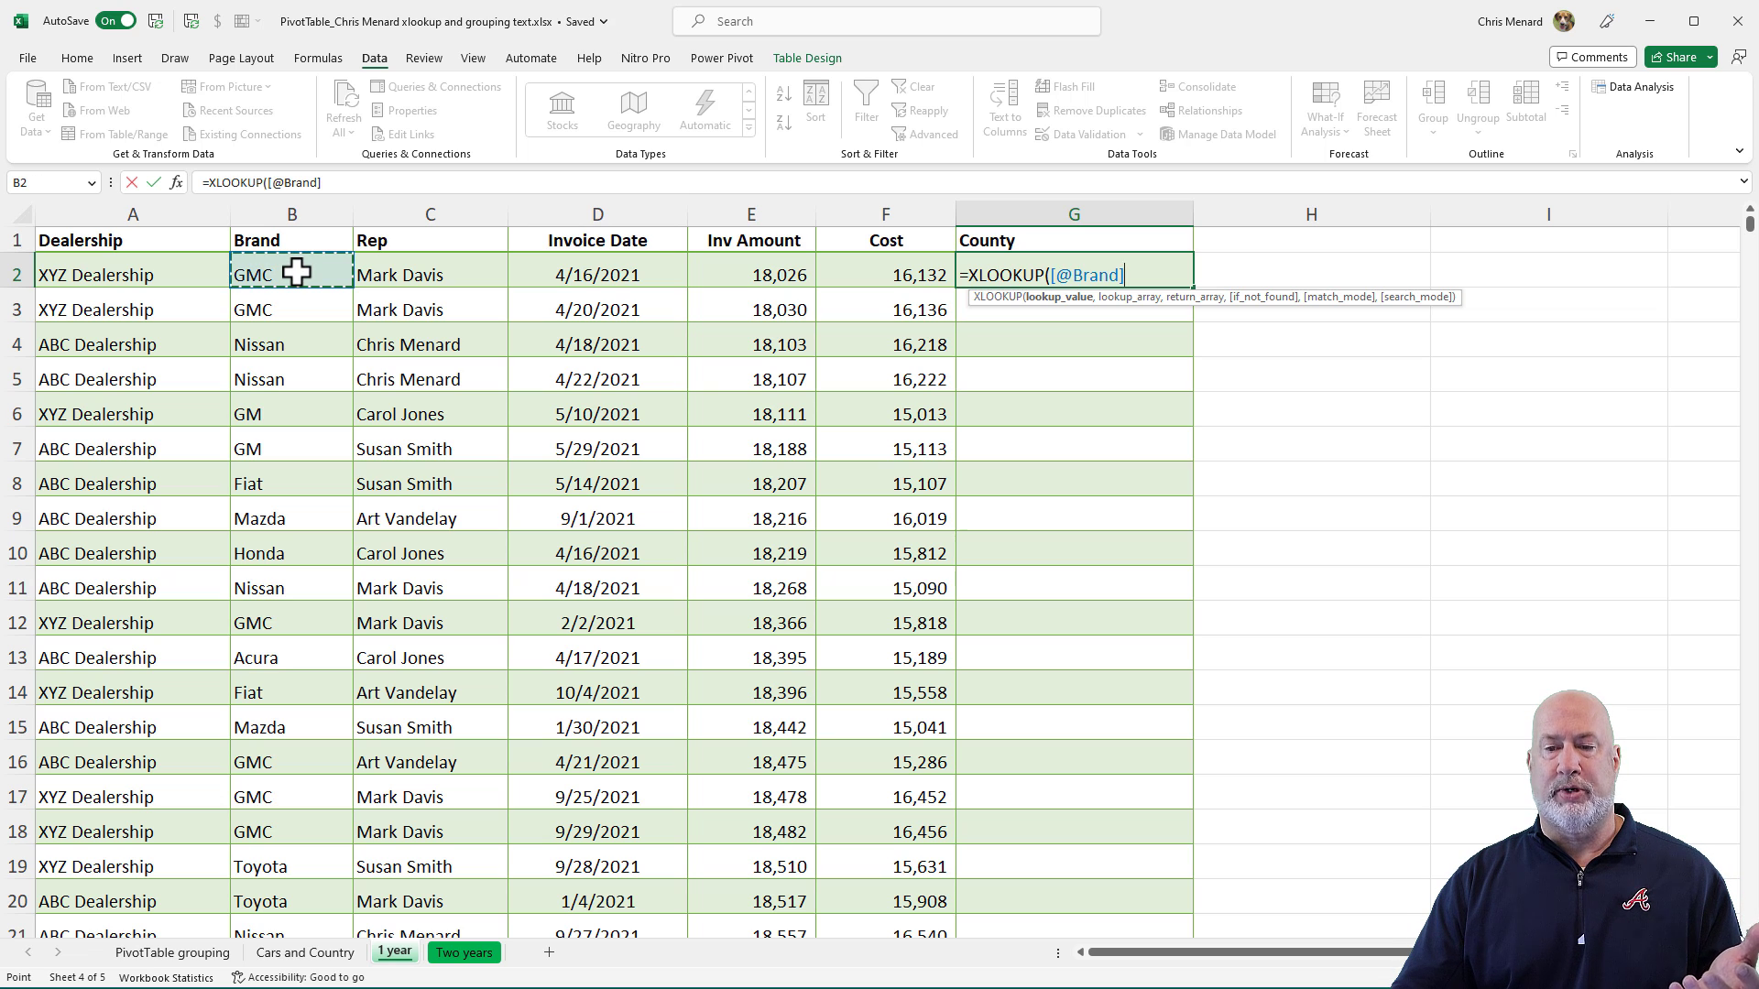
type(",")
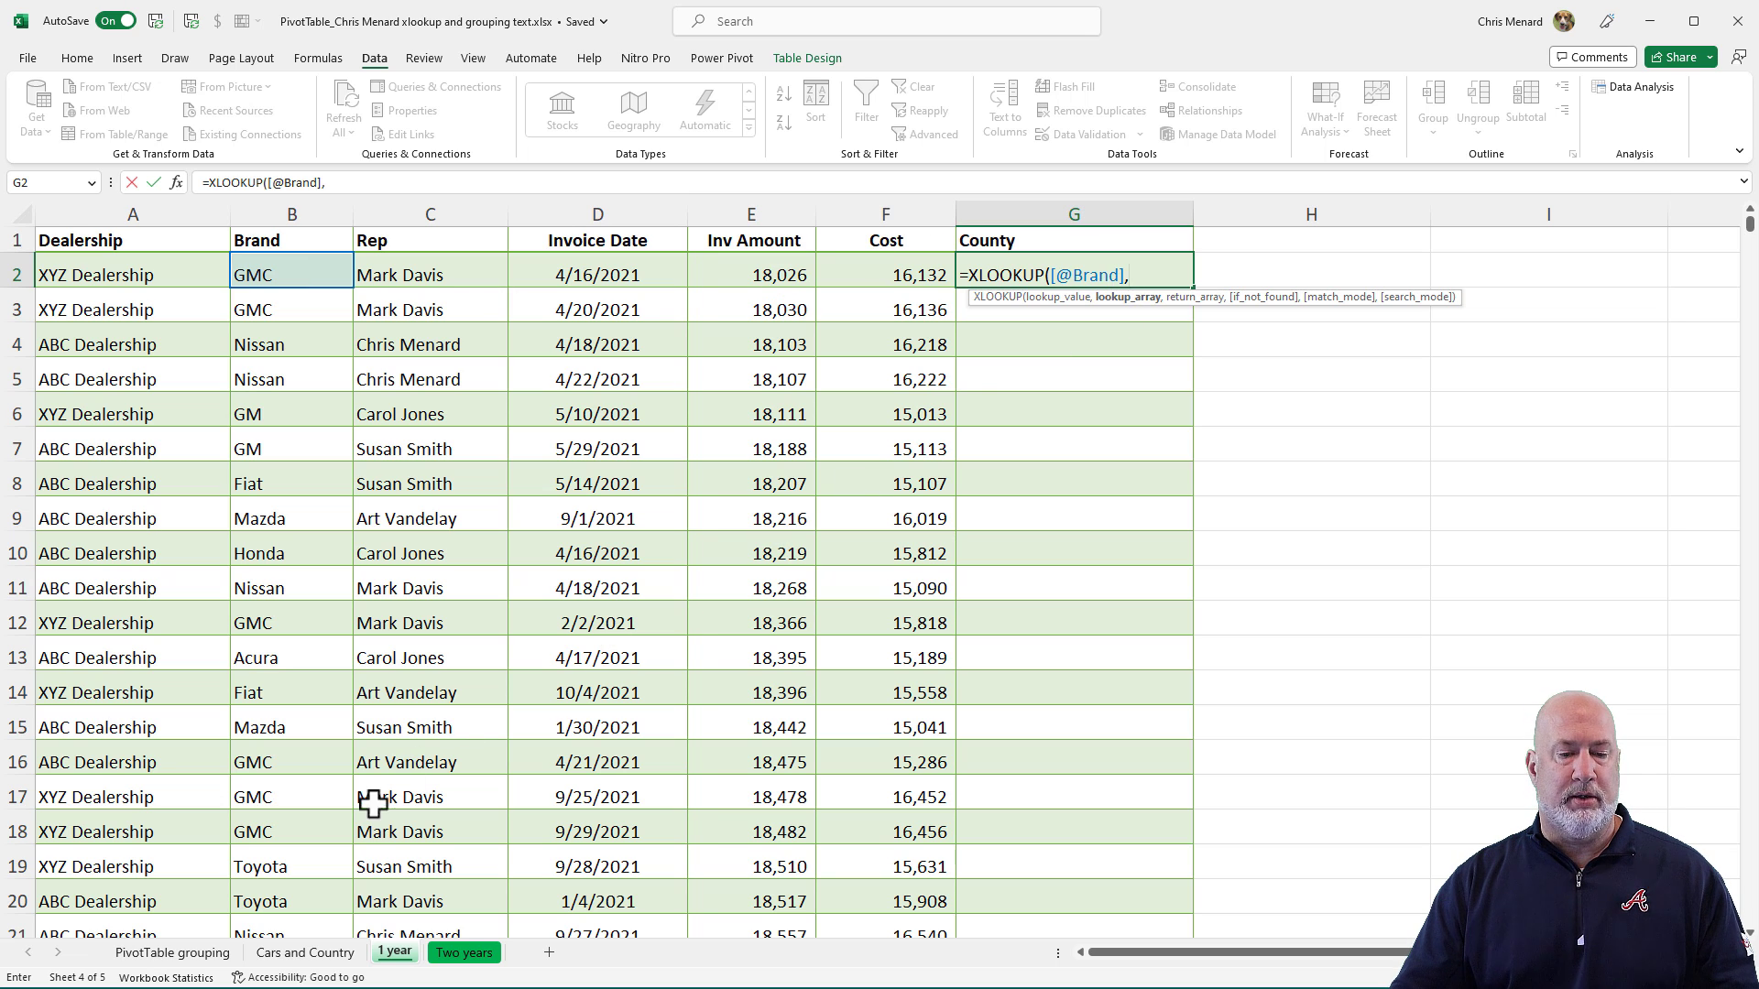
left_click(341, 955)
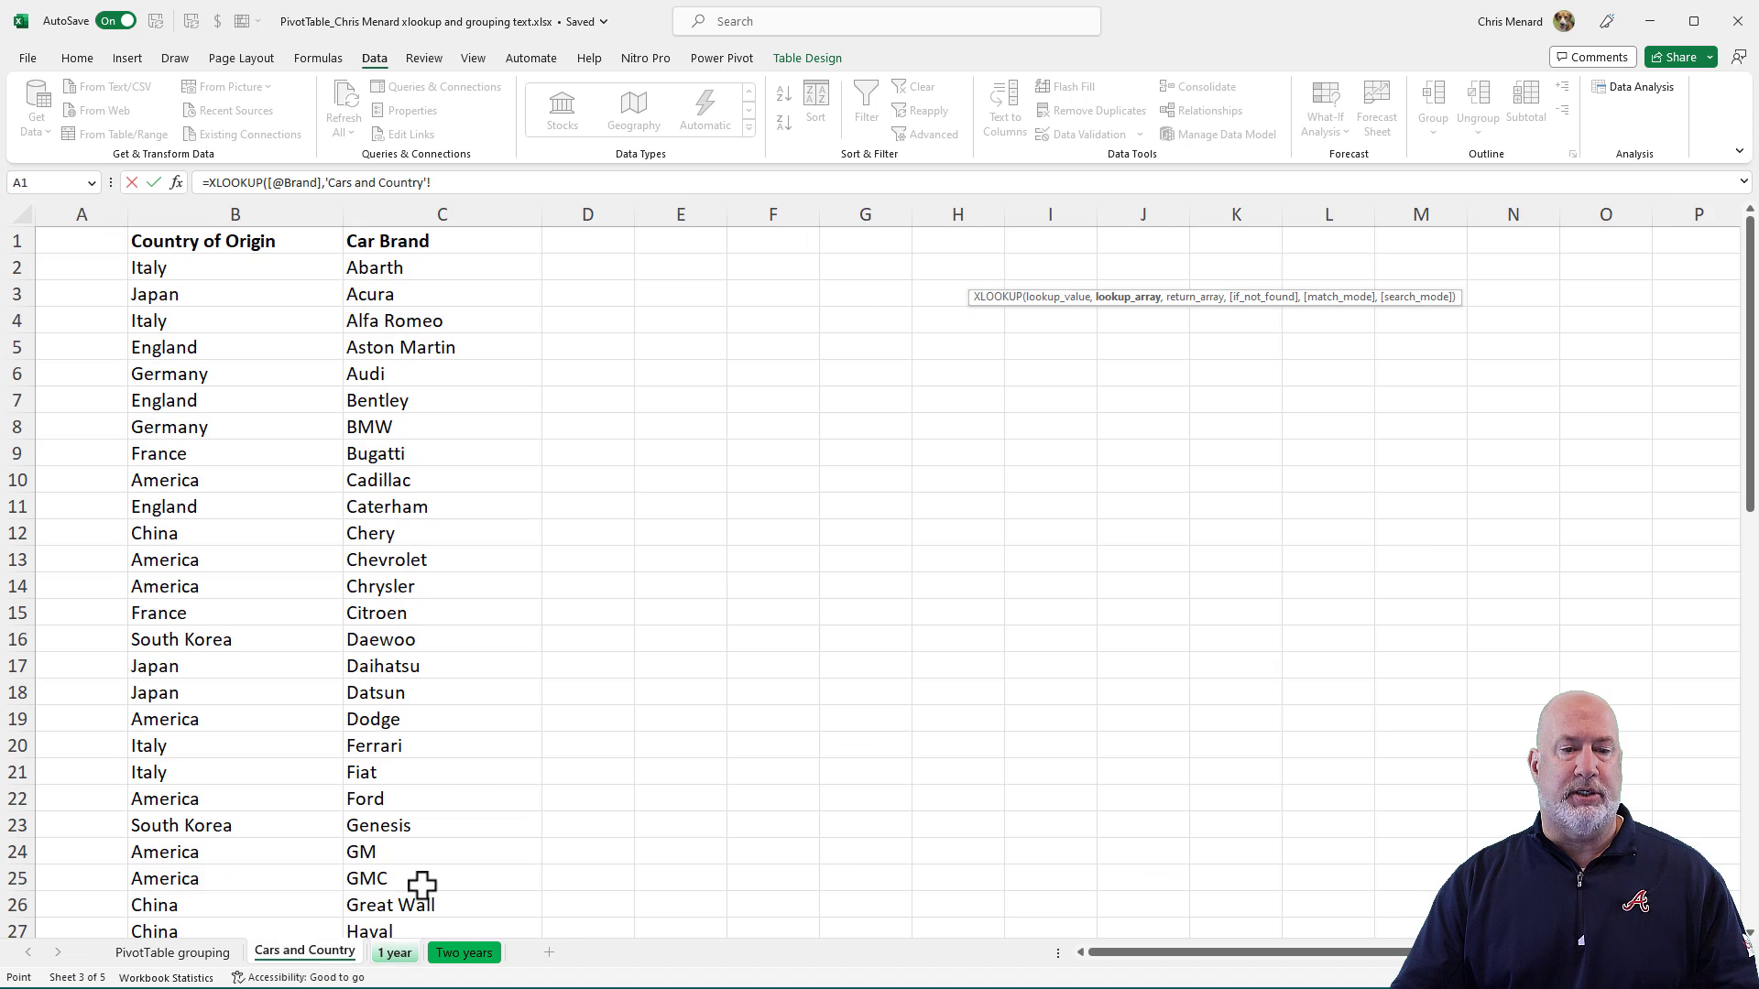
left_click_drag(458, 267, 454, 431)
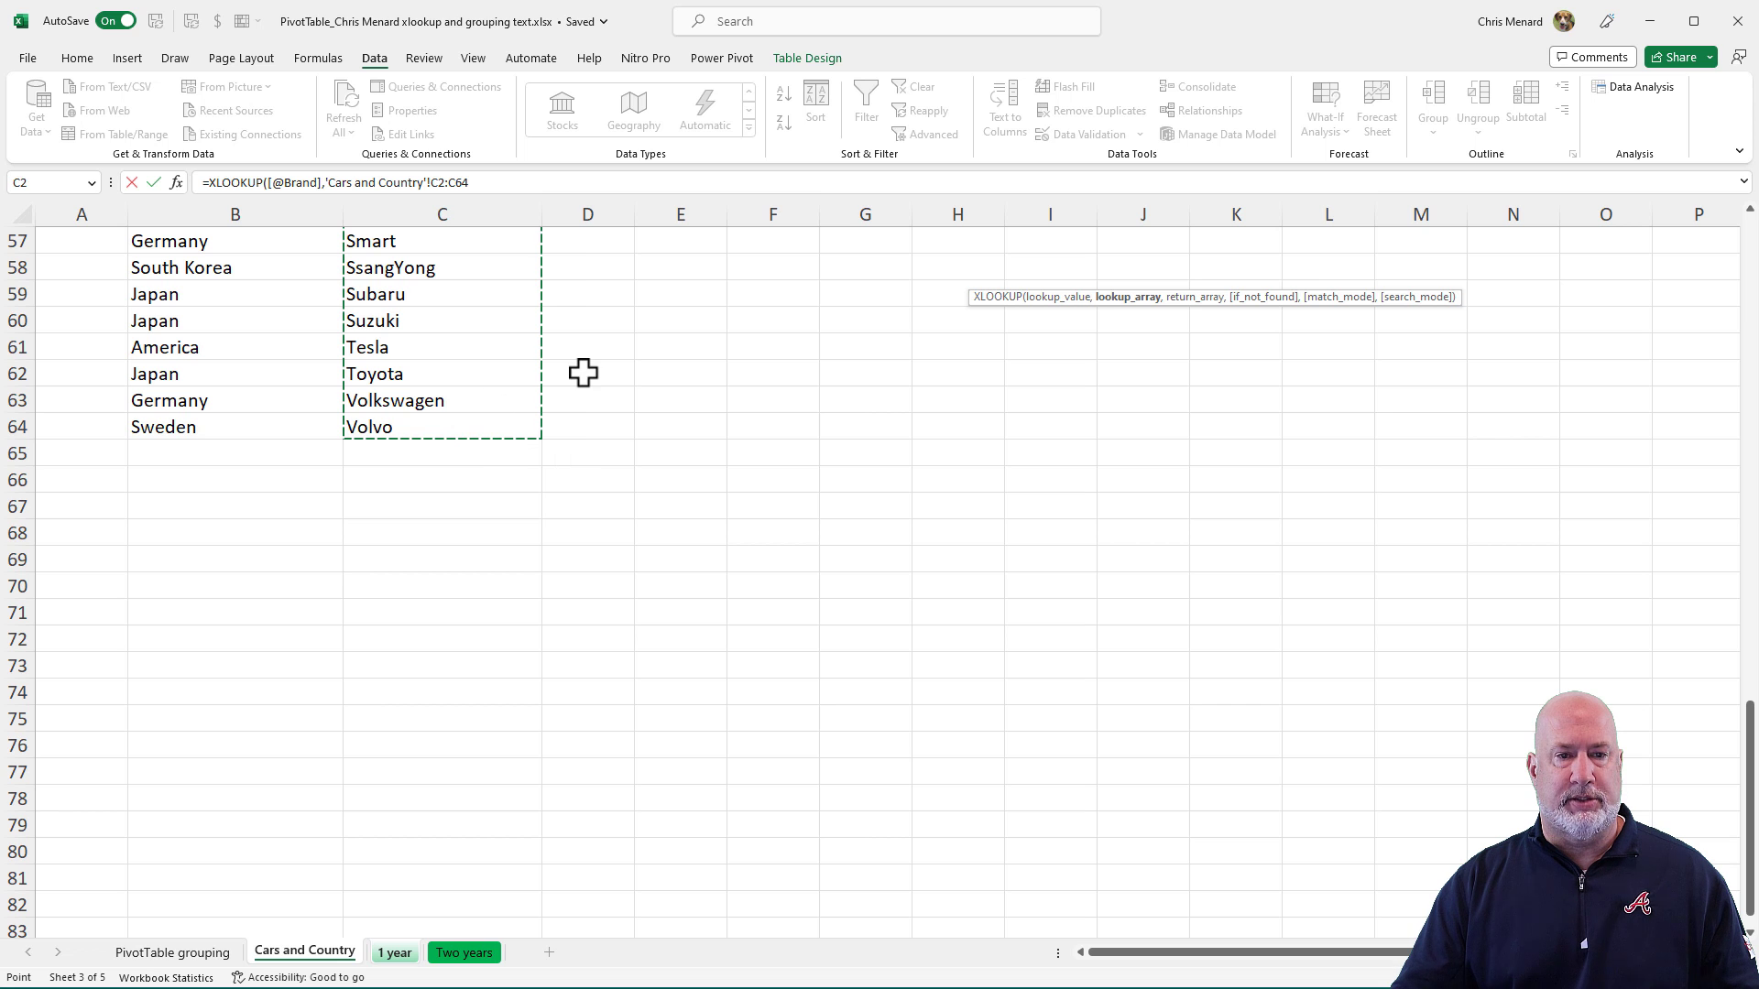
left_click(542, 183)
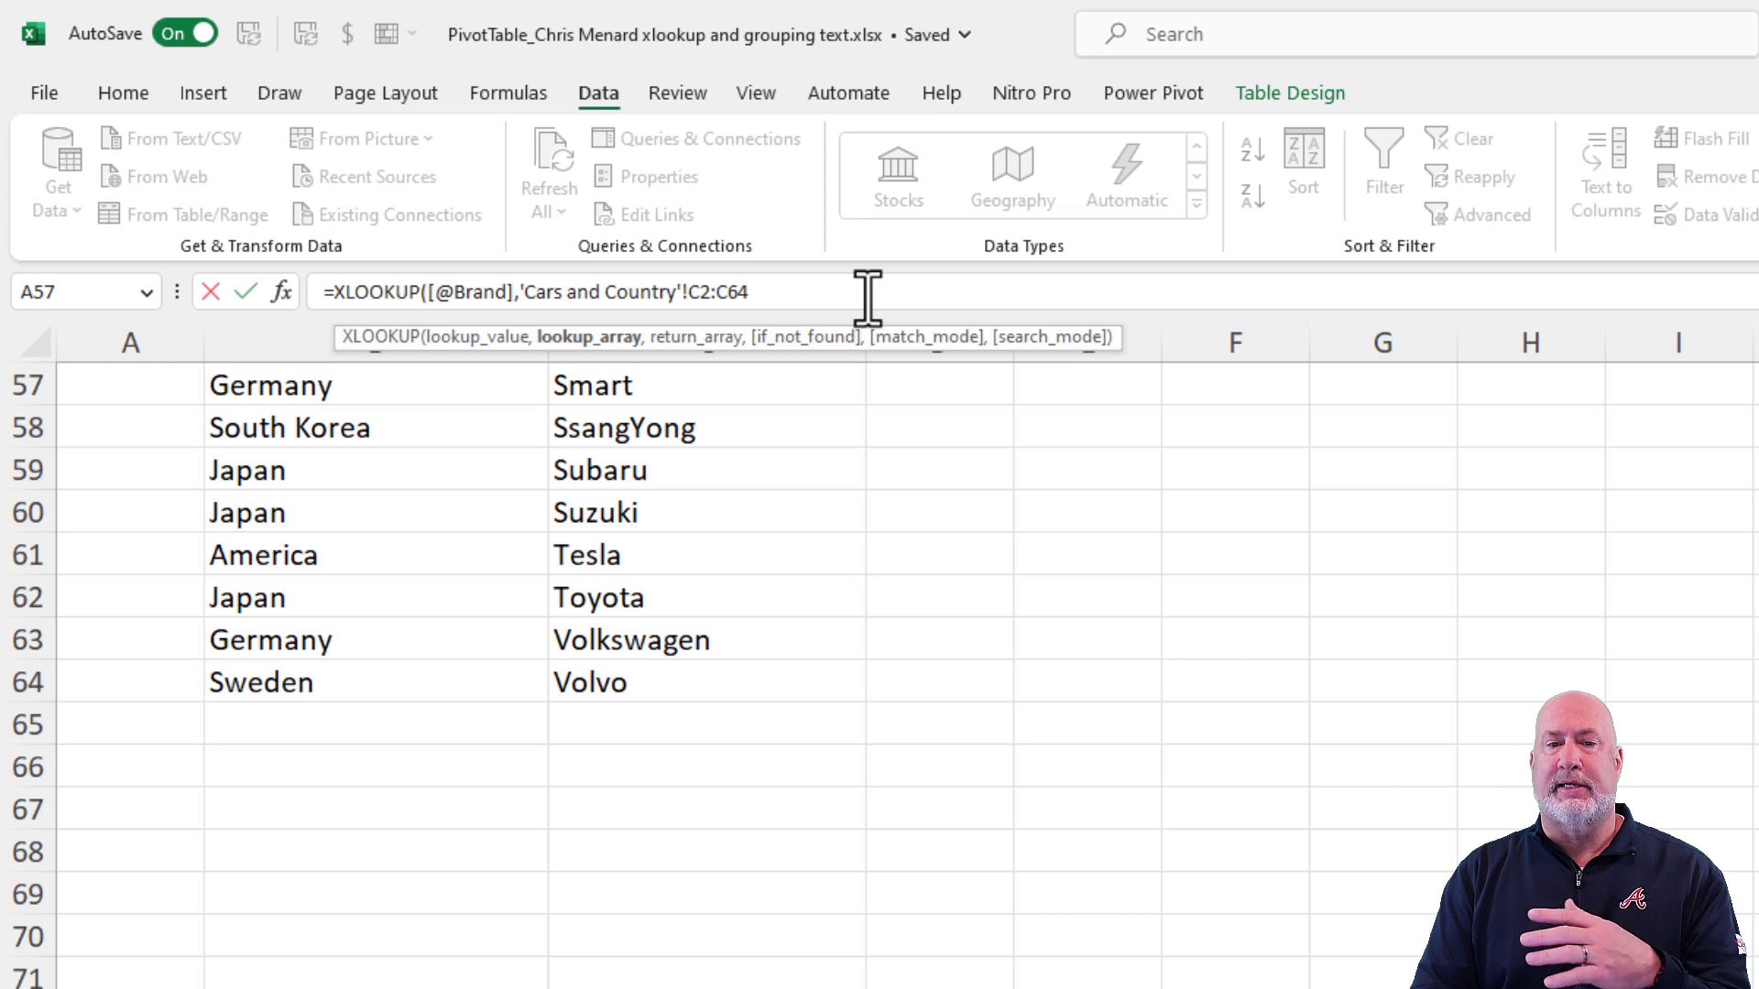
Add 'Cars and Country'!B2:B64 as return array, "brand not found" as fallback, and 0 for exact match
type(",")
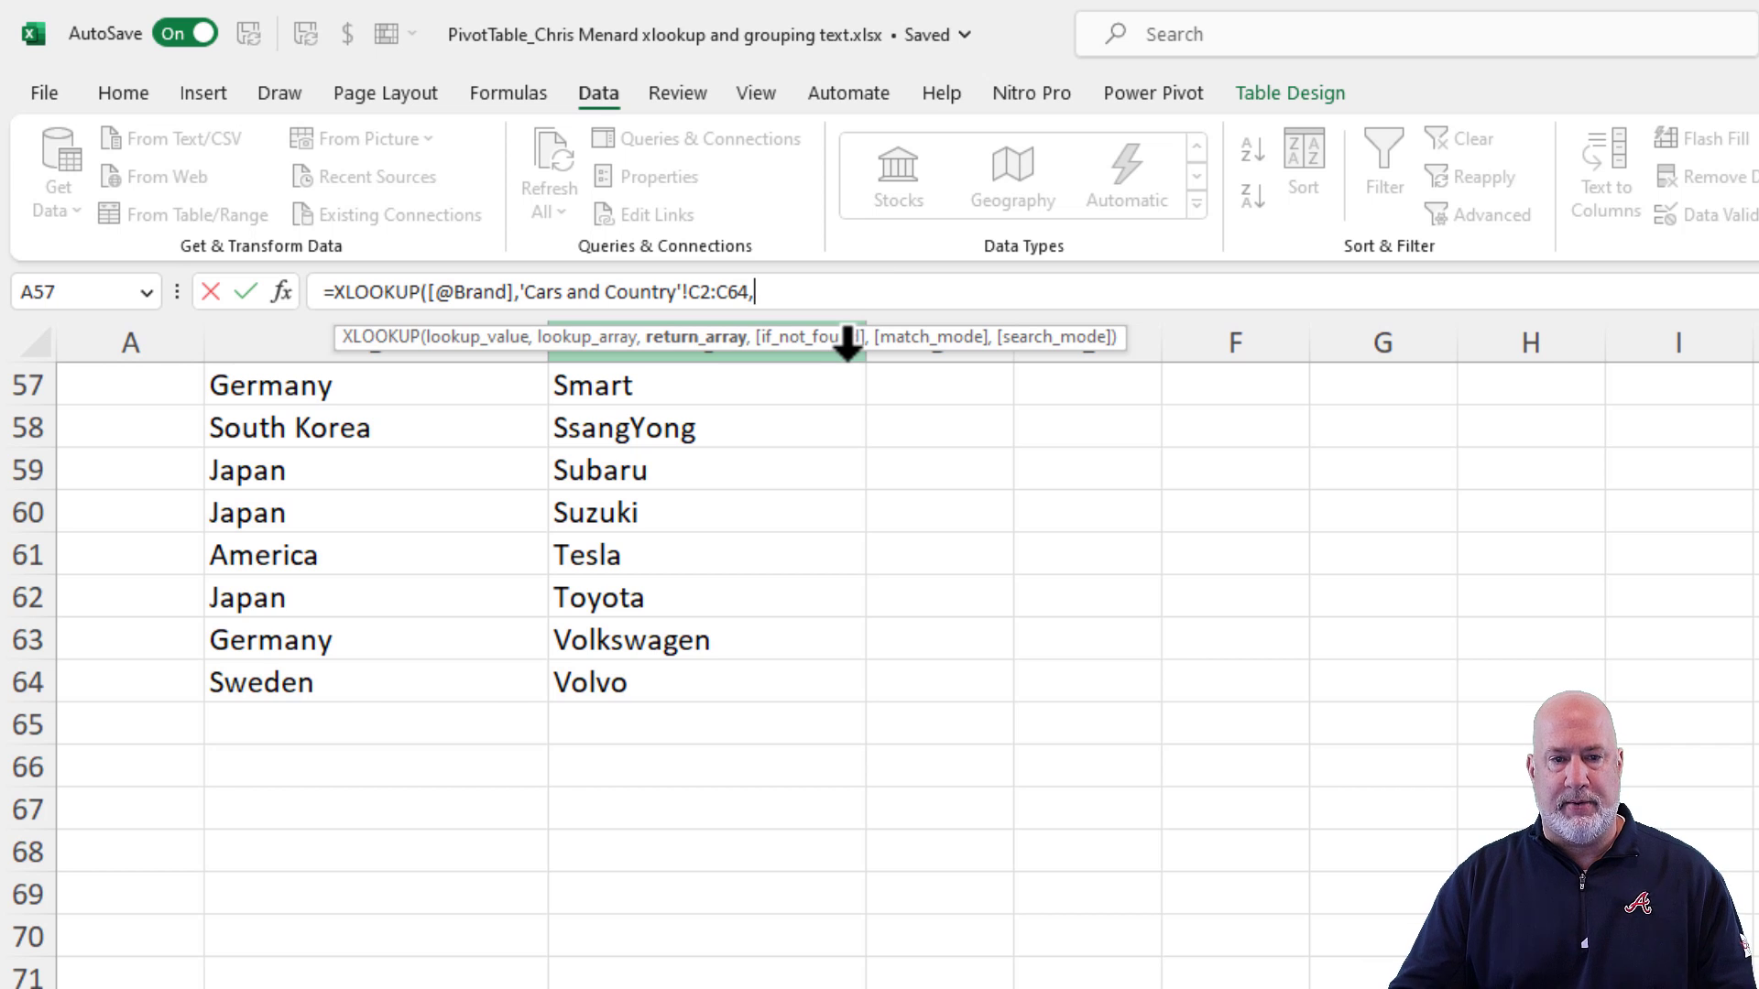
type("B2:")
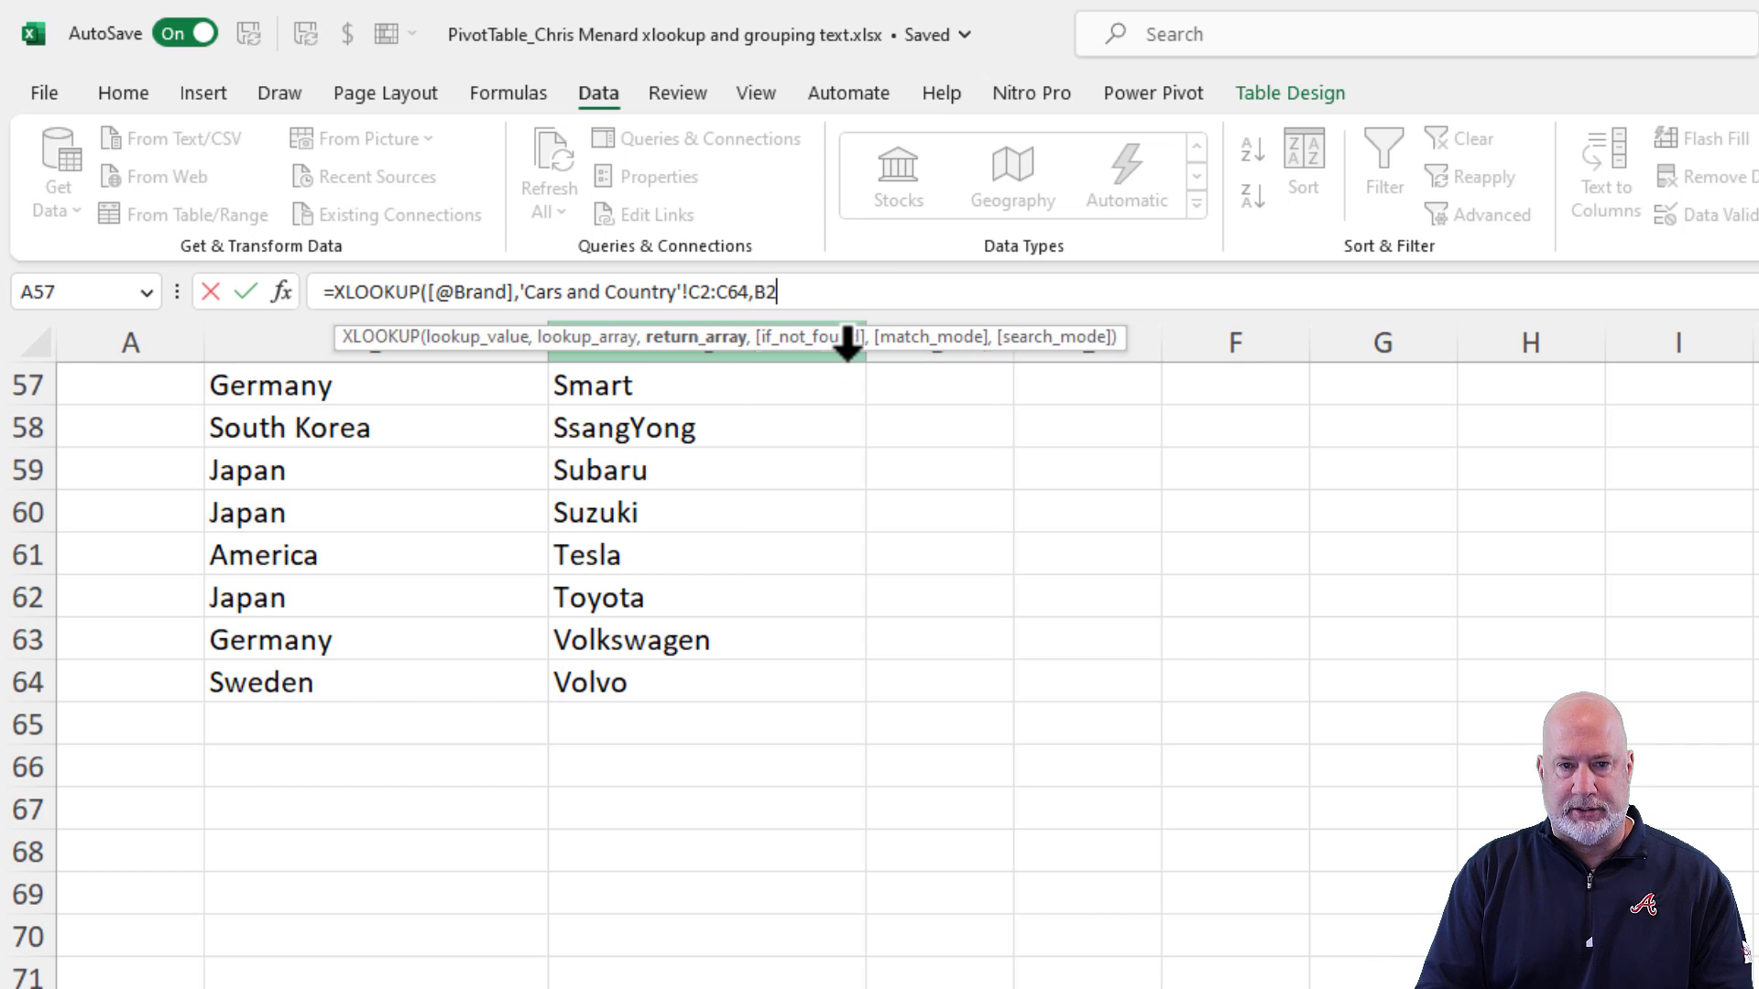
key("BackSpace")
key("BackSpace")
key("BackSpace")
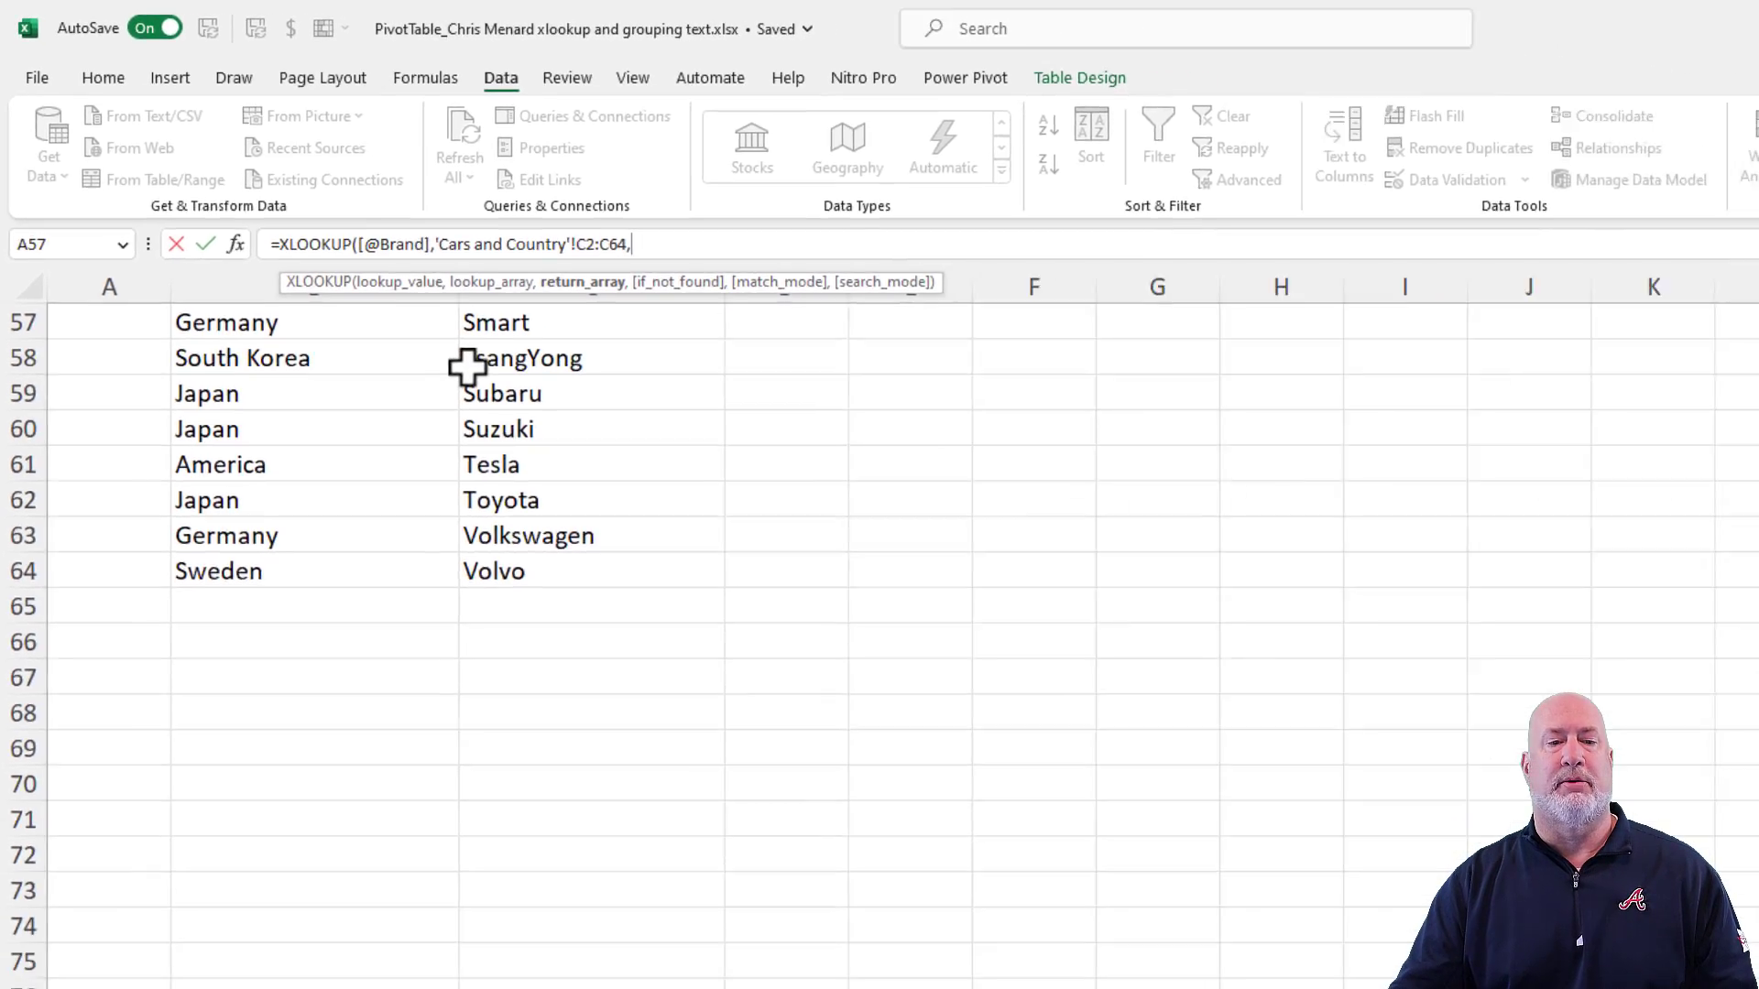
scroll(467, 367, "up", 19)
left_click_drag(325, 355, 225, 722)
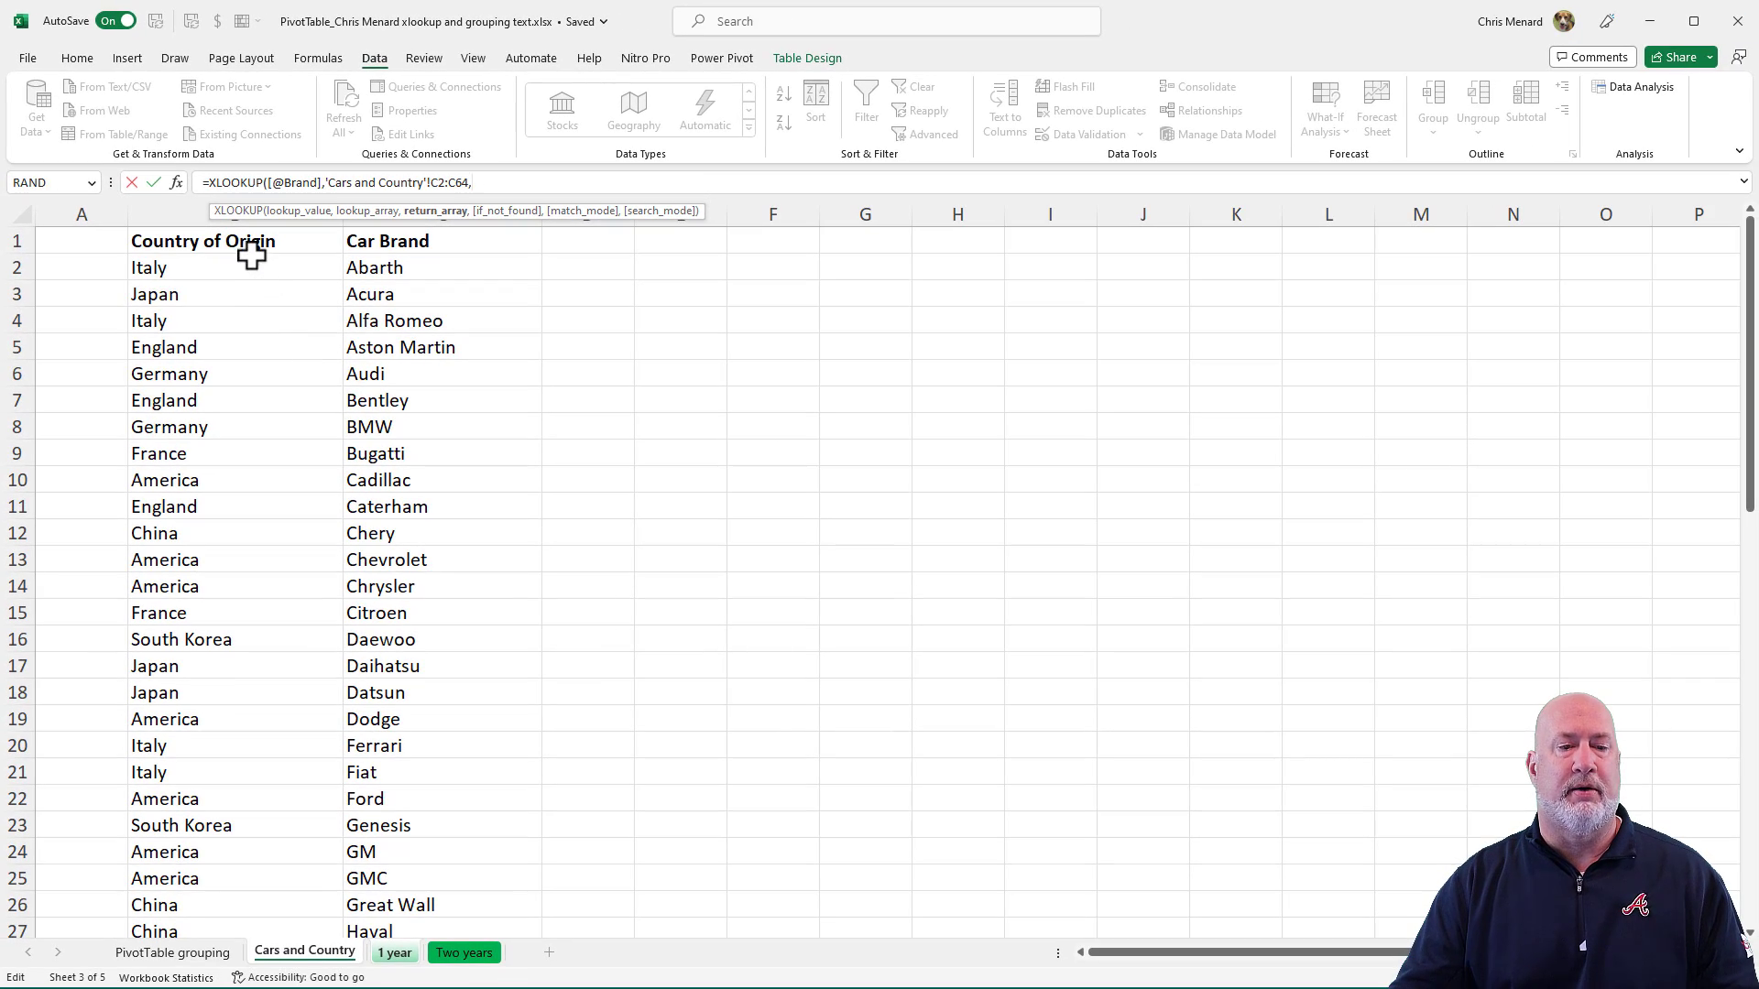
scroll(595, 498, "up", 15)
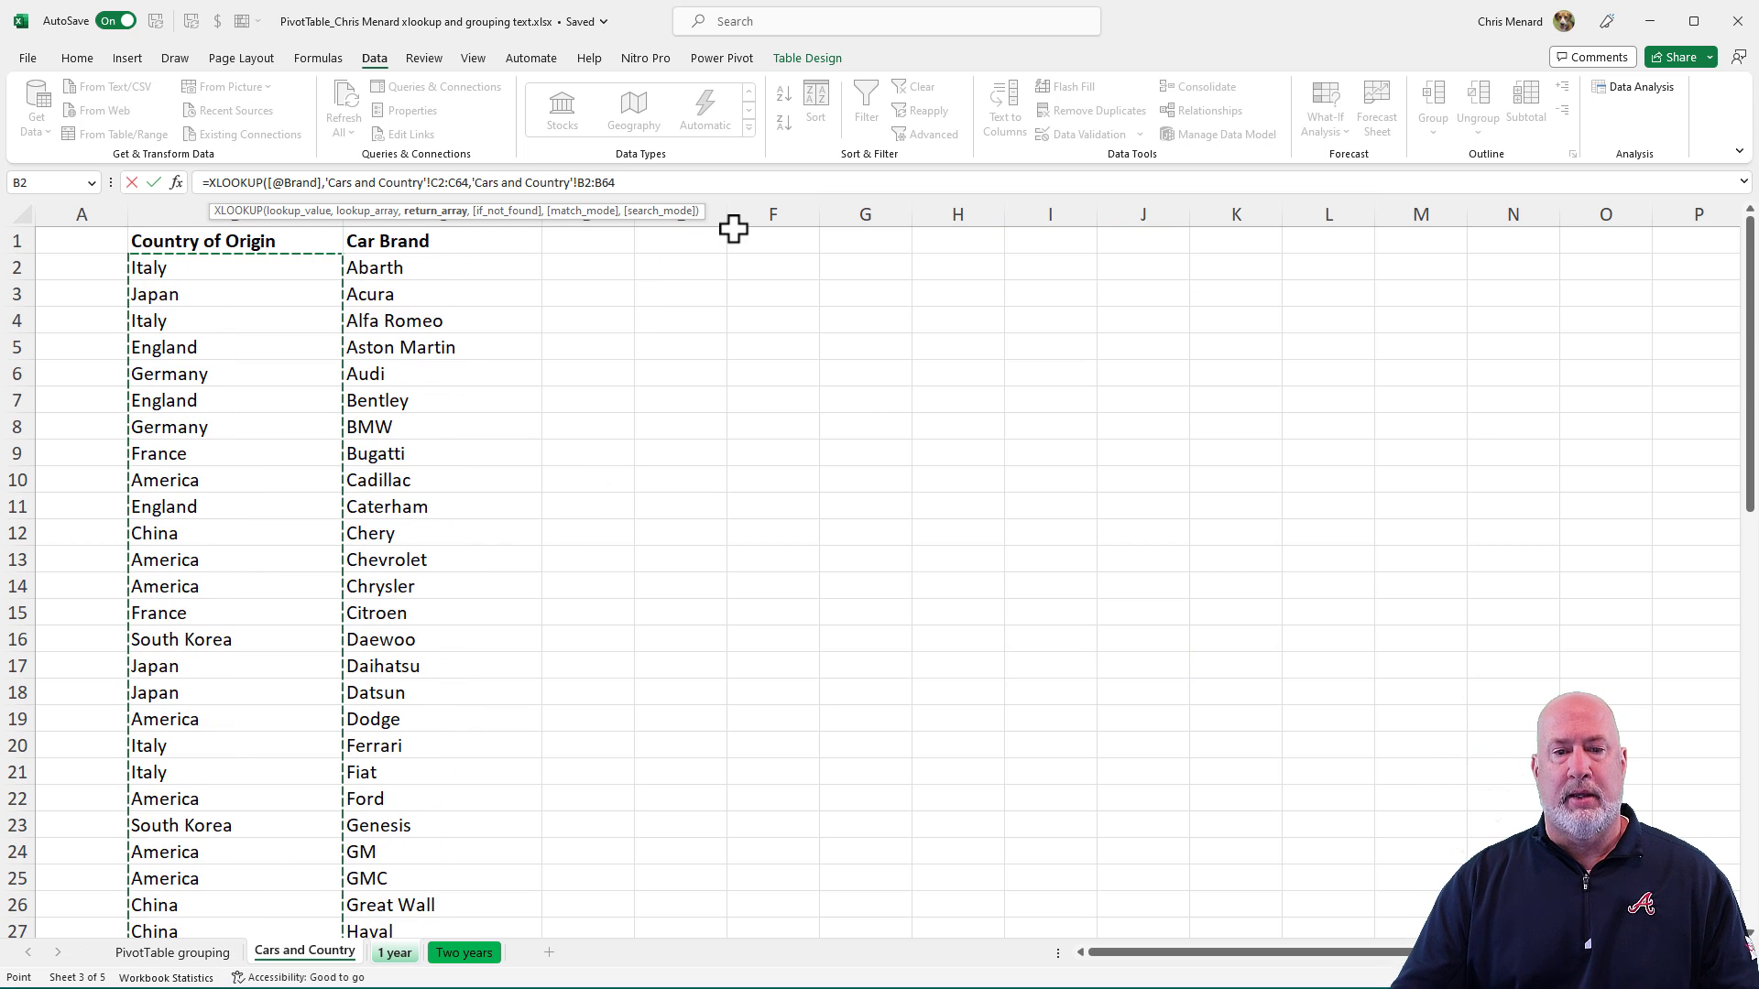
type(",")
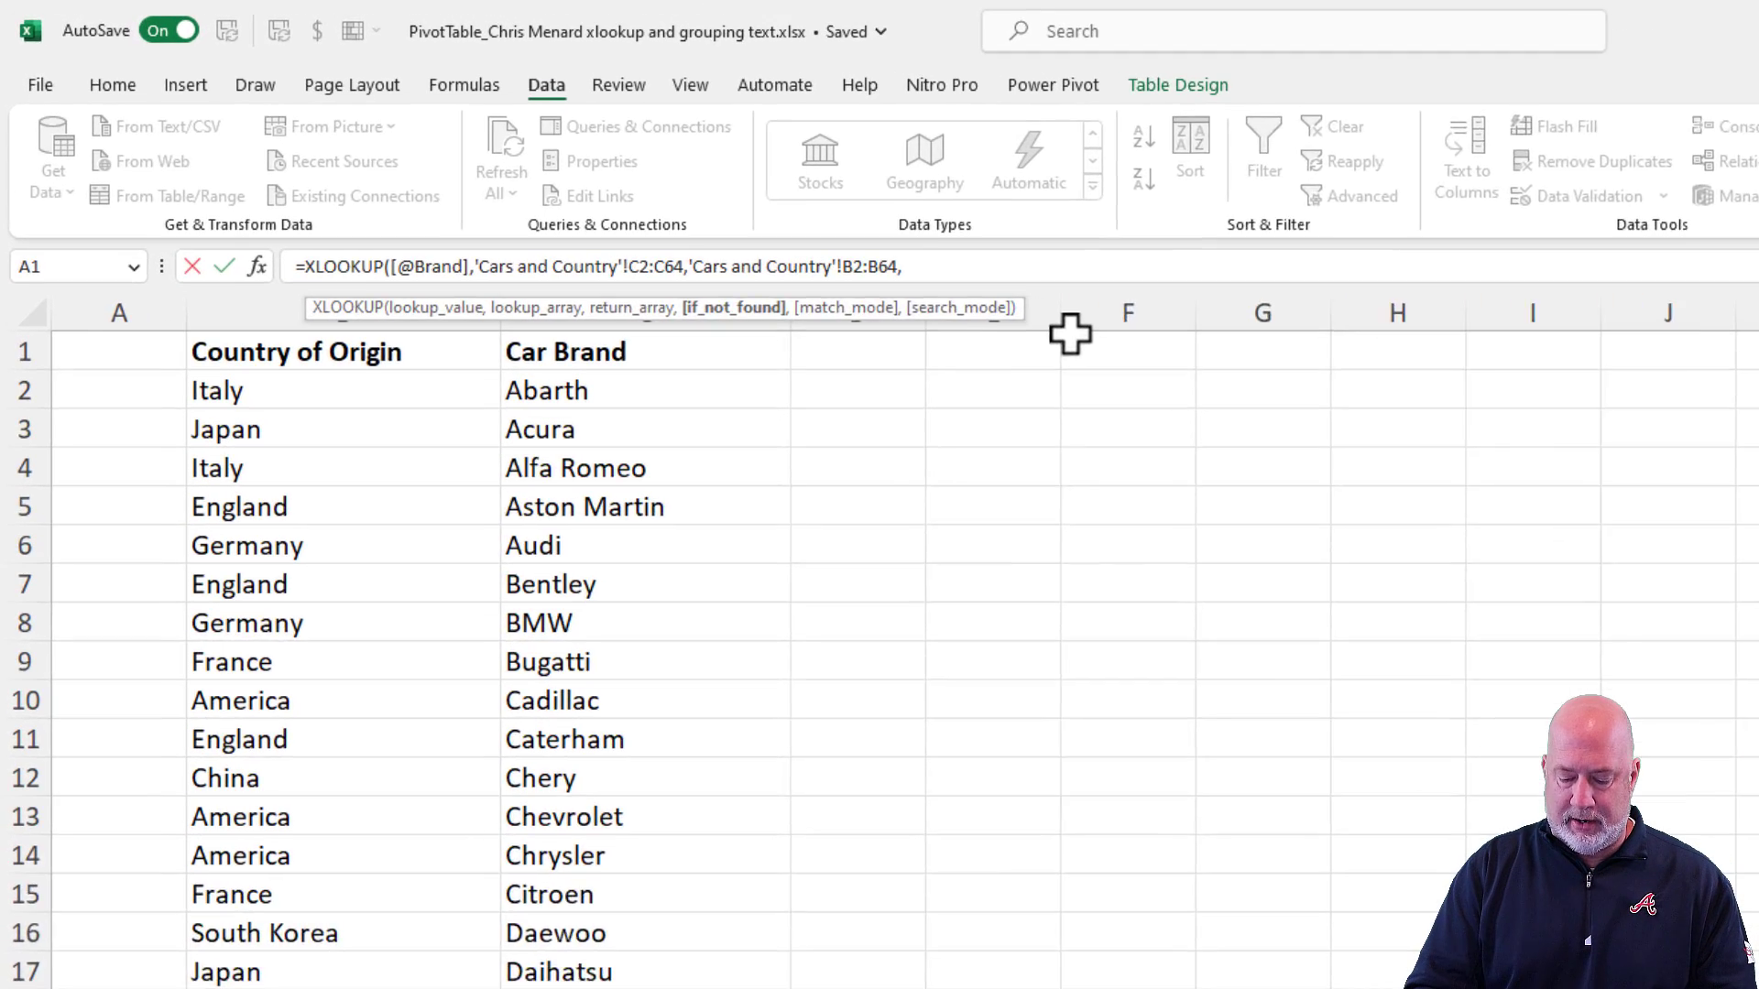
type("\"brand not found")
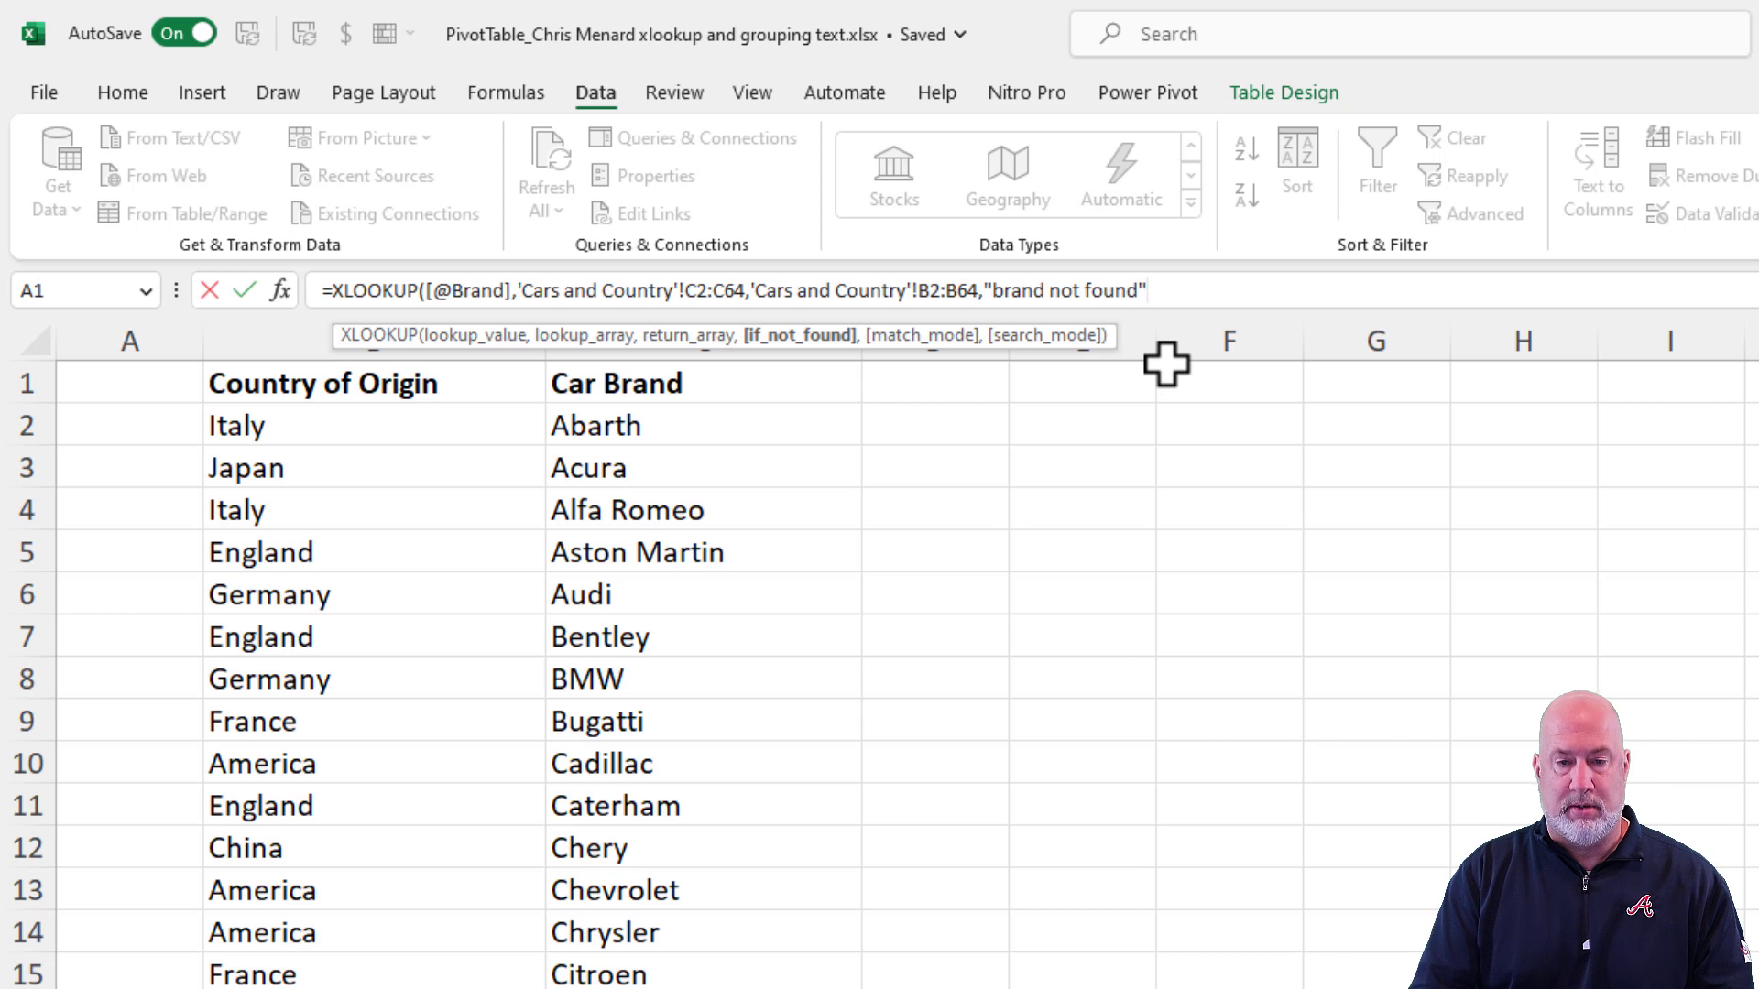
type(",0")
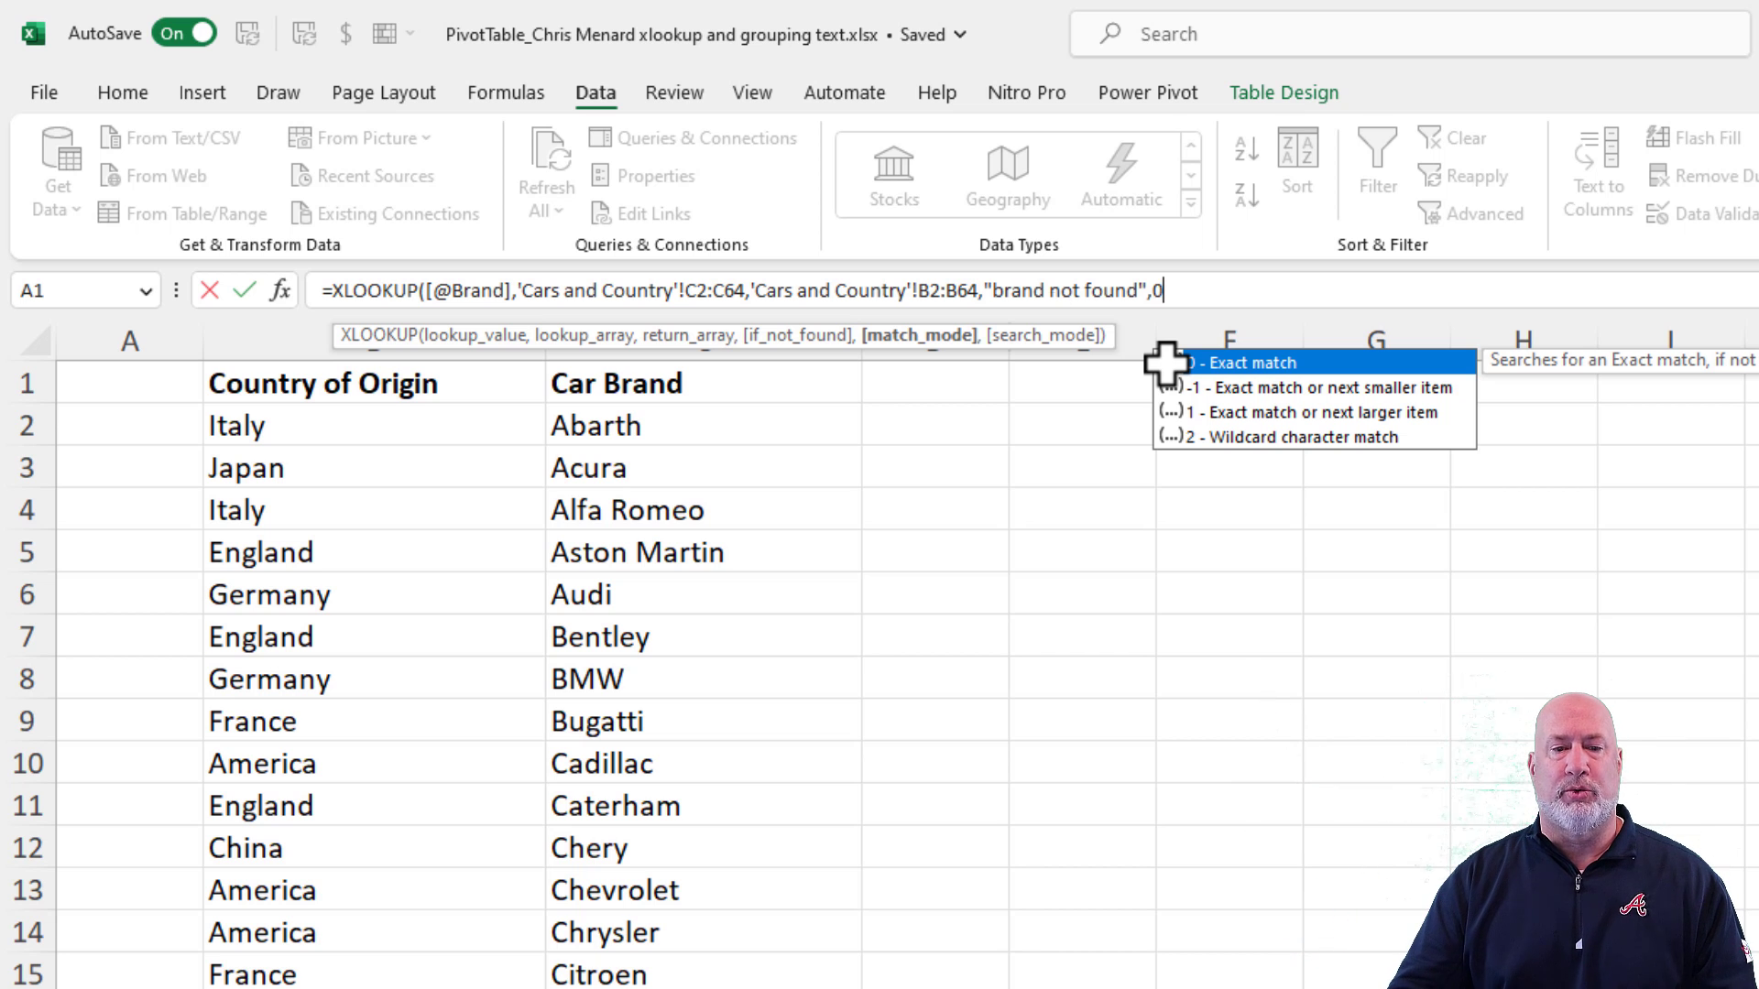
Make the B2:B64 and C2:C64 references absolute with F4 and commit the County XLOOKUP
left_click(966, 291)
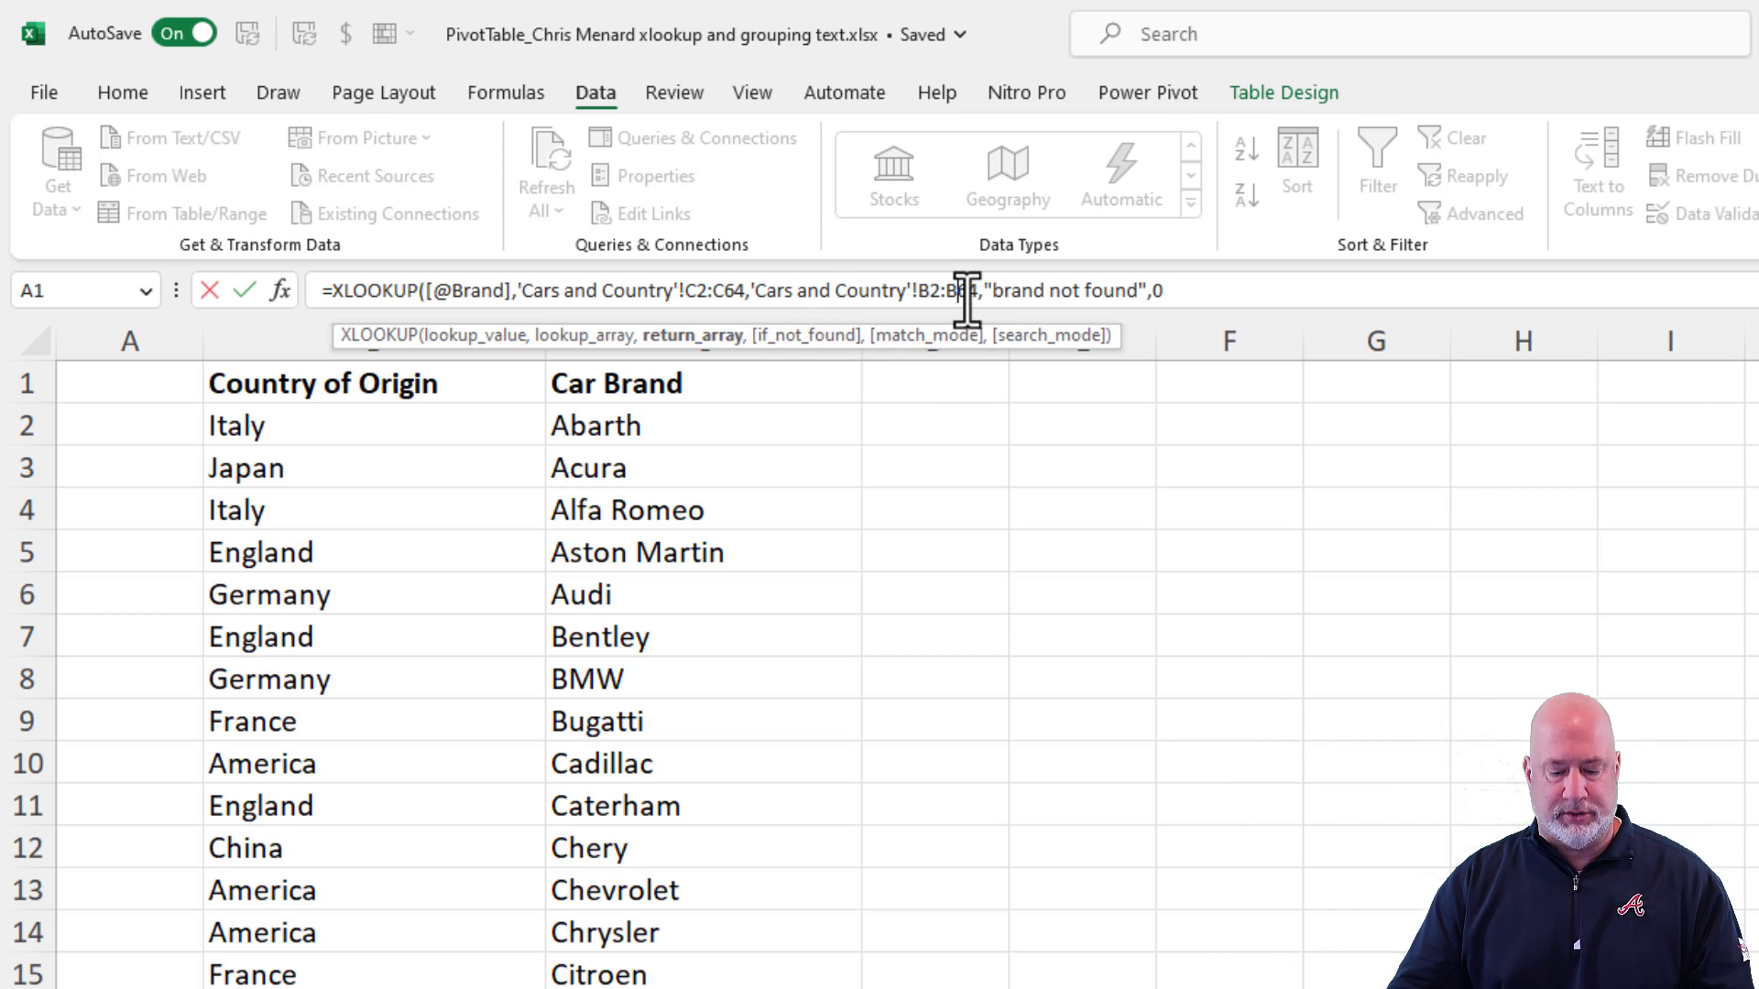
left_click_drag(966, 291, 932, 292)
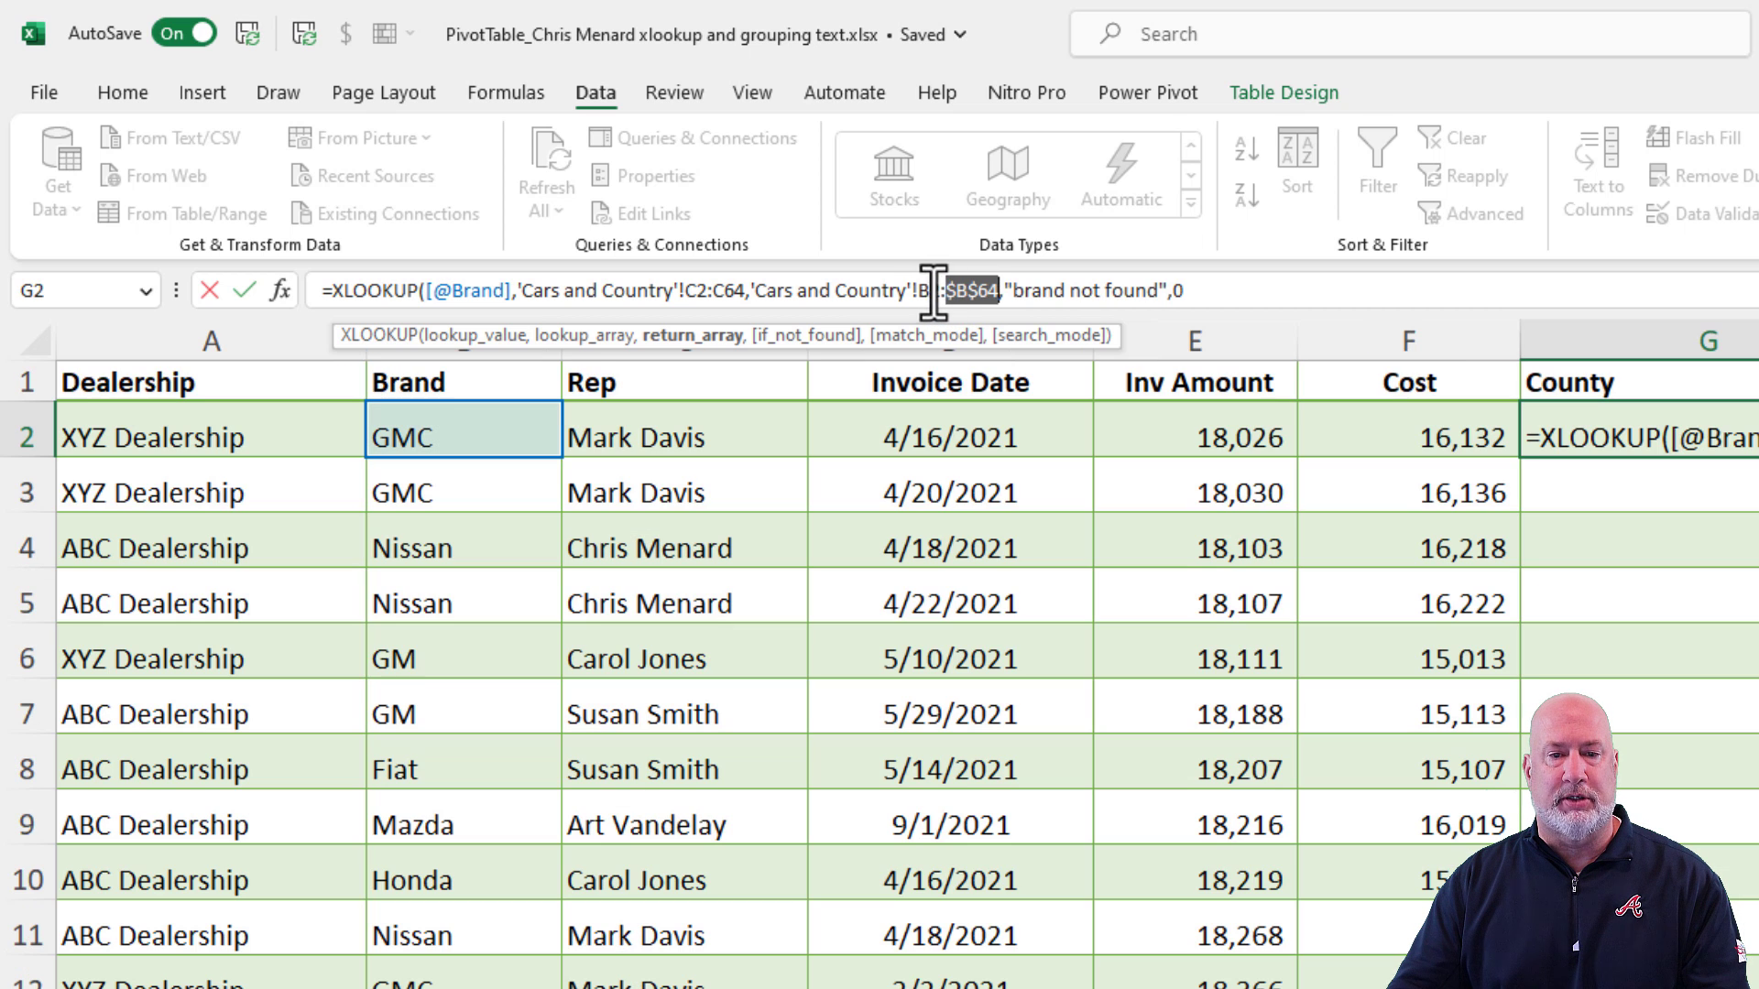
key("F4")
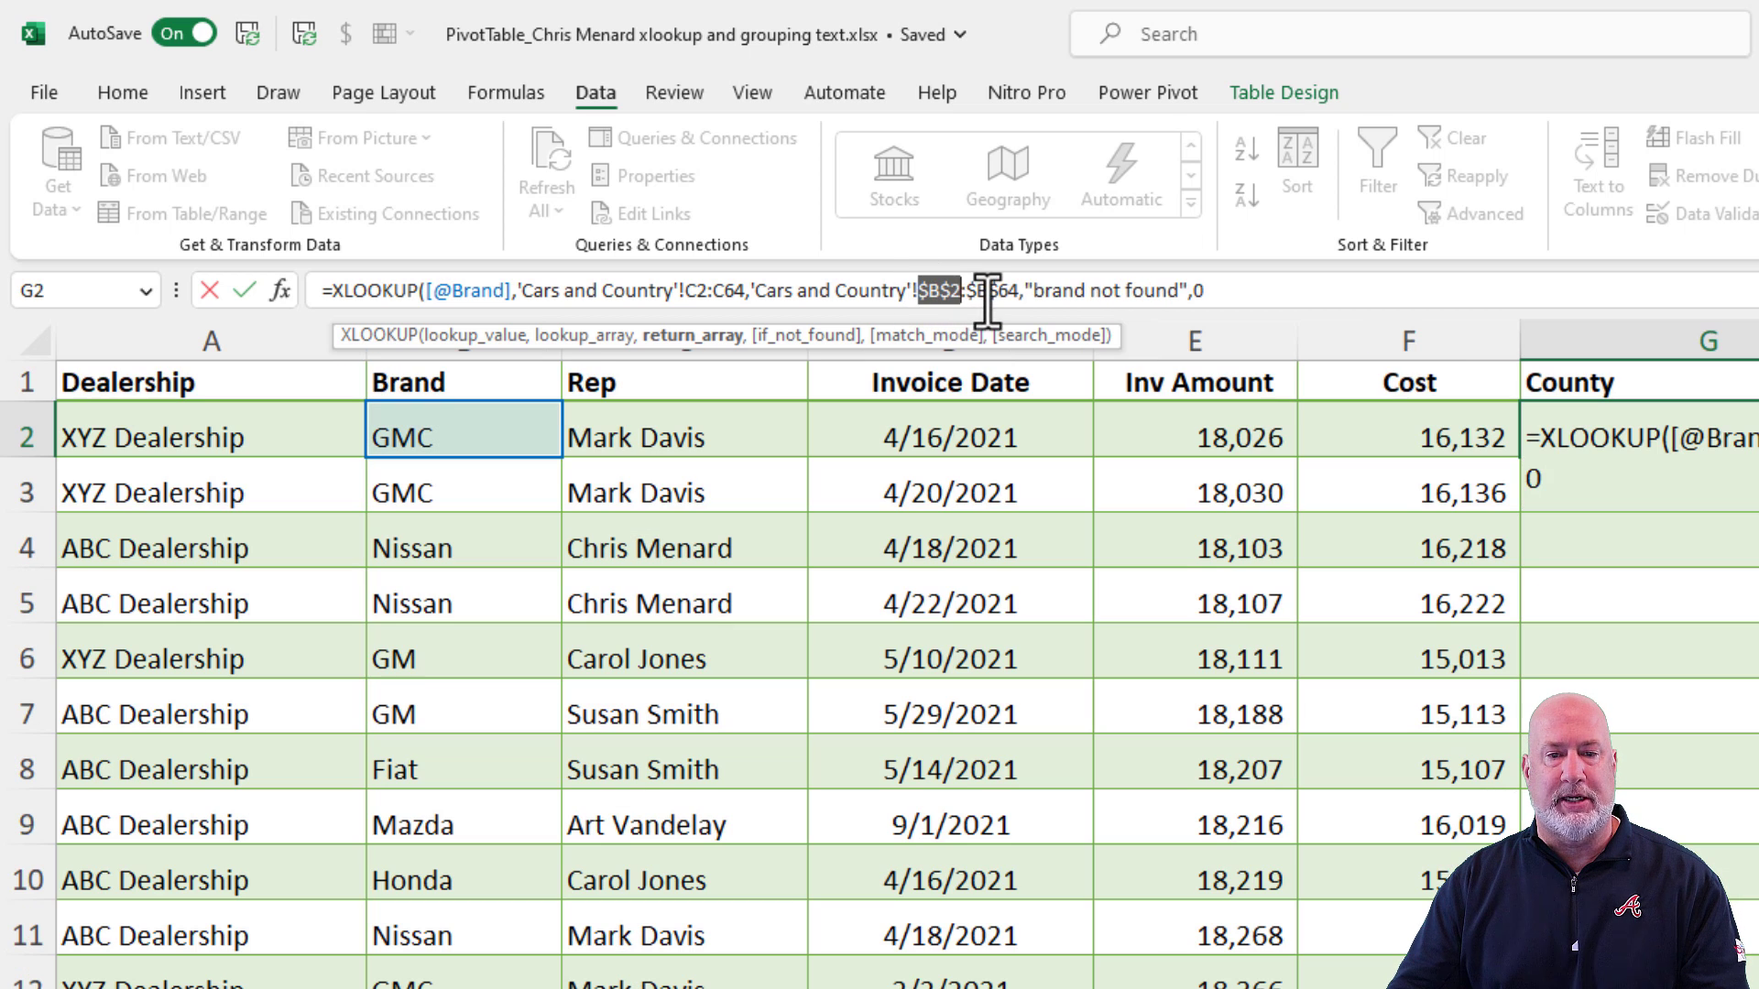
double_click(699, 291)
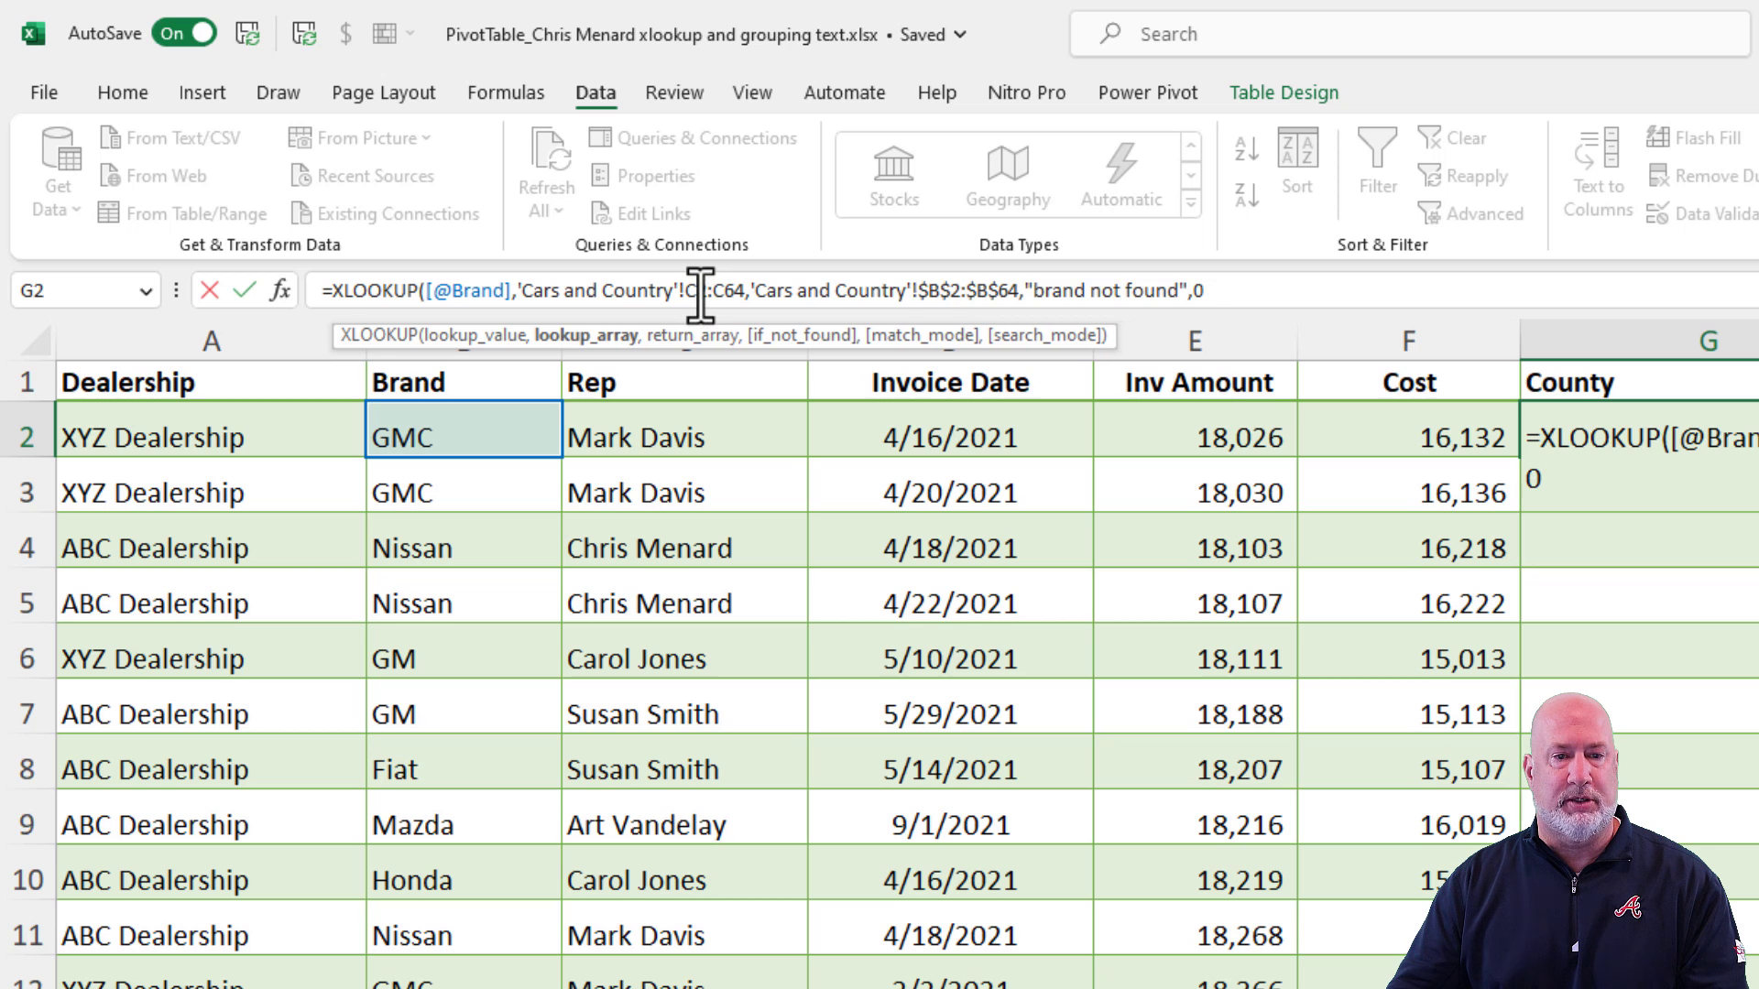
key("F4")
double_click(746, 291)
key("F4")
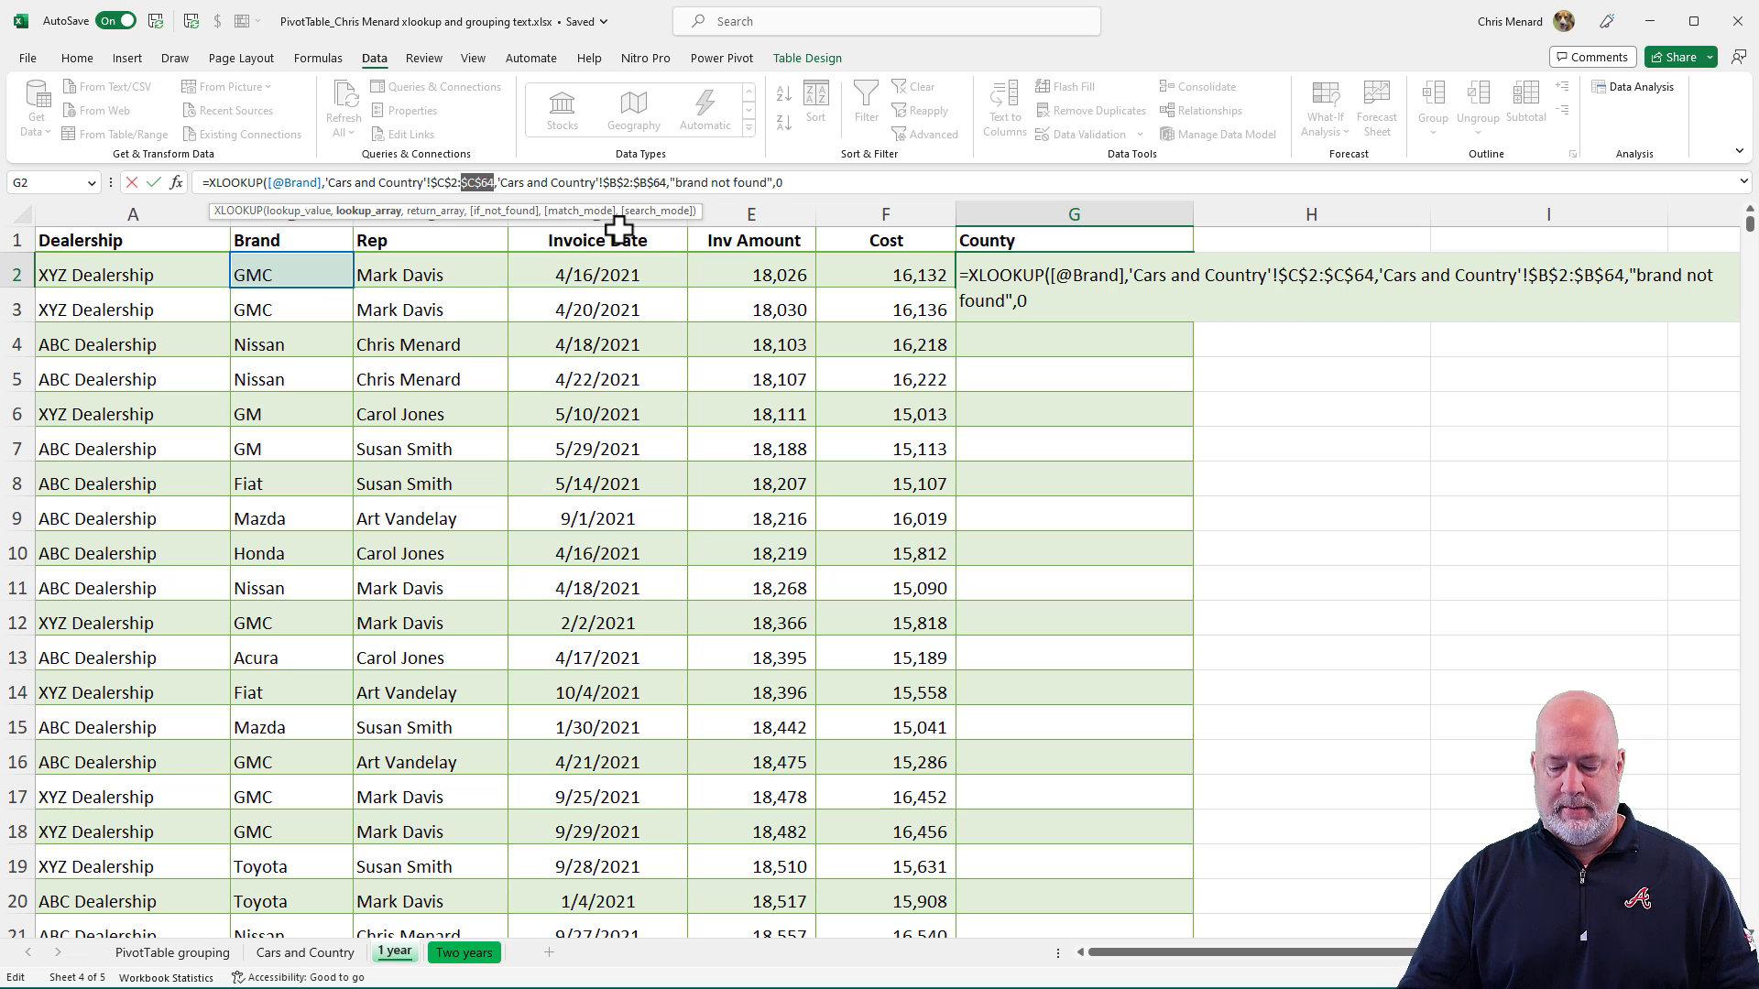
key("Return")
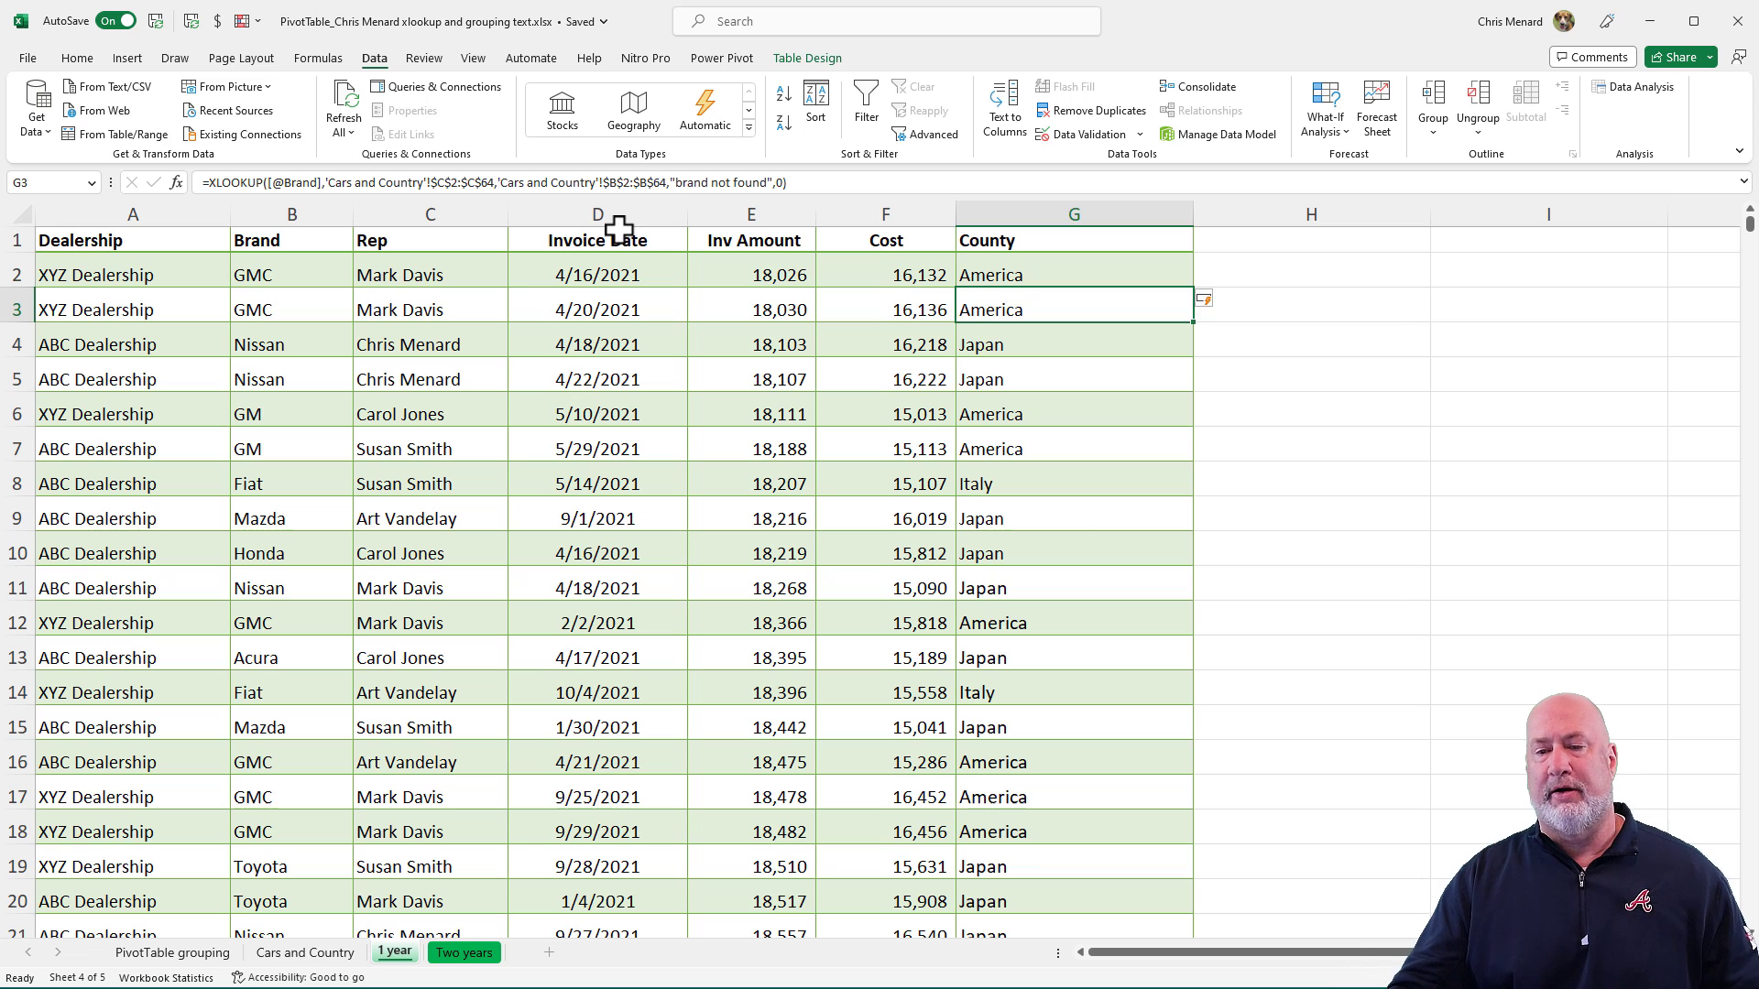
Turn filter dropdowns back on for all 1 year table headers, including County, with Ctrl+Shift+L
scroll(1001, 464, "down", 20)
scroll(1001, 463, "up", 20)
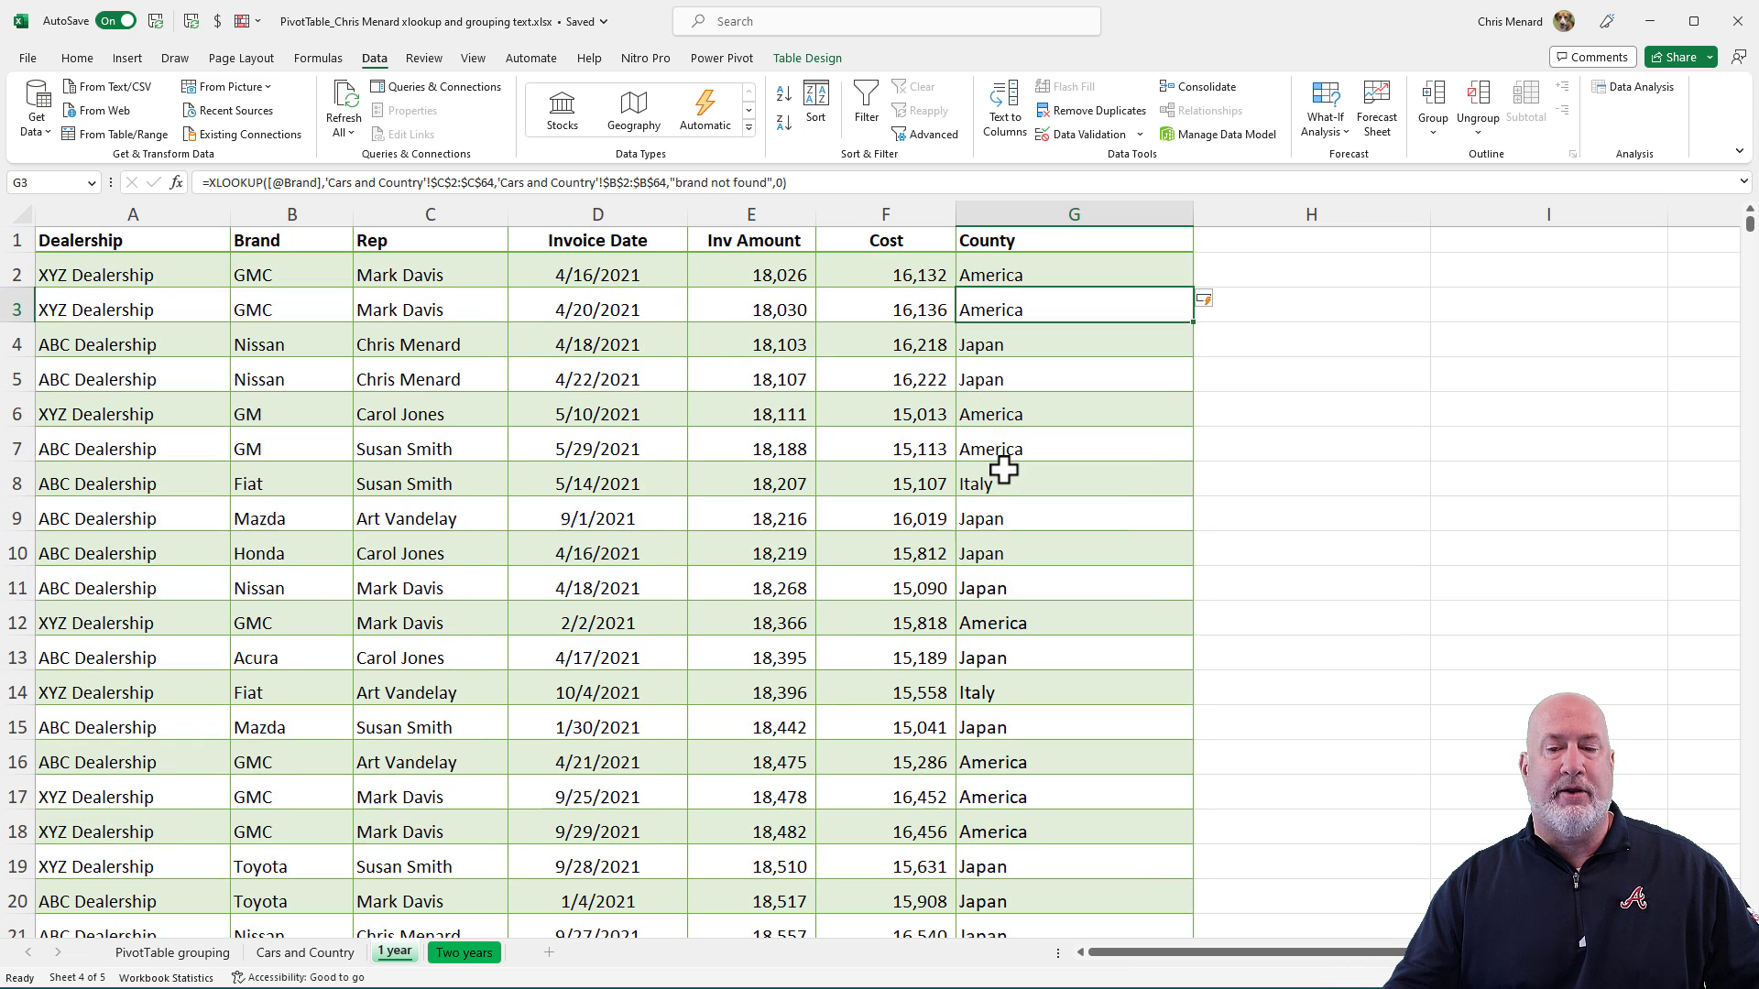
left_click(1076, 272)
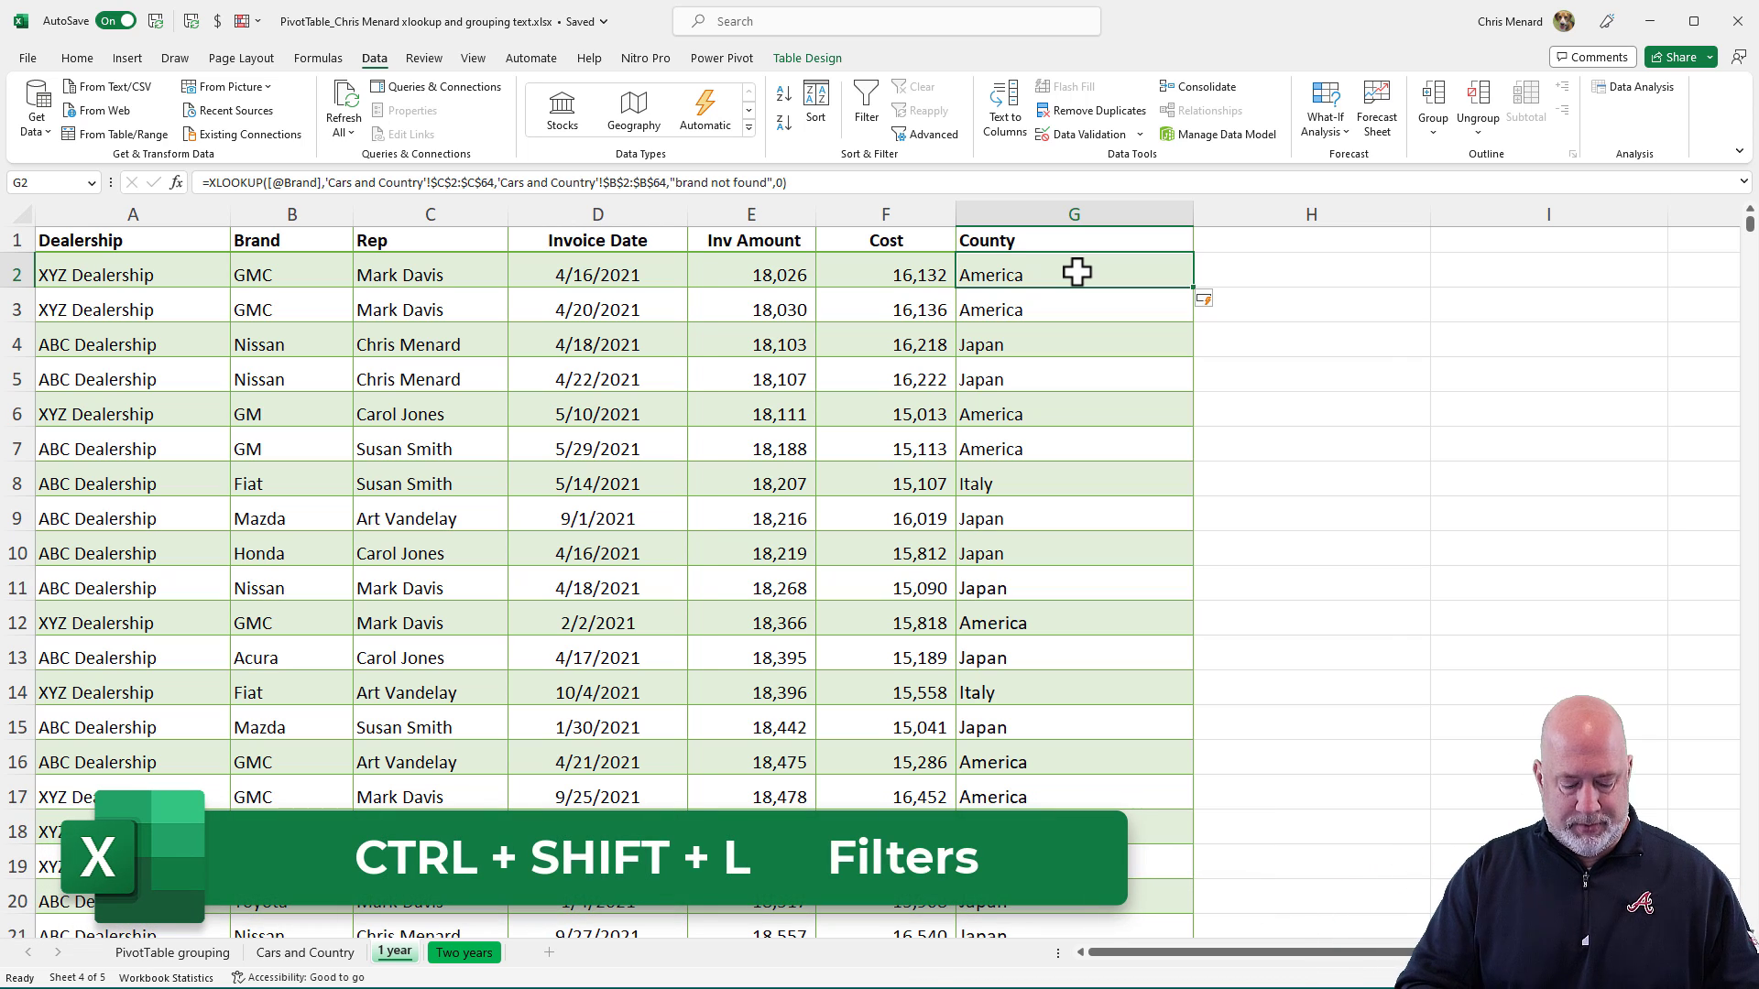
key("ctrl+shift+l")
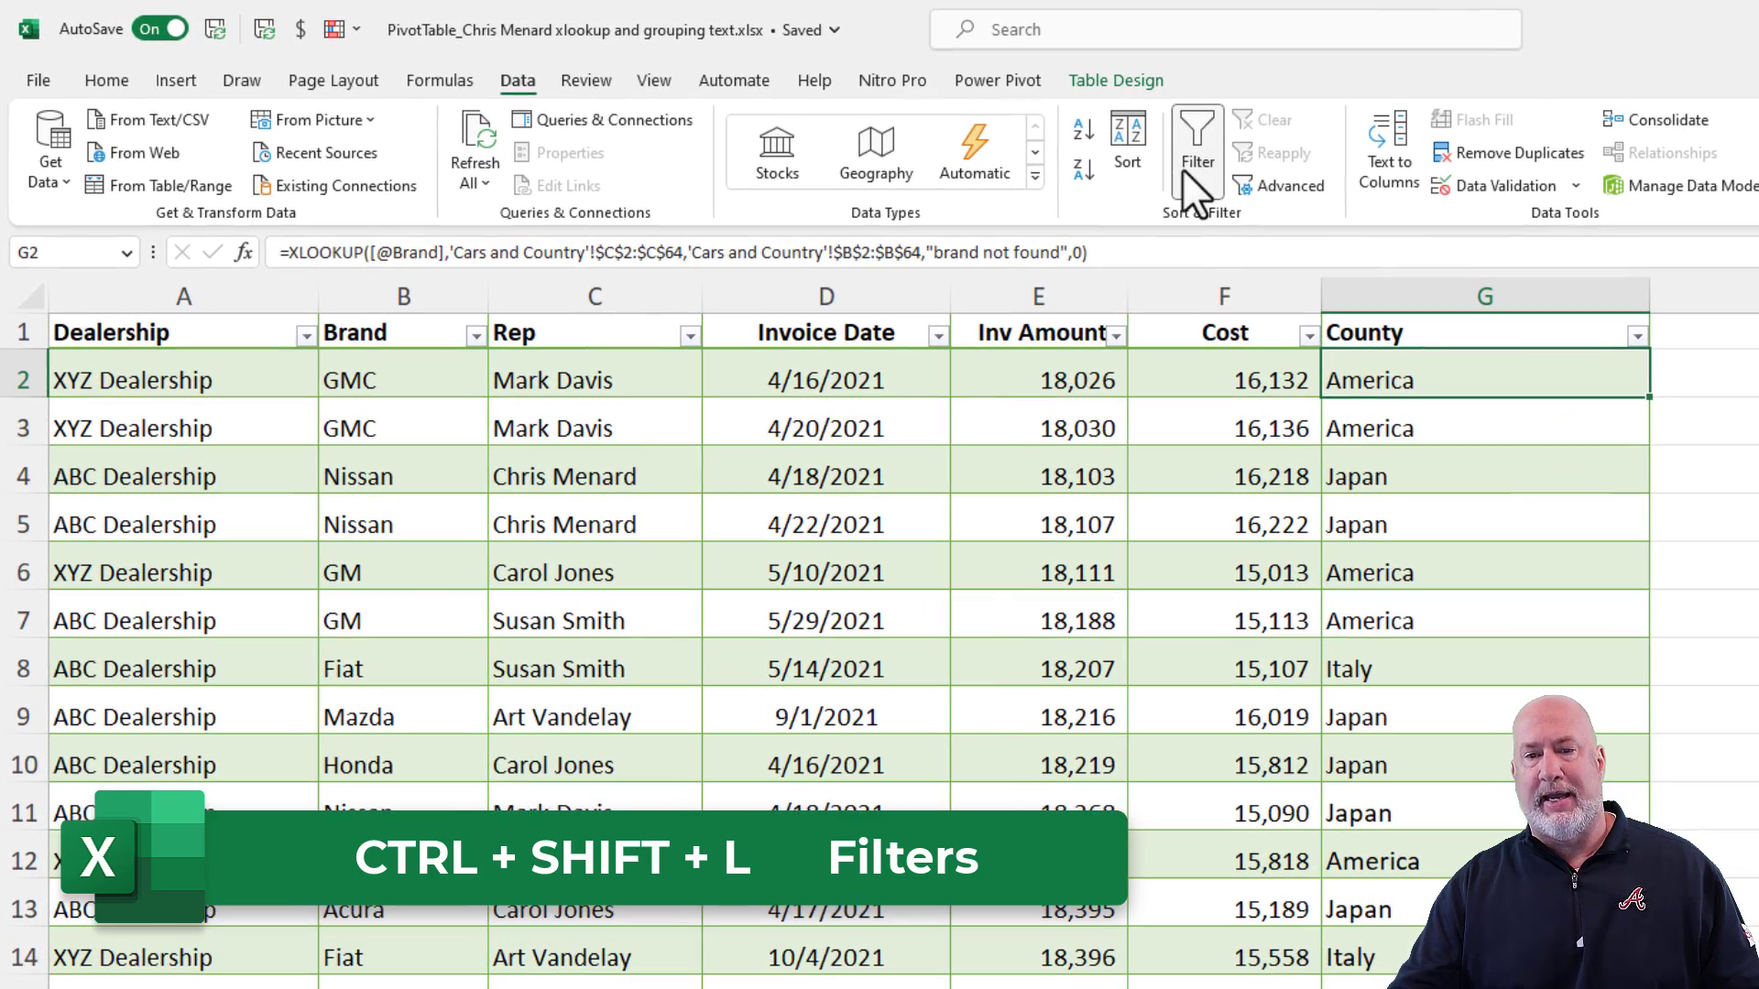
Sort the Cars and Country list by Country of Origin from A to Z
left_click(1637, 336)
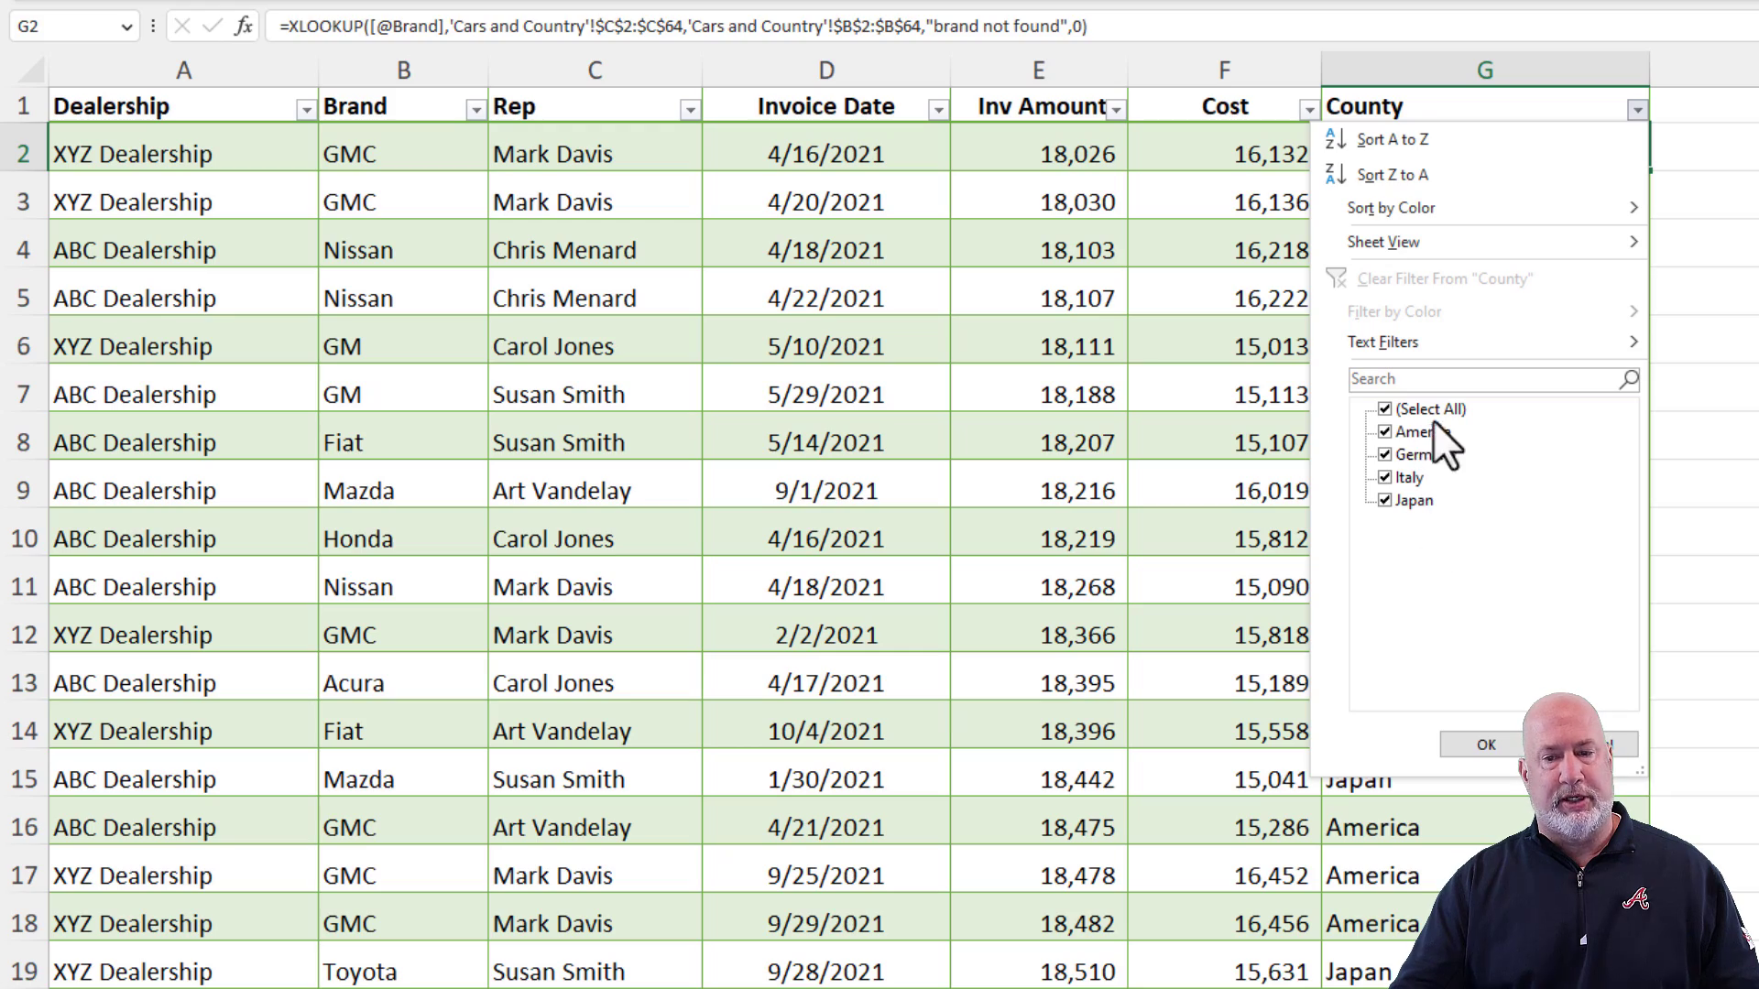
left_click(1486, 744)
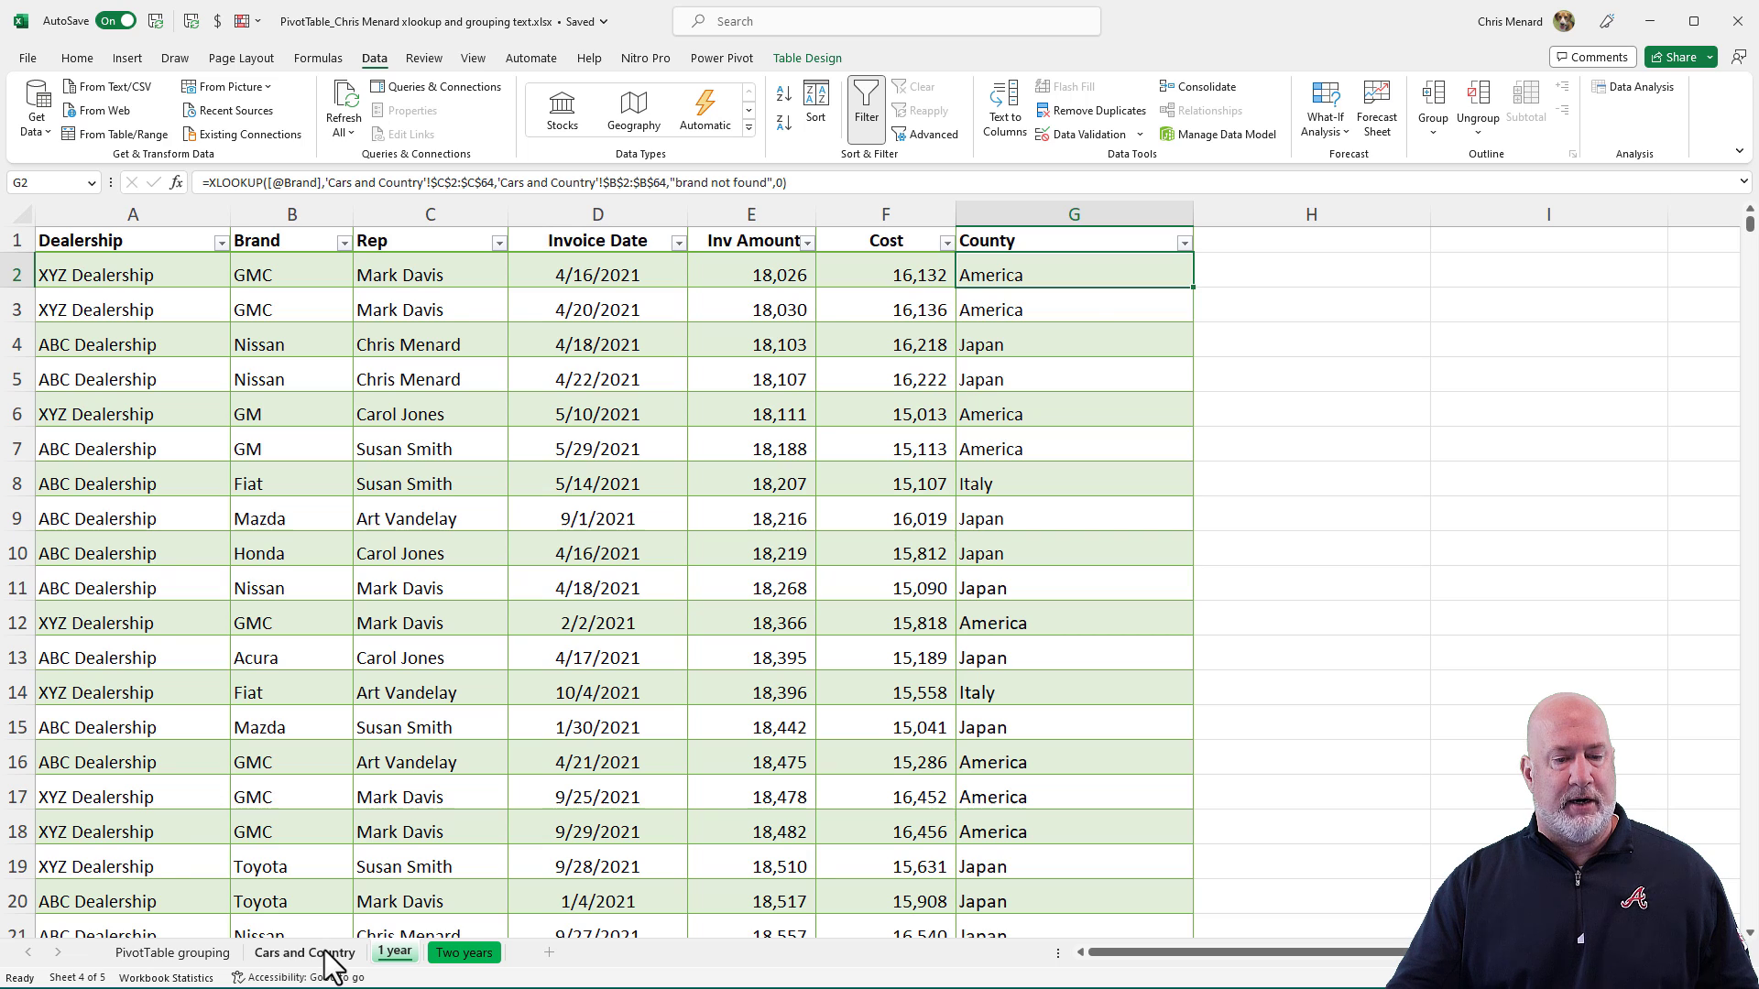
left_click(305, 953)
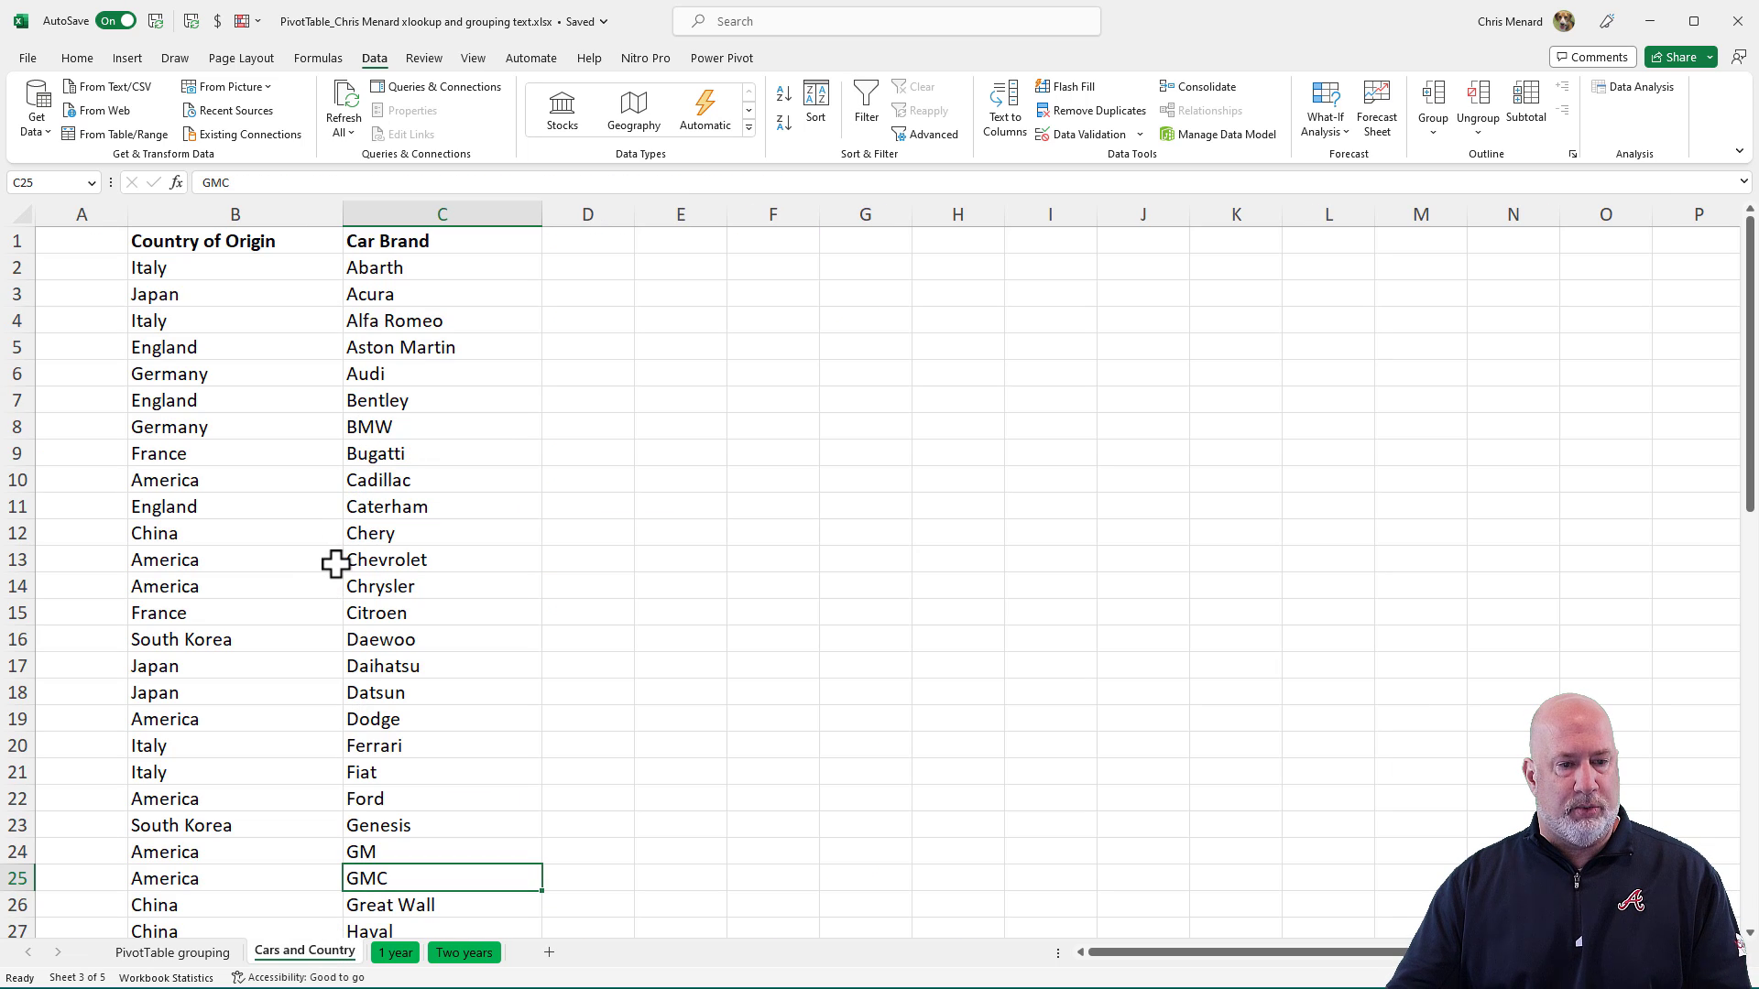
left_click(305, 293)
right_click(303, 270)
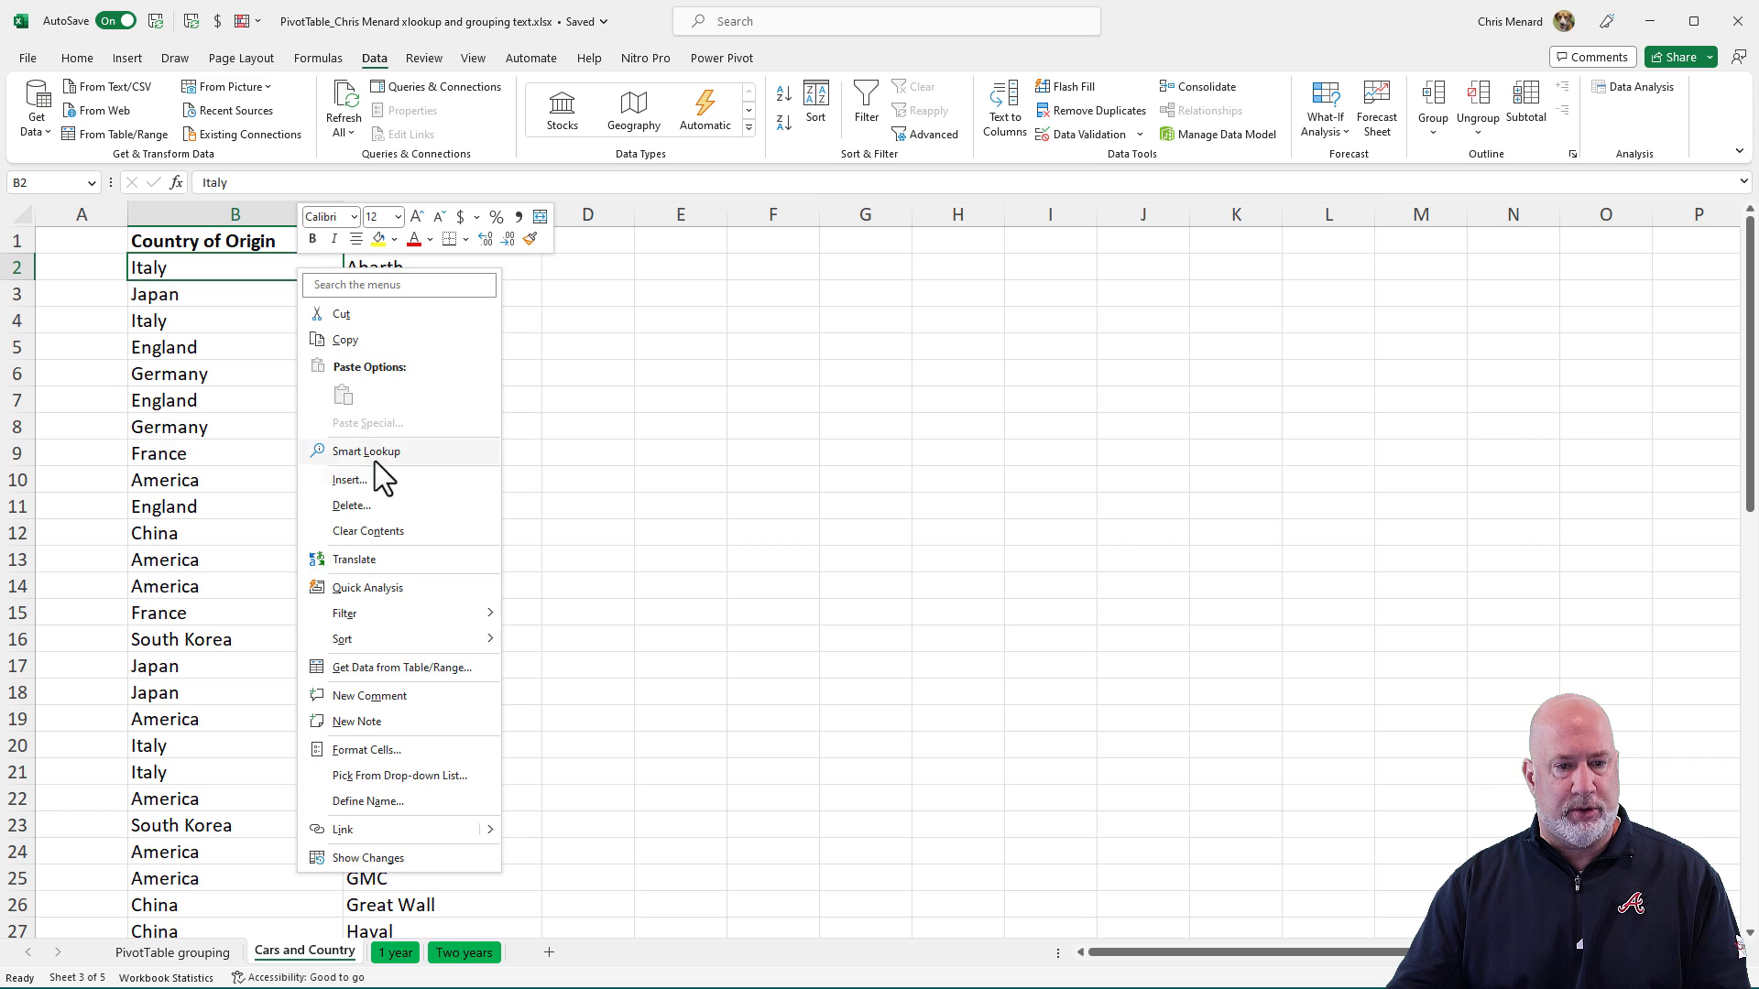
mouse_move(431, 638)
left_click(557, 634)
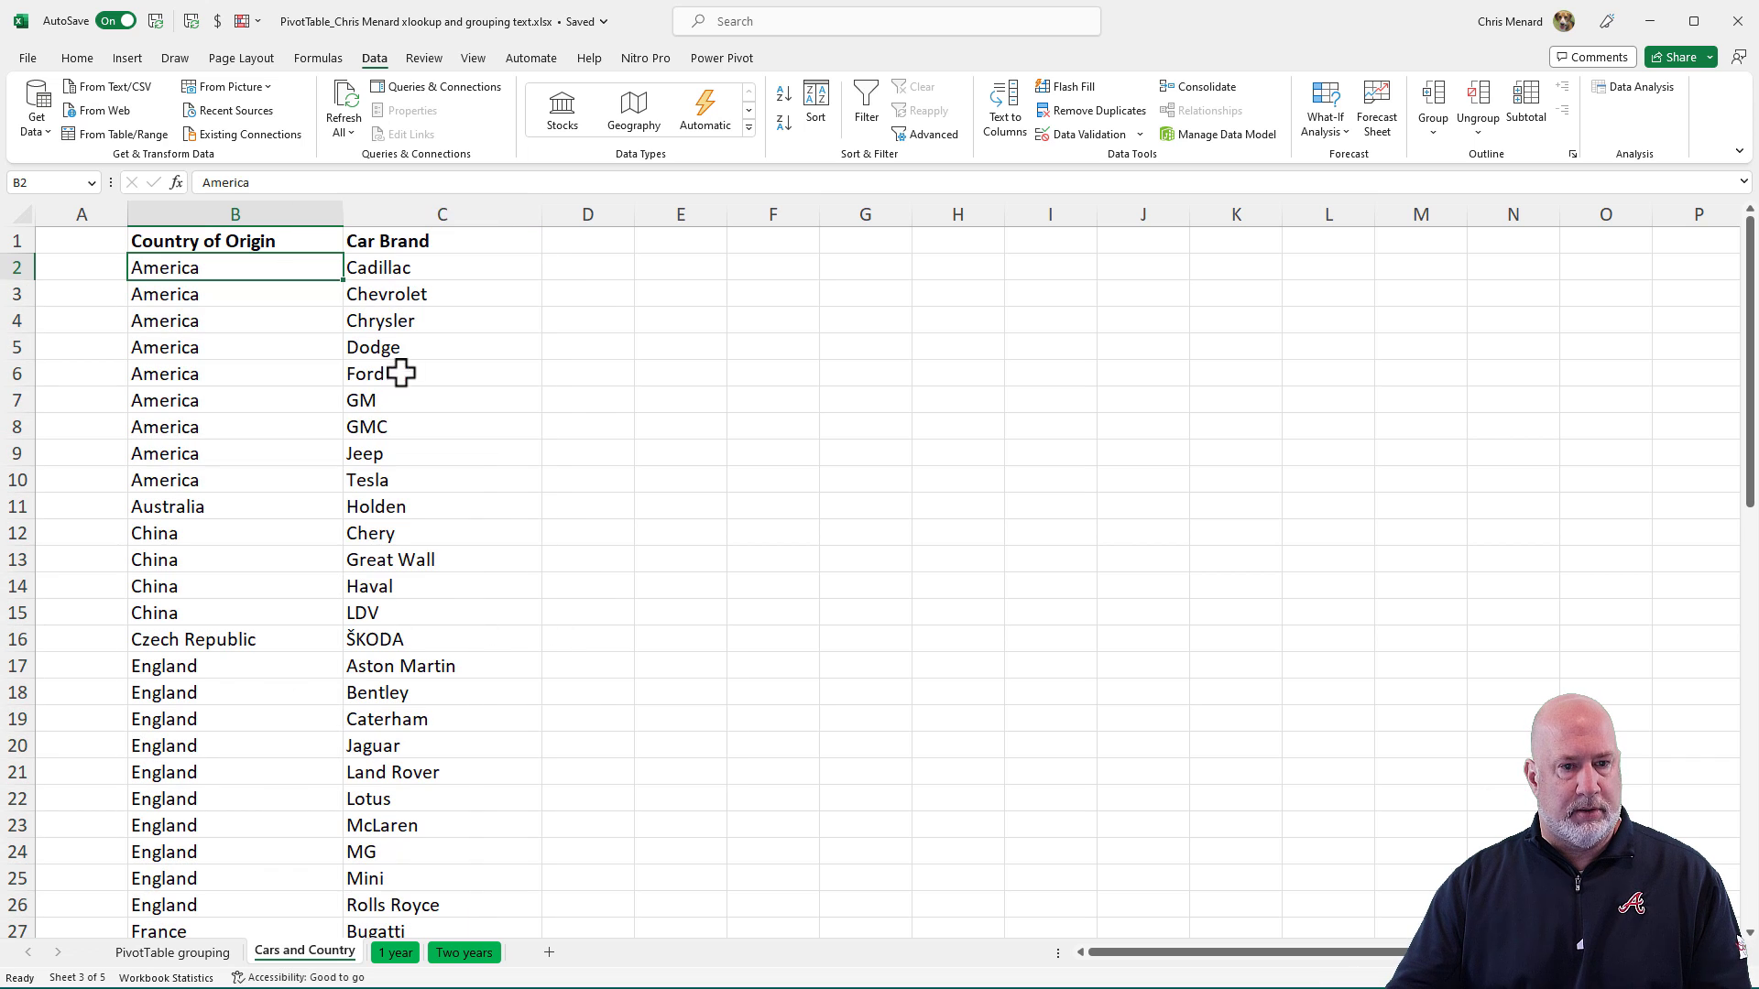
Delete the GM row from the Cars and Country list and return to the 1 year sheet
left_click(432, 408)
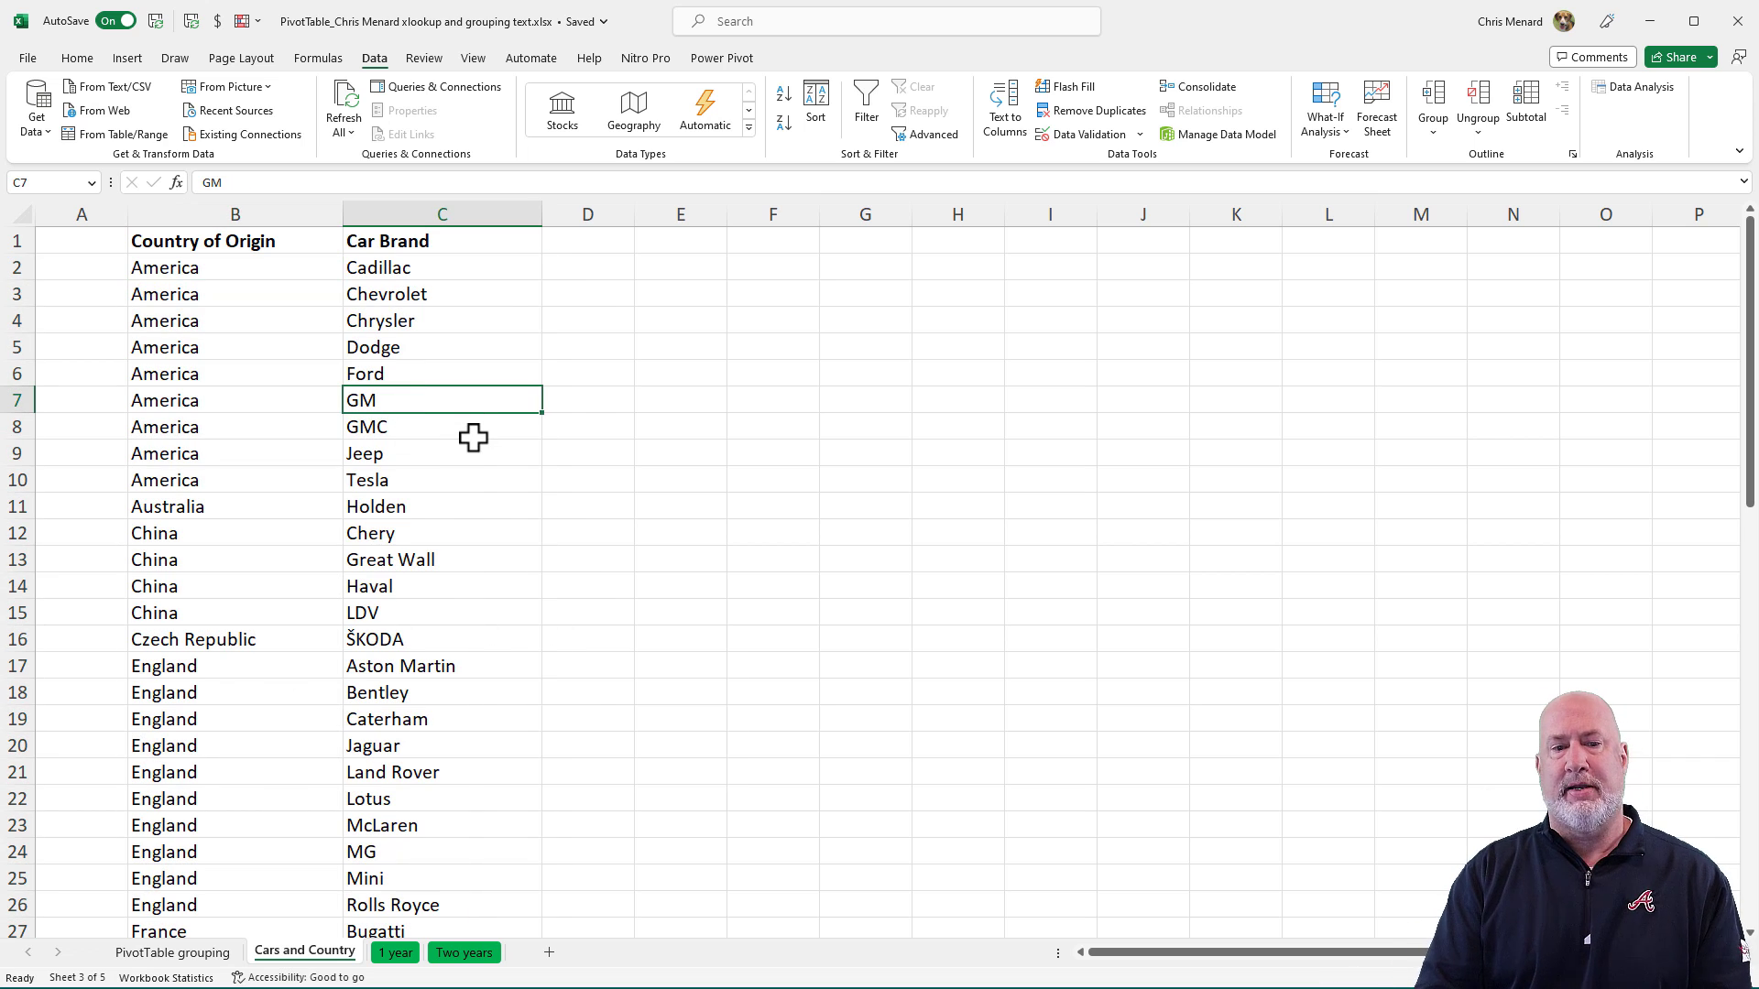
left_click(29, 400)
right_click(29, 401)
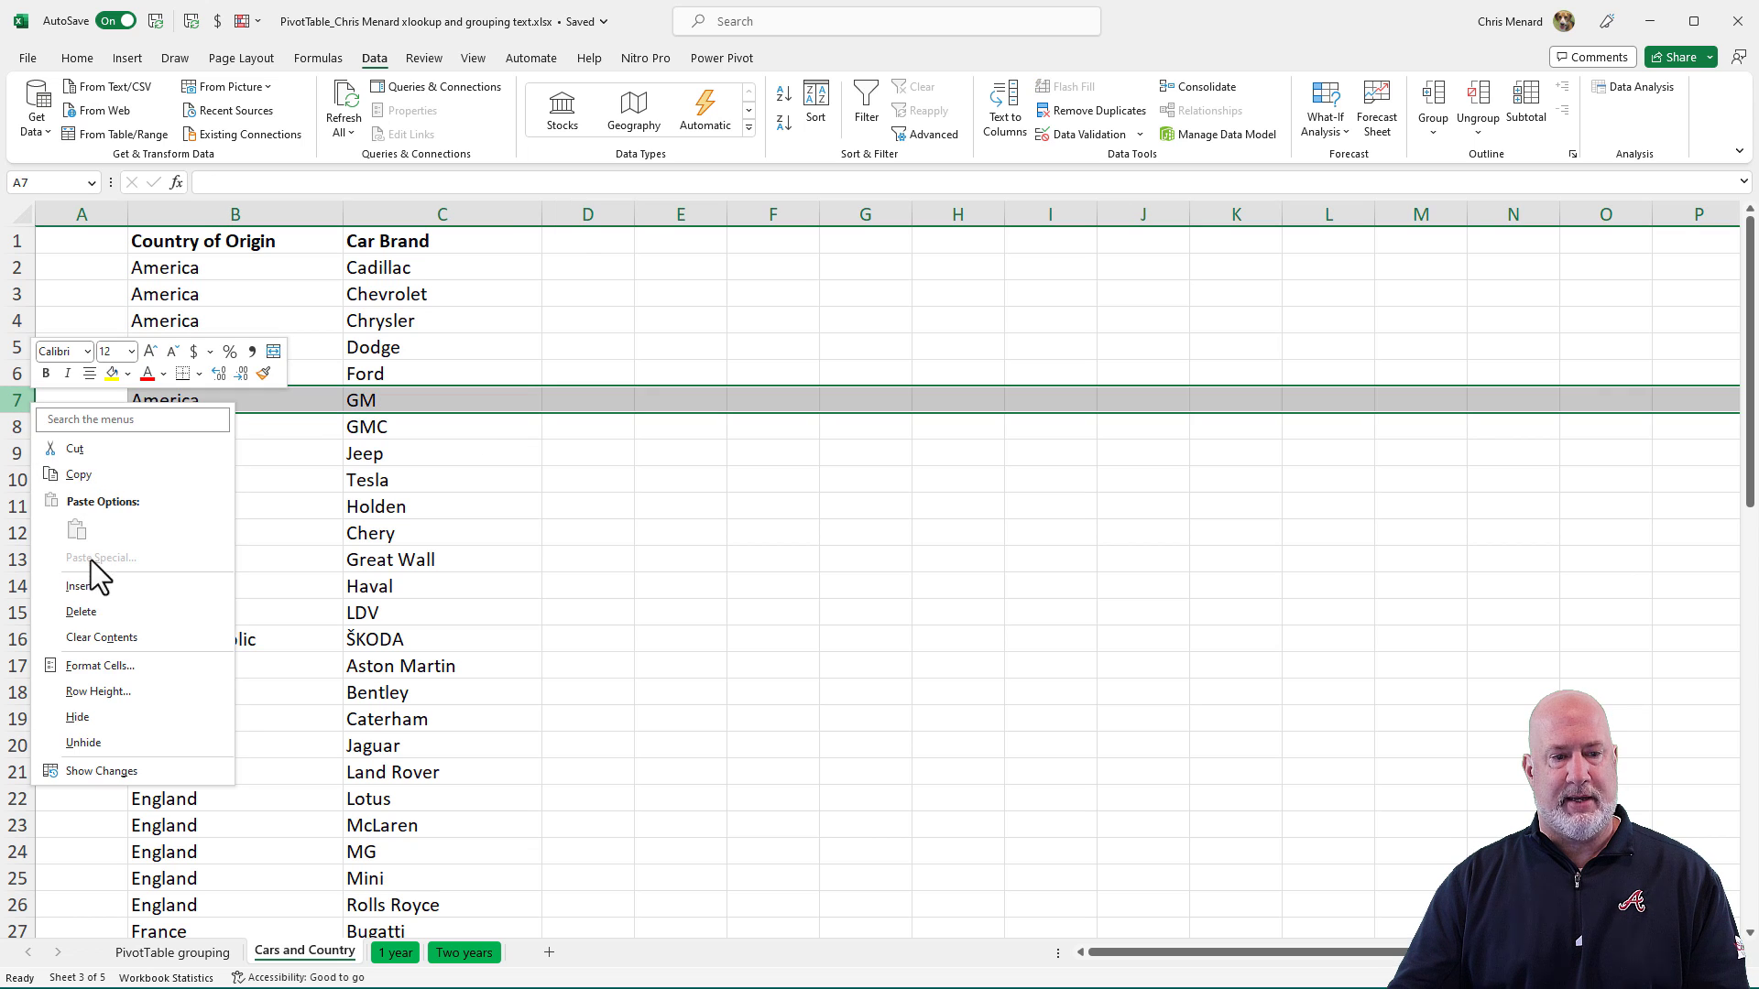
left_click(96, 612)
left_click(409, 588)
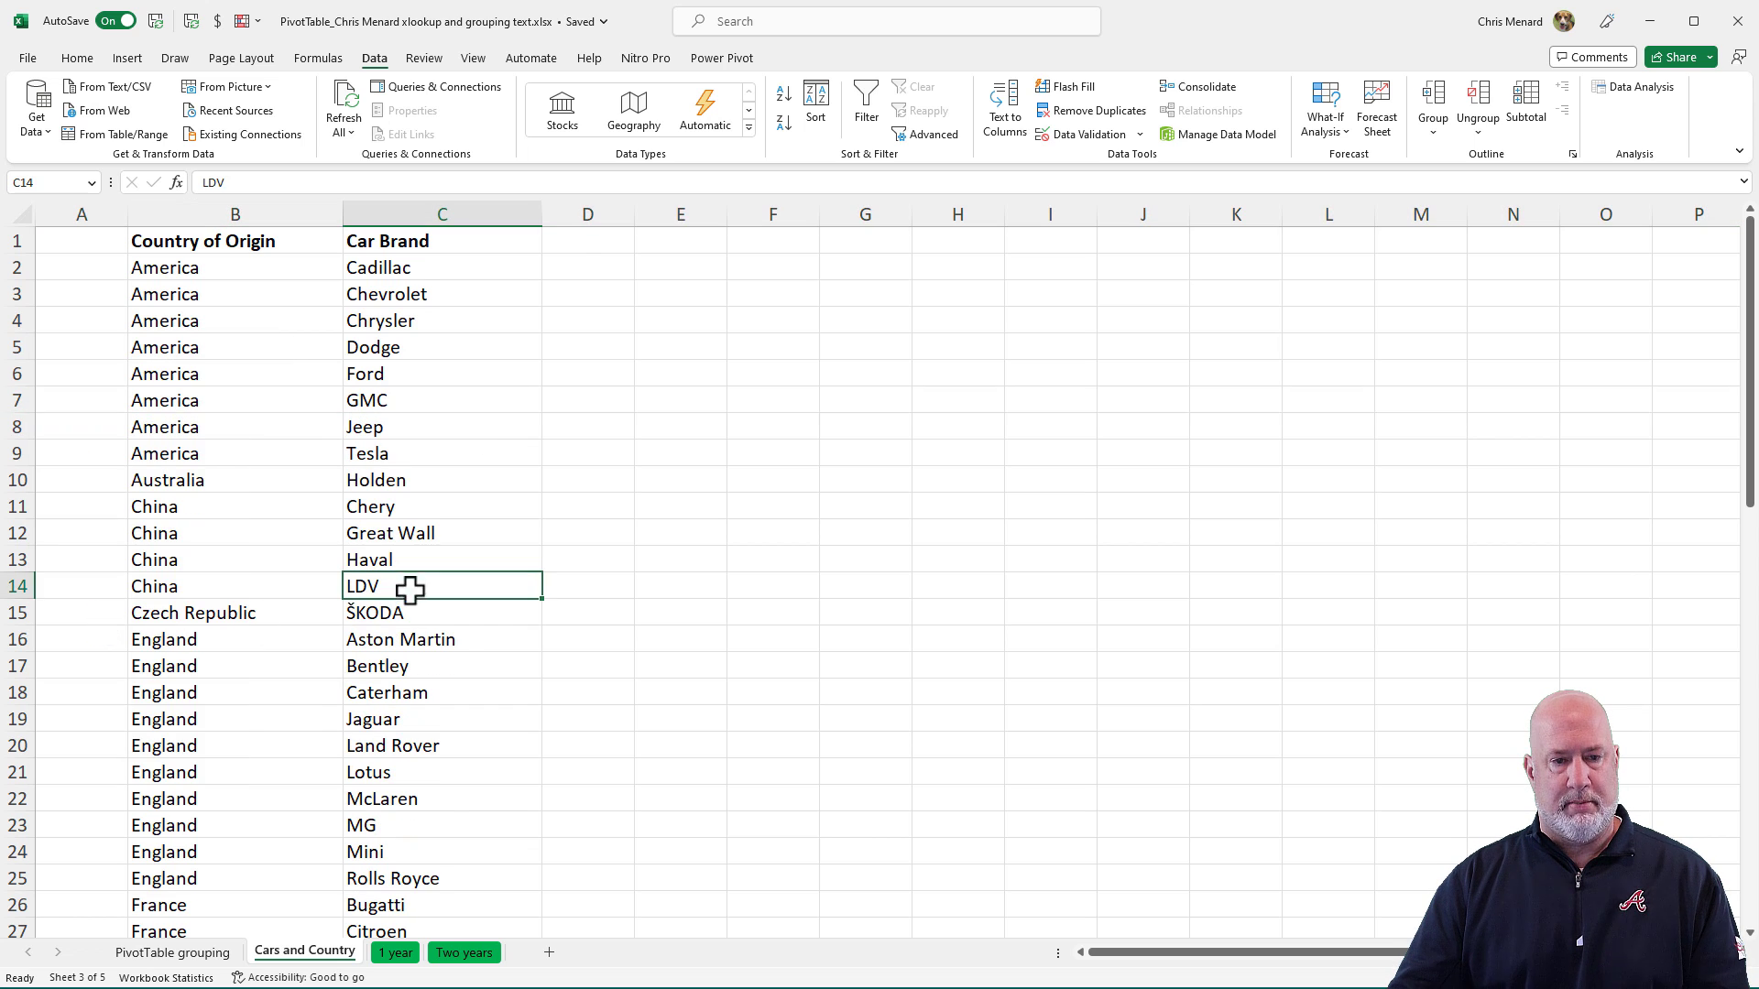
left_click(396, 953)
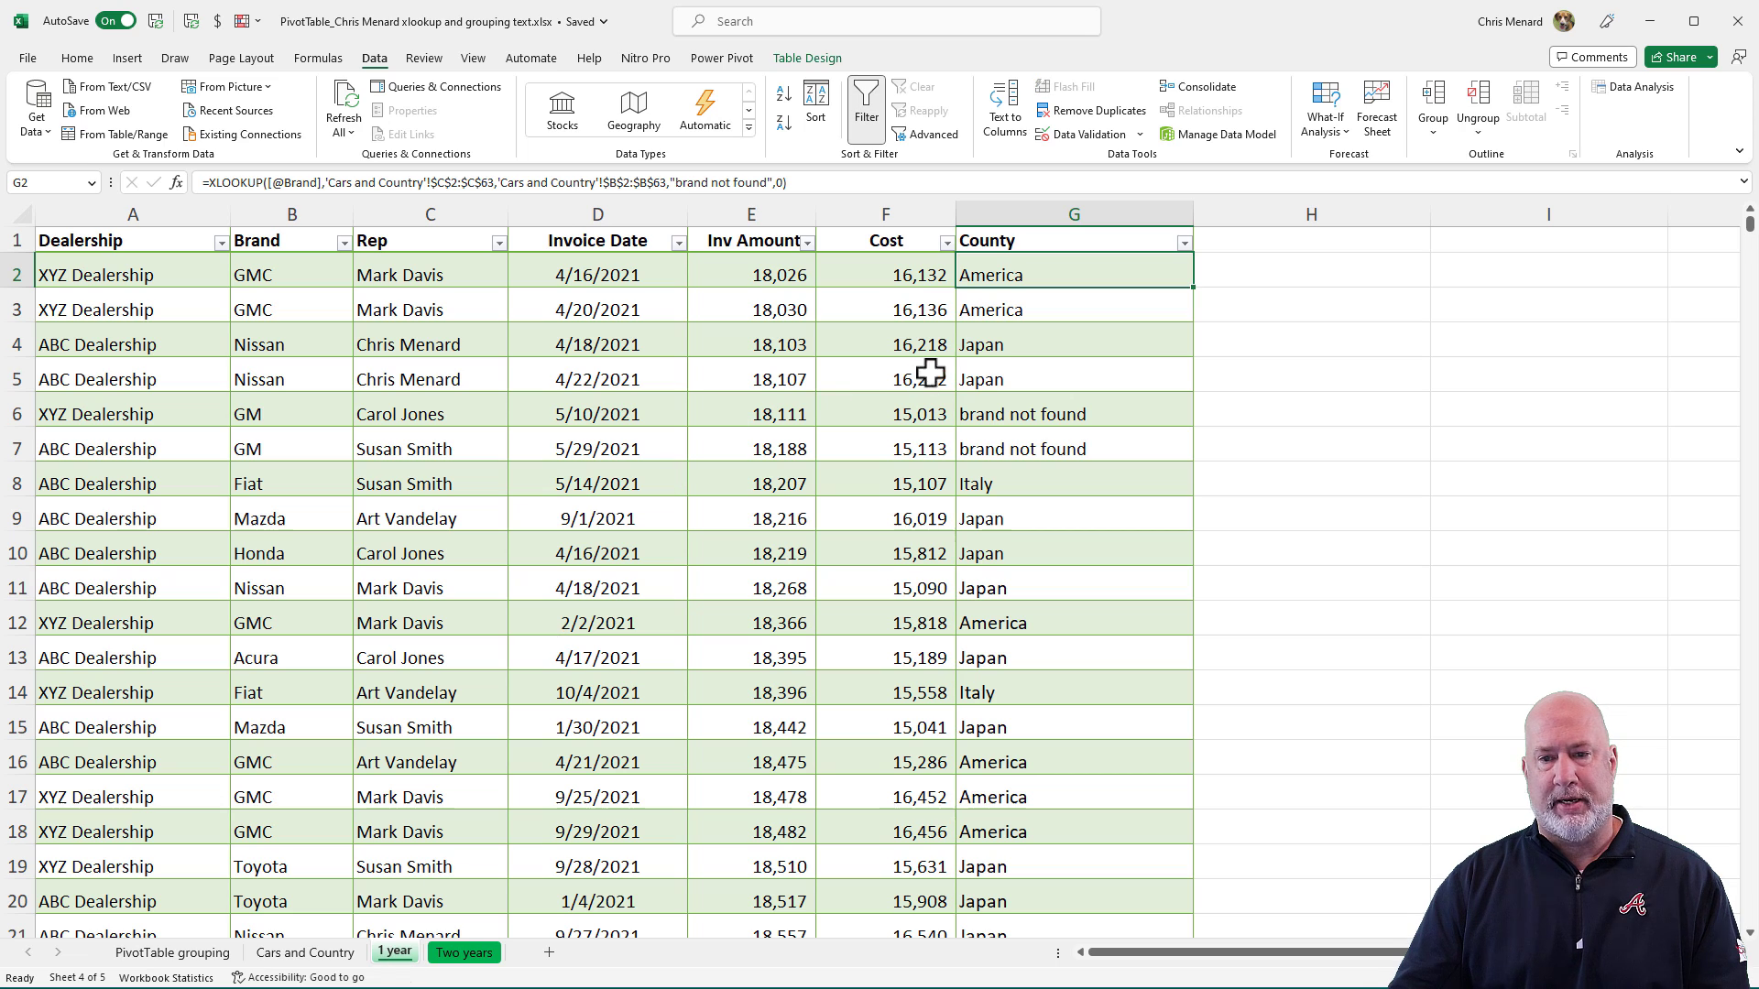
Filter County to only 'brand not found' rows, then undo to show all rows again
left_click(984, 348)
left_click(1031, 414)
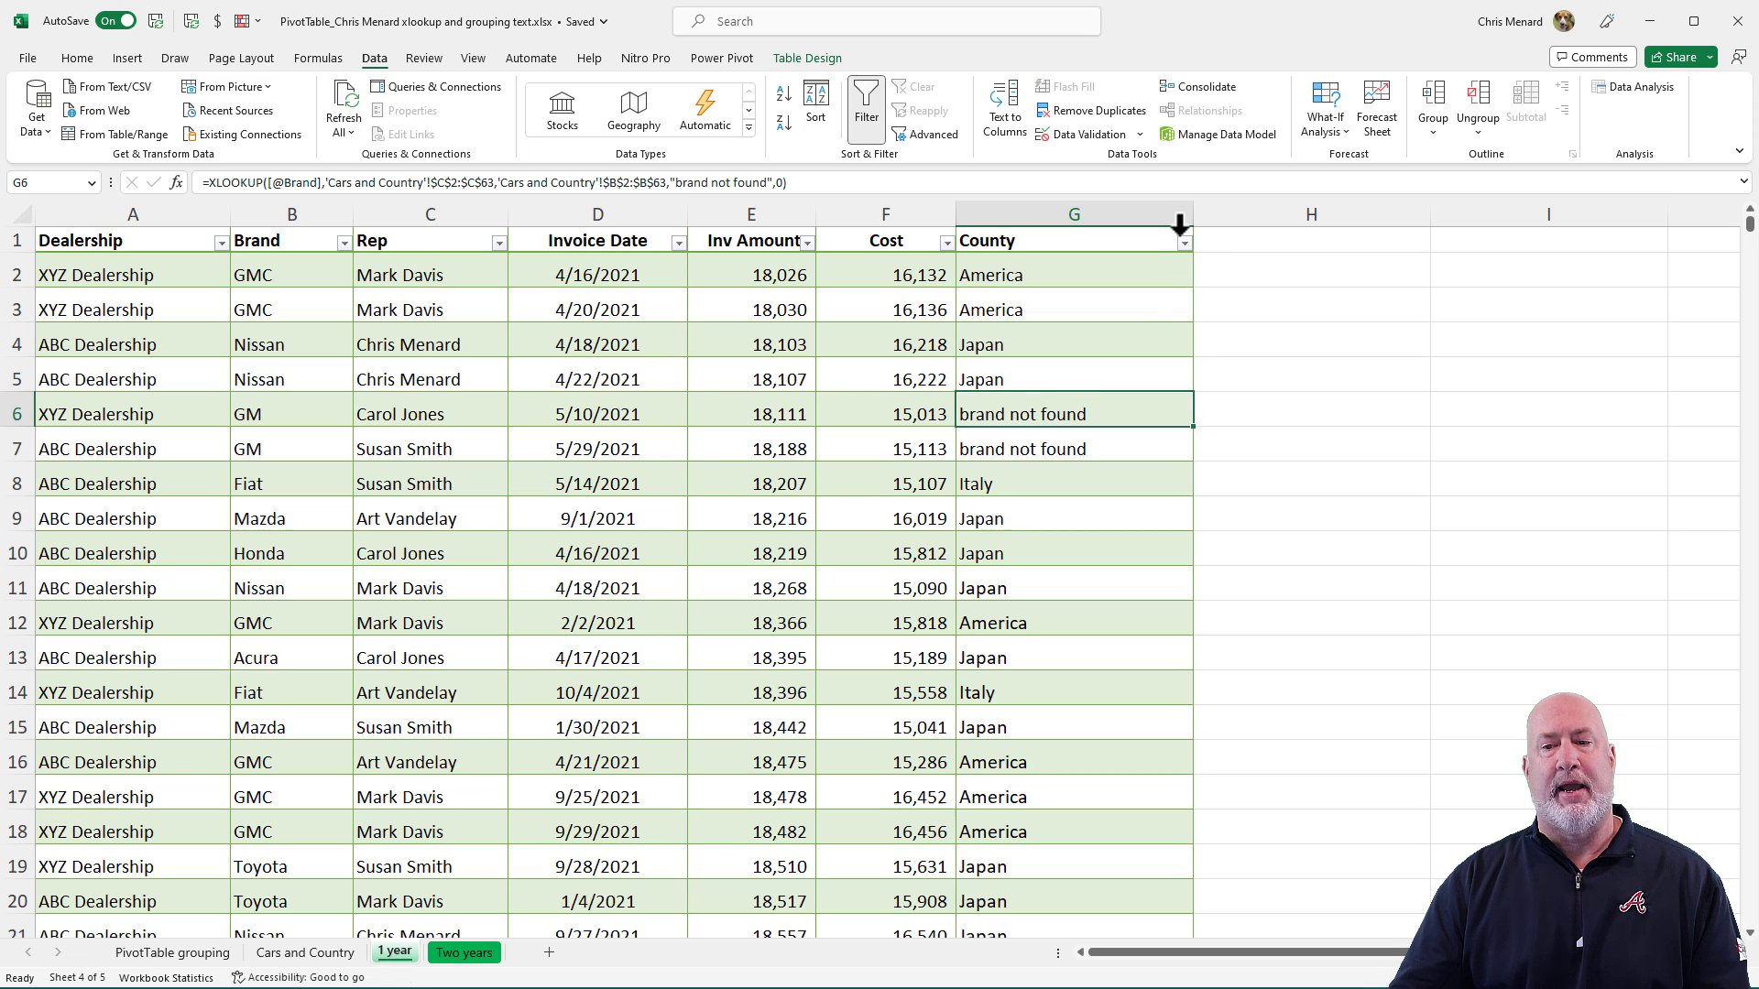
left_click(1184, 242)
left_click(1044, 460)
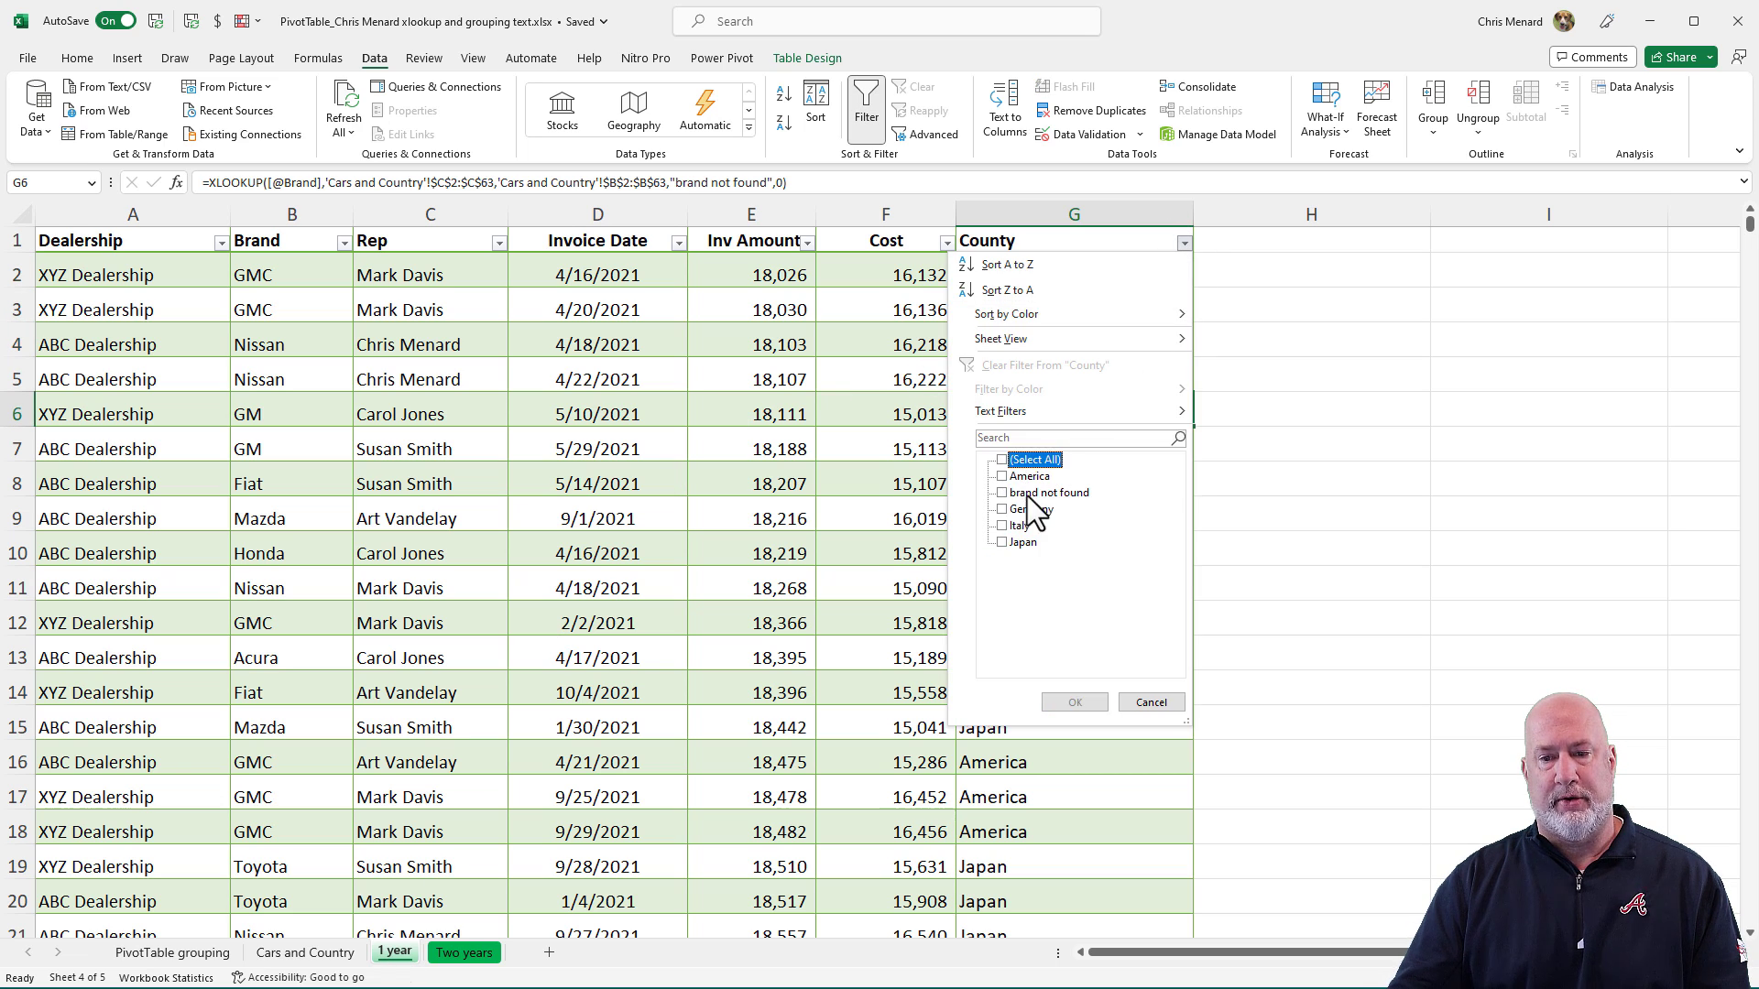
left_click(1081, 701)
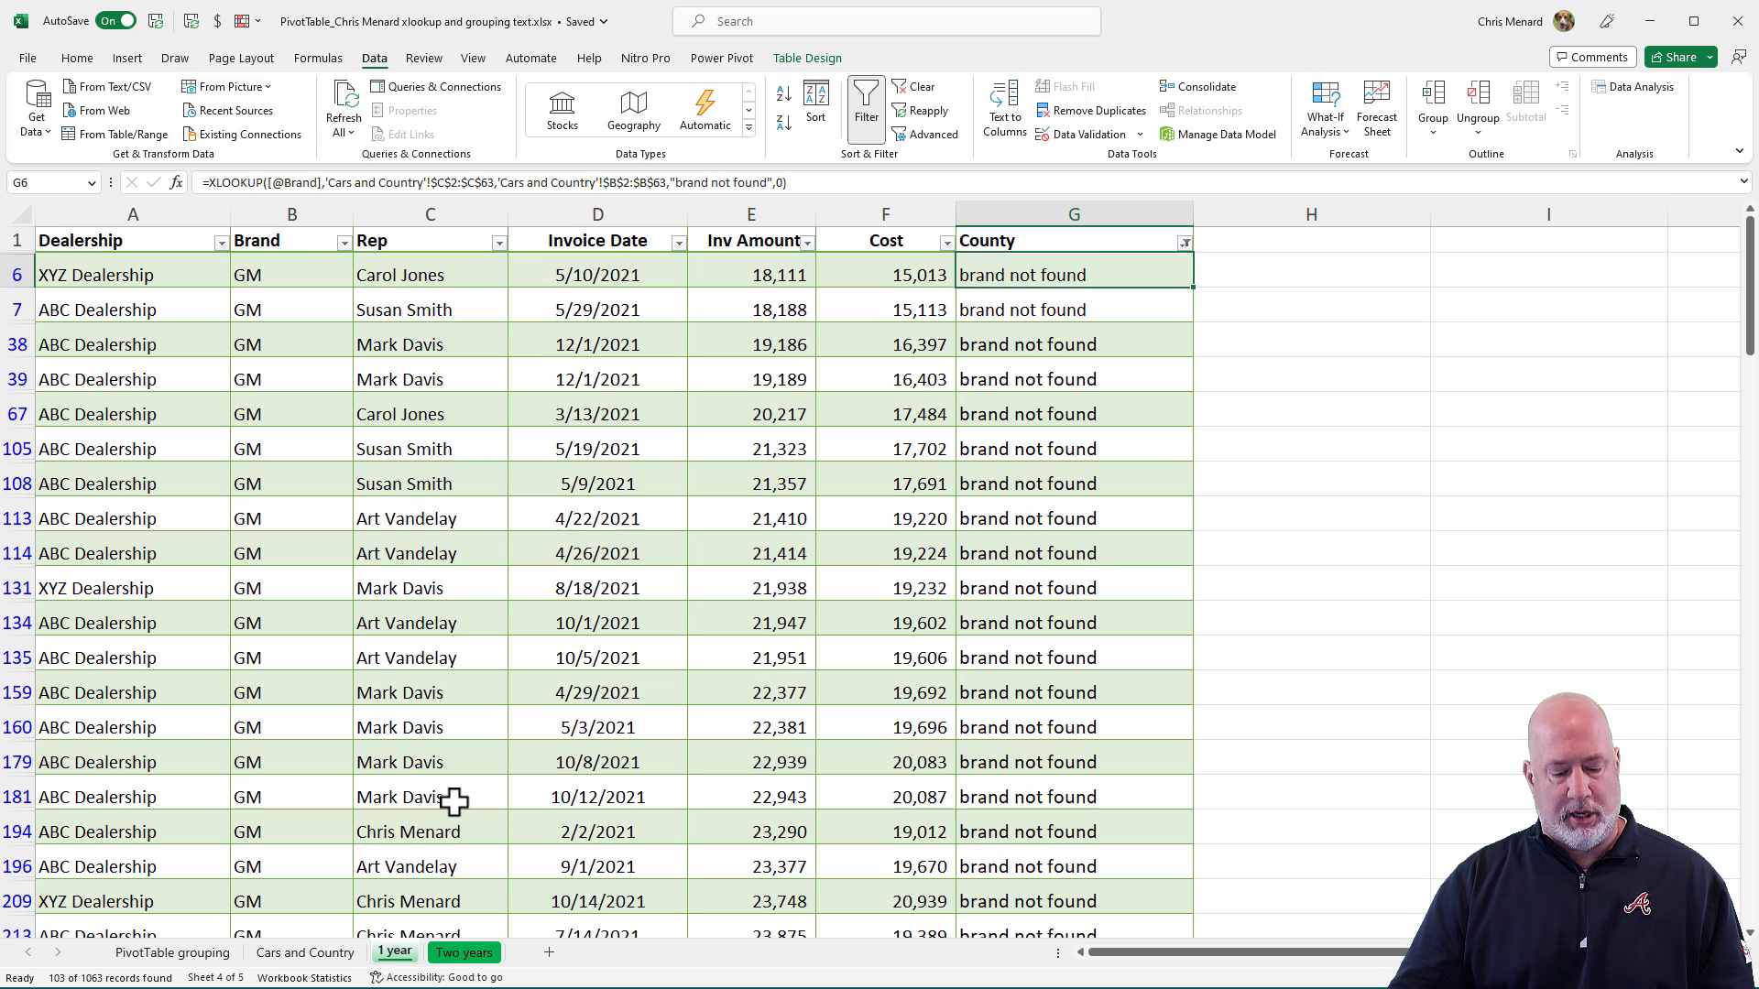
key("ctrl+z")
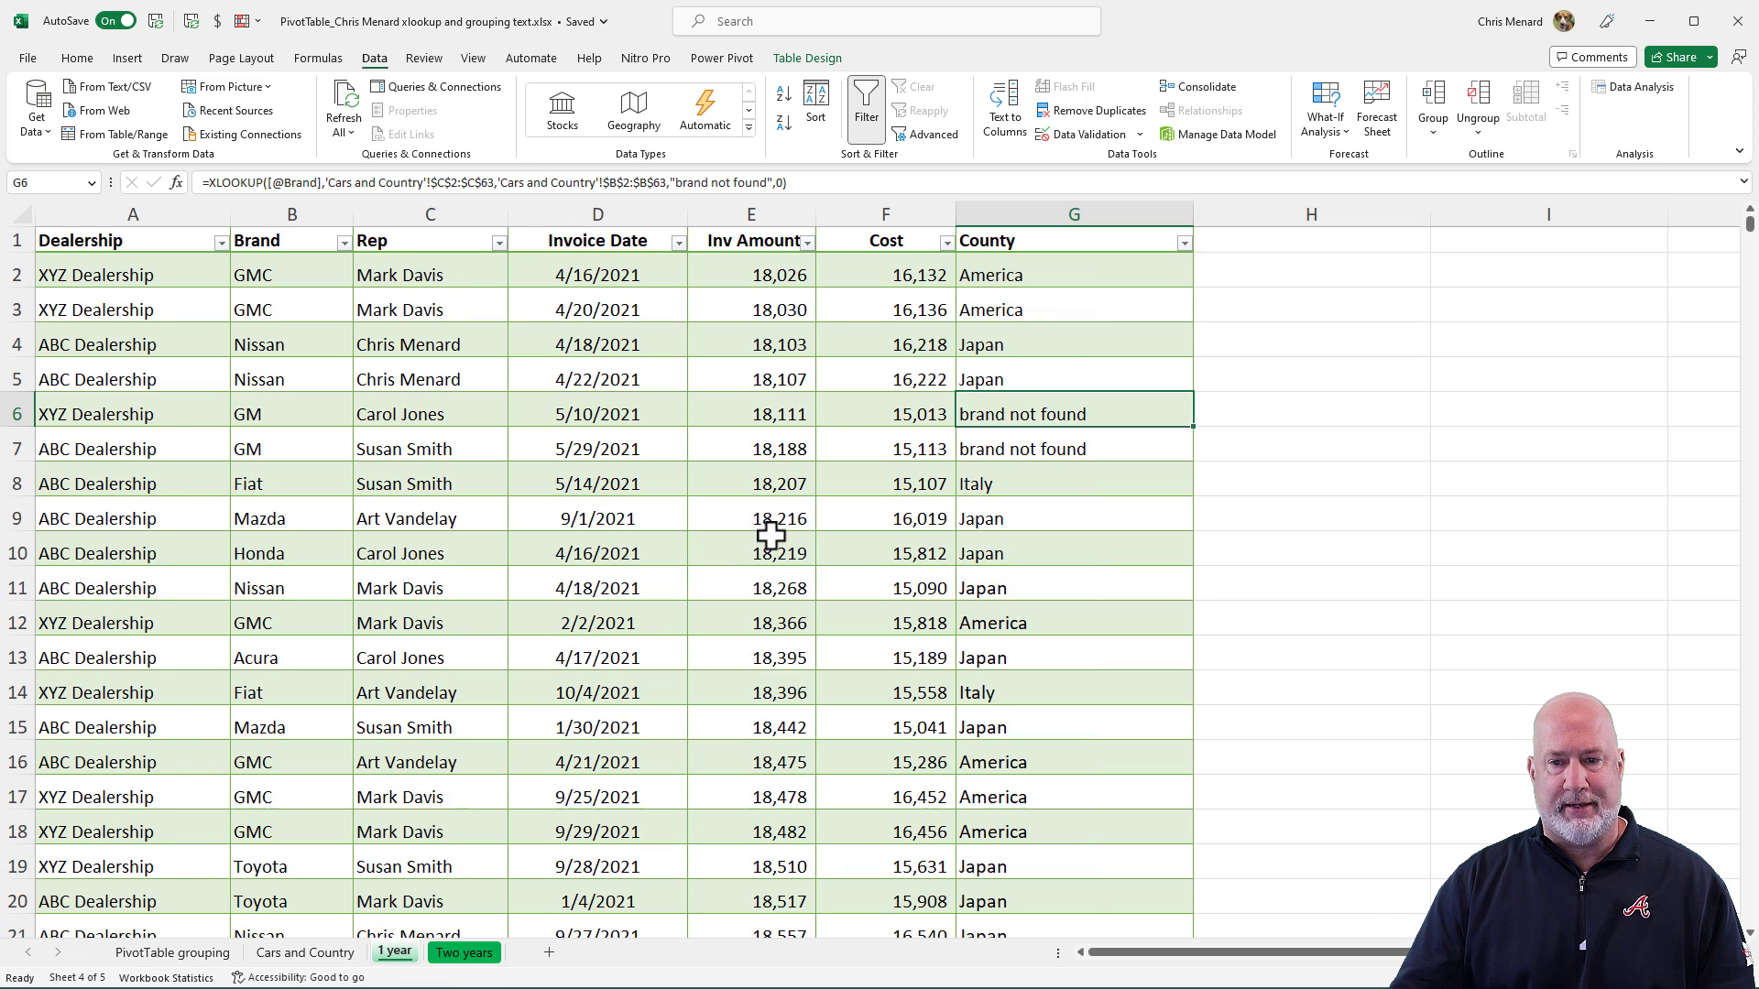
Check the Cars and Country and PivotTable grouping sheets, then return to the 1 year sheet
key("ctrl+Page_Up")
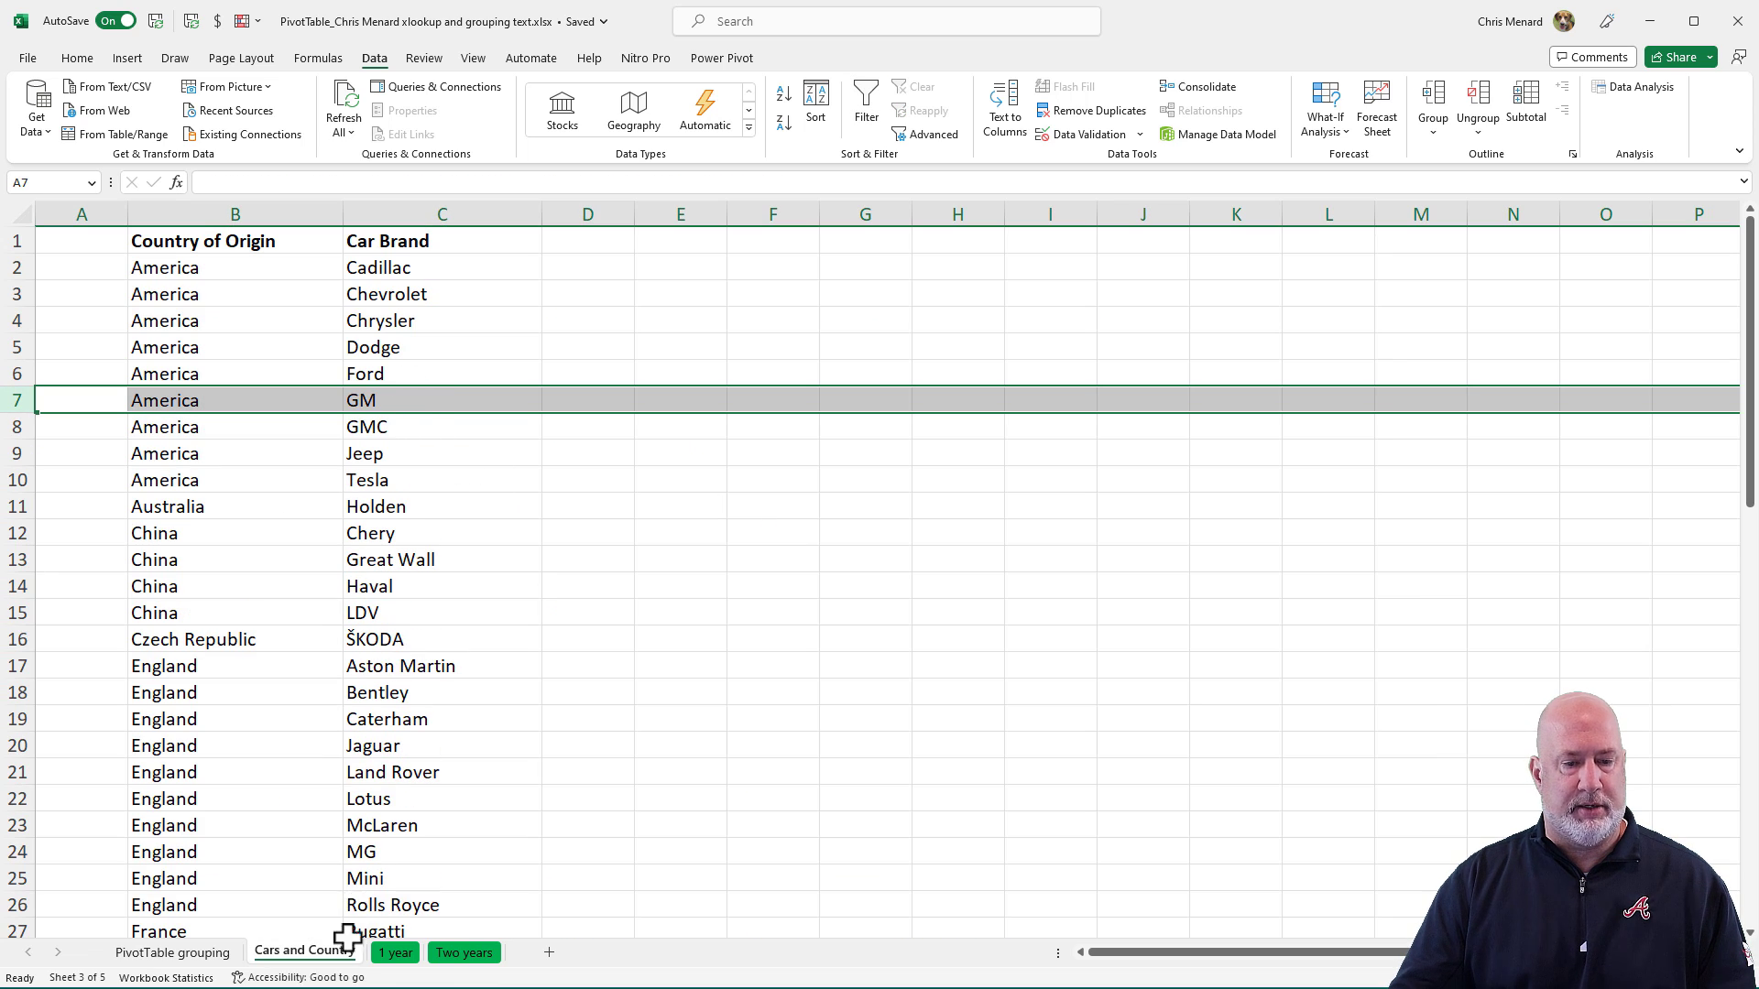
key("ctrl+Page_Down")
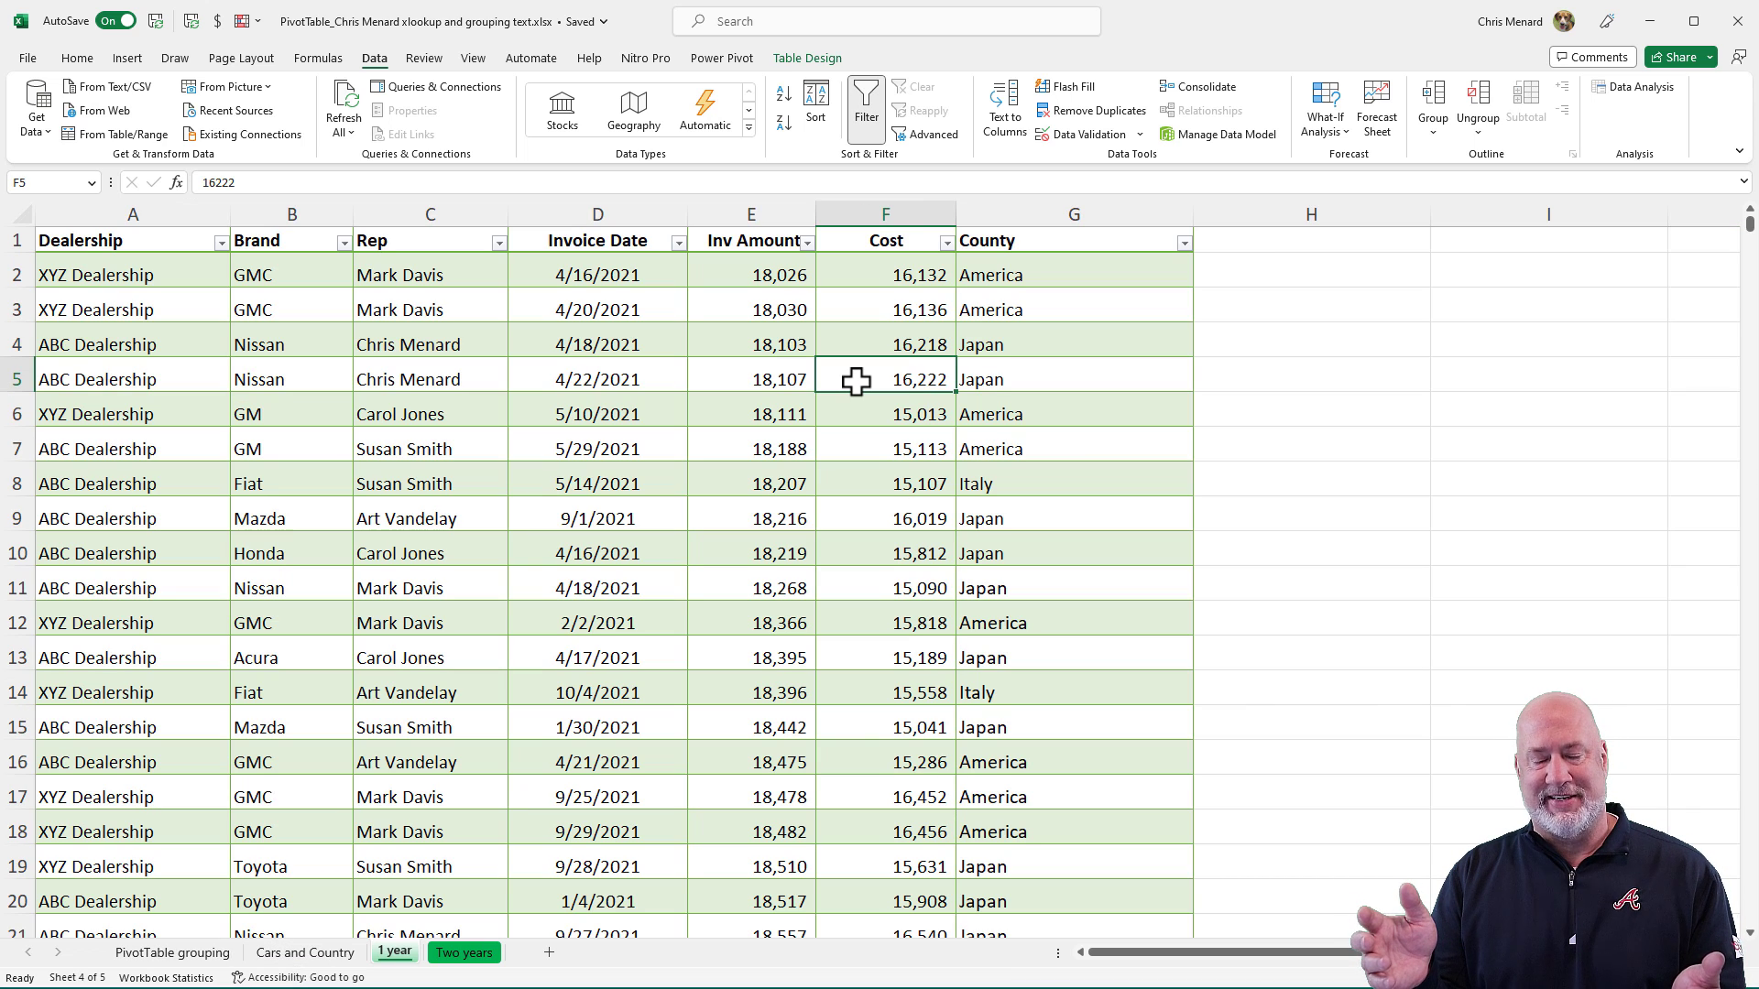
left_click(213, 953)
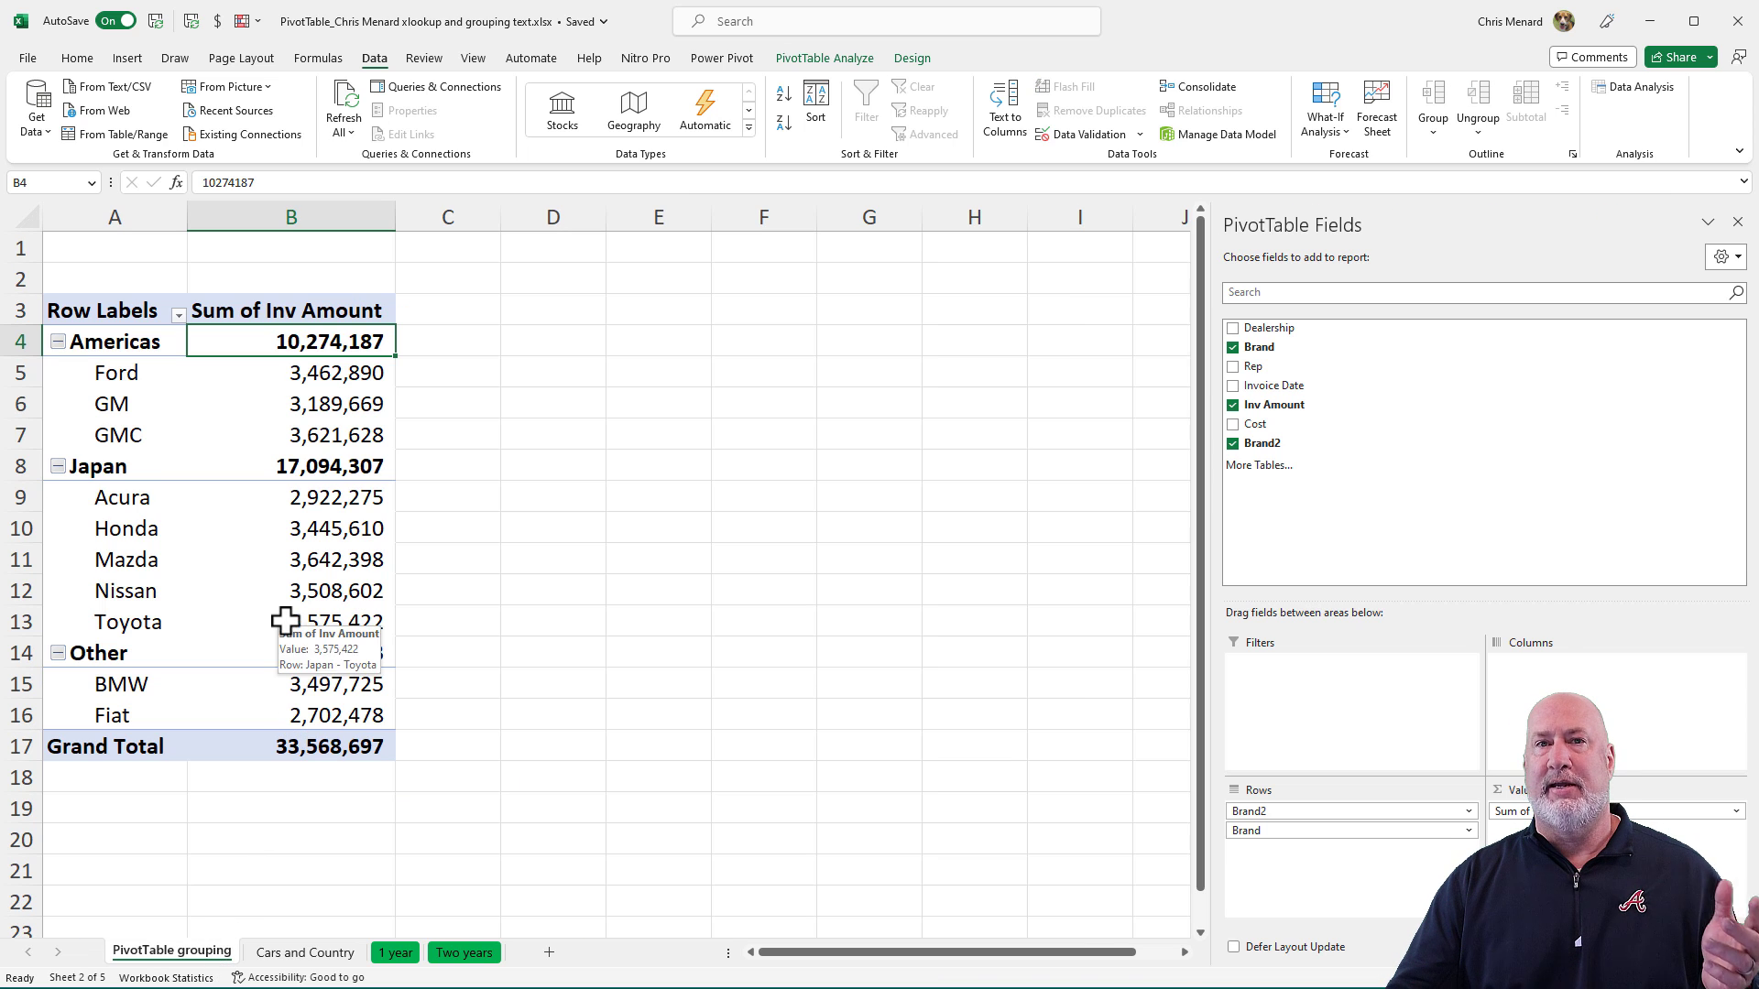
mouse_move(331, 552)
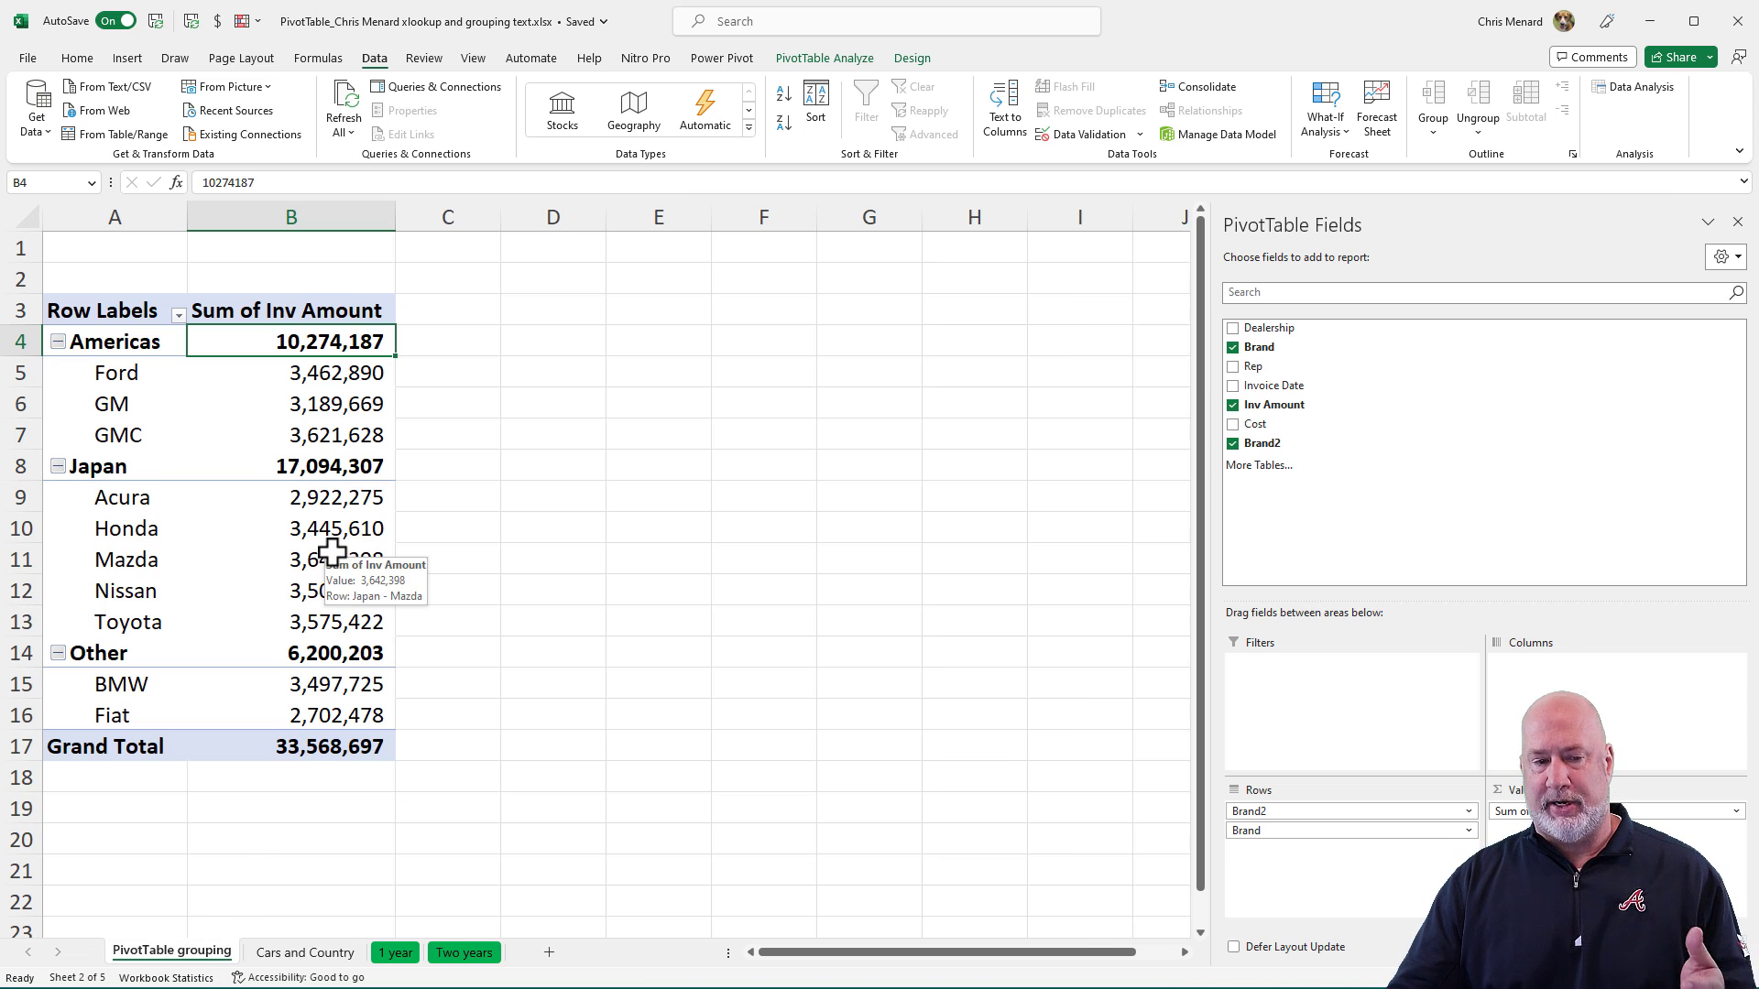
left_click(389, 953)
Insert a PivotTable from the 1 year data table on a new worksheet
left_click(472, 331)
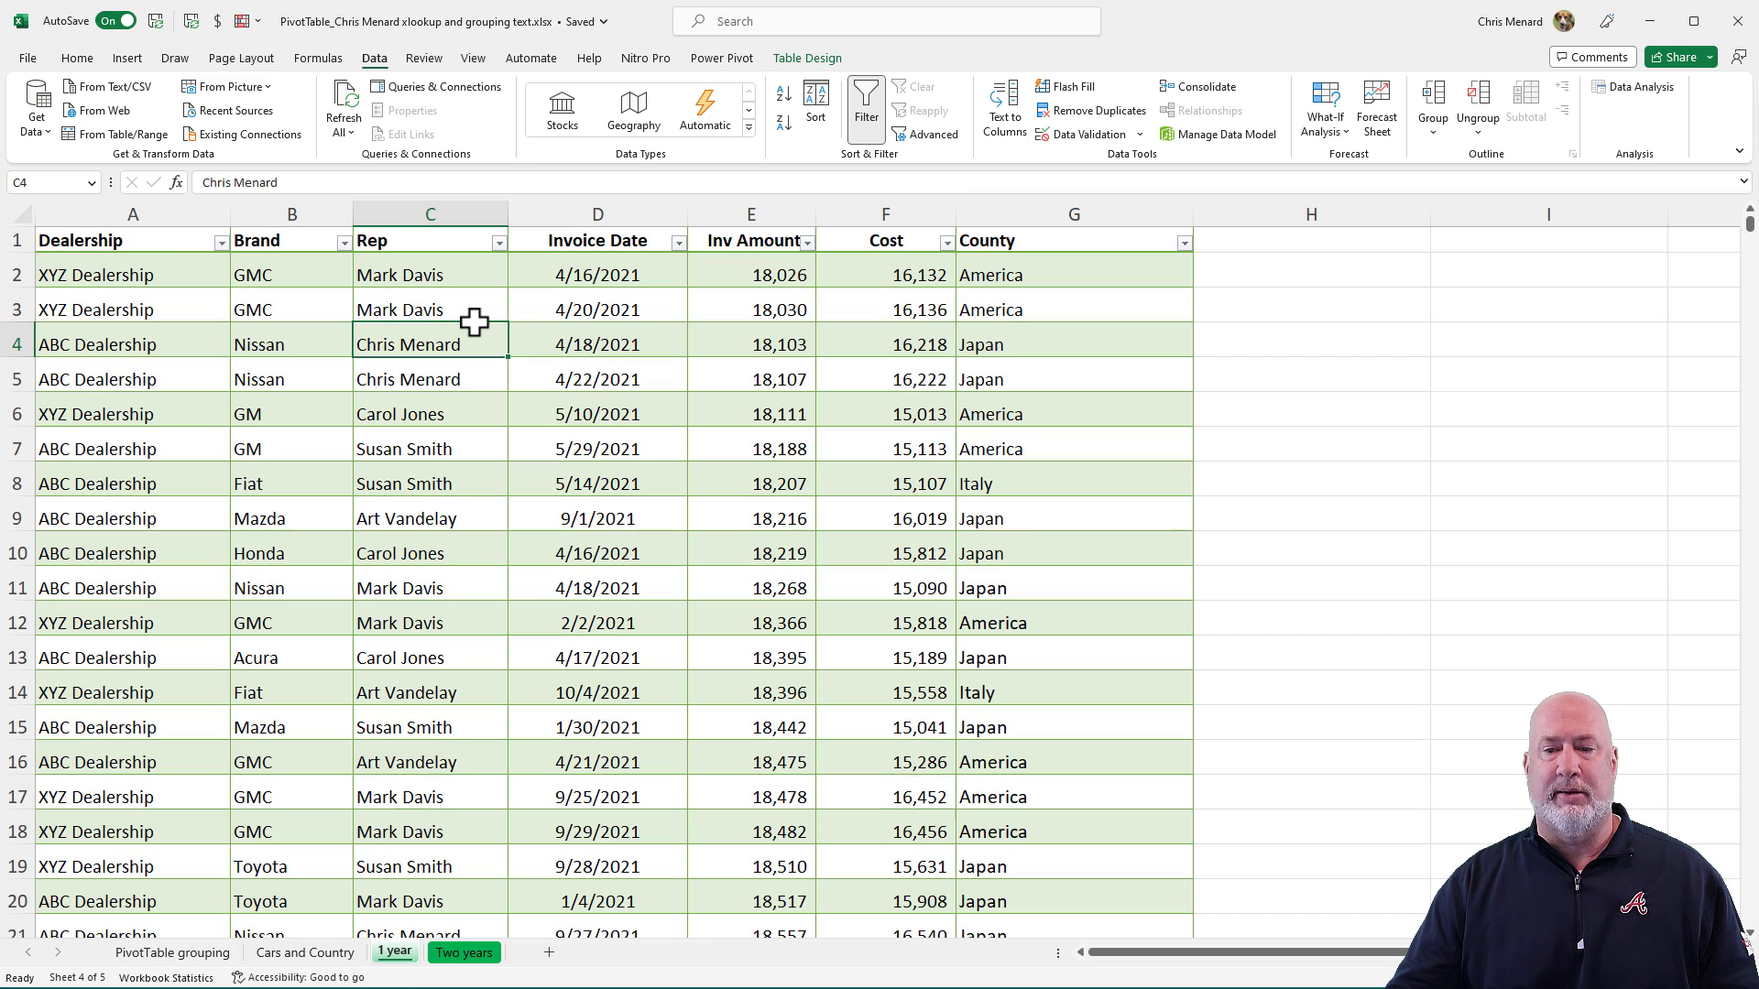
left_click(127, 57)
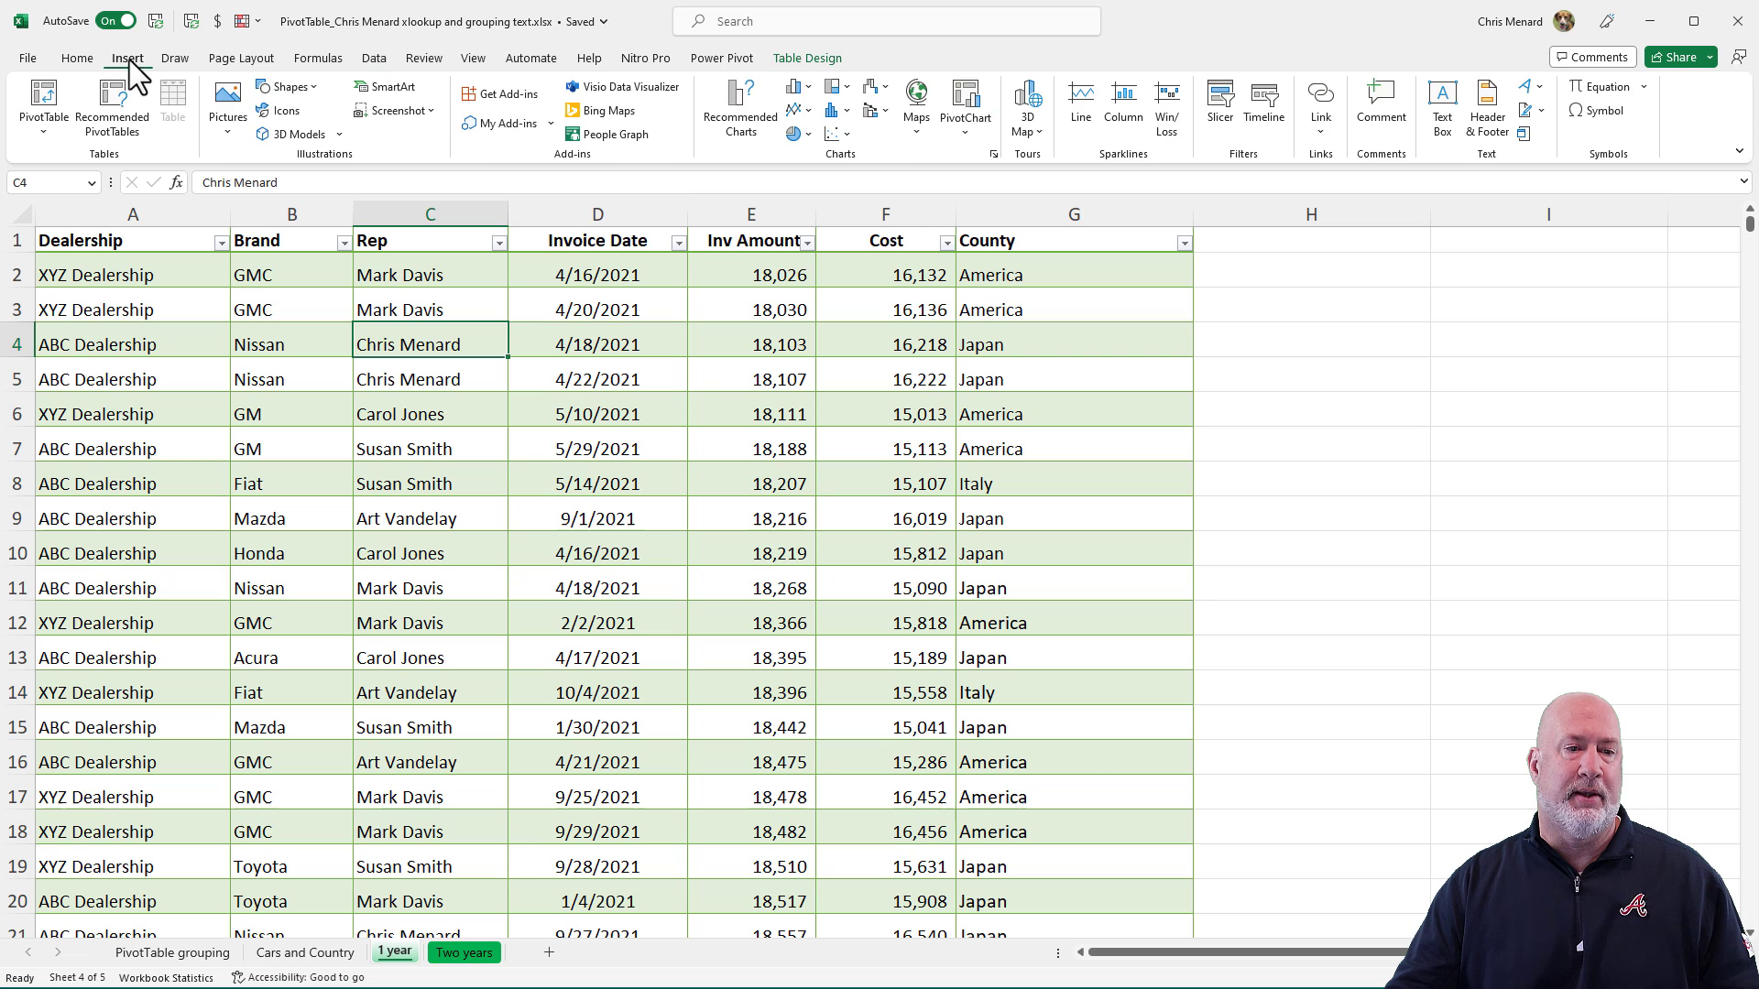
left_click(63, 86)
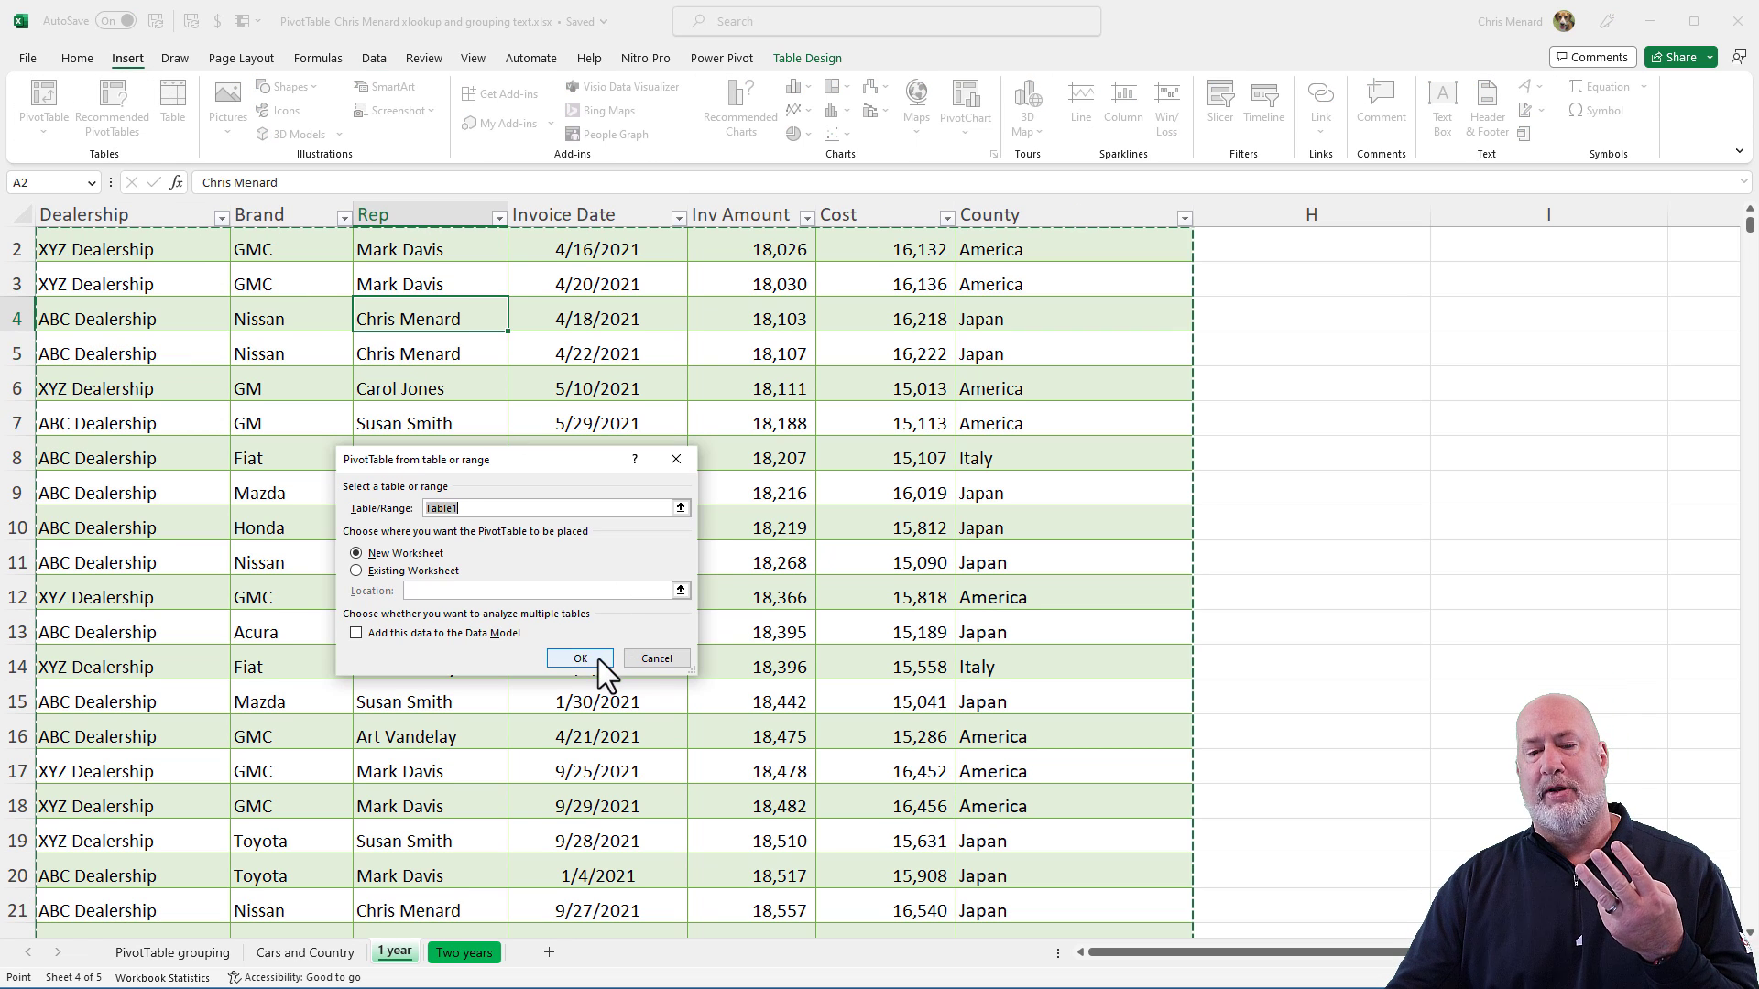
left_click(591, 656)
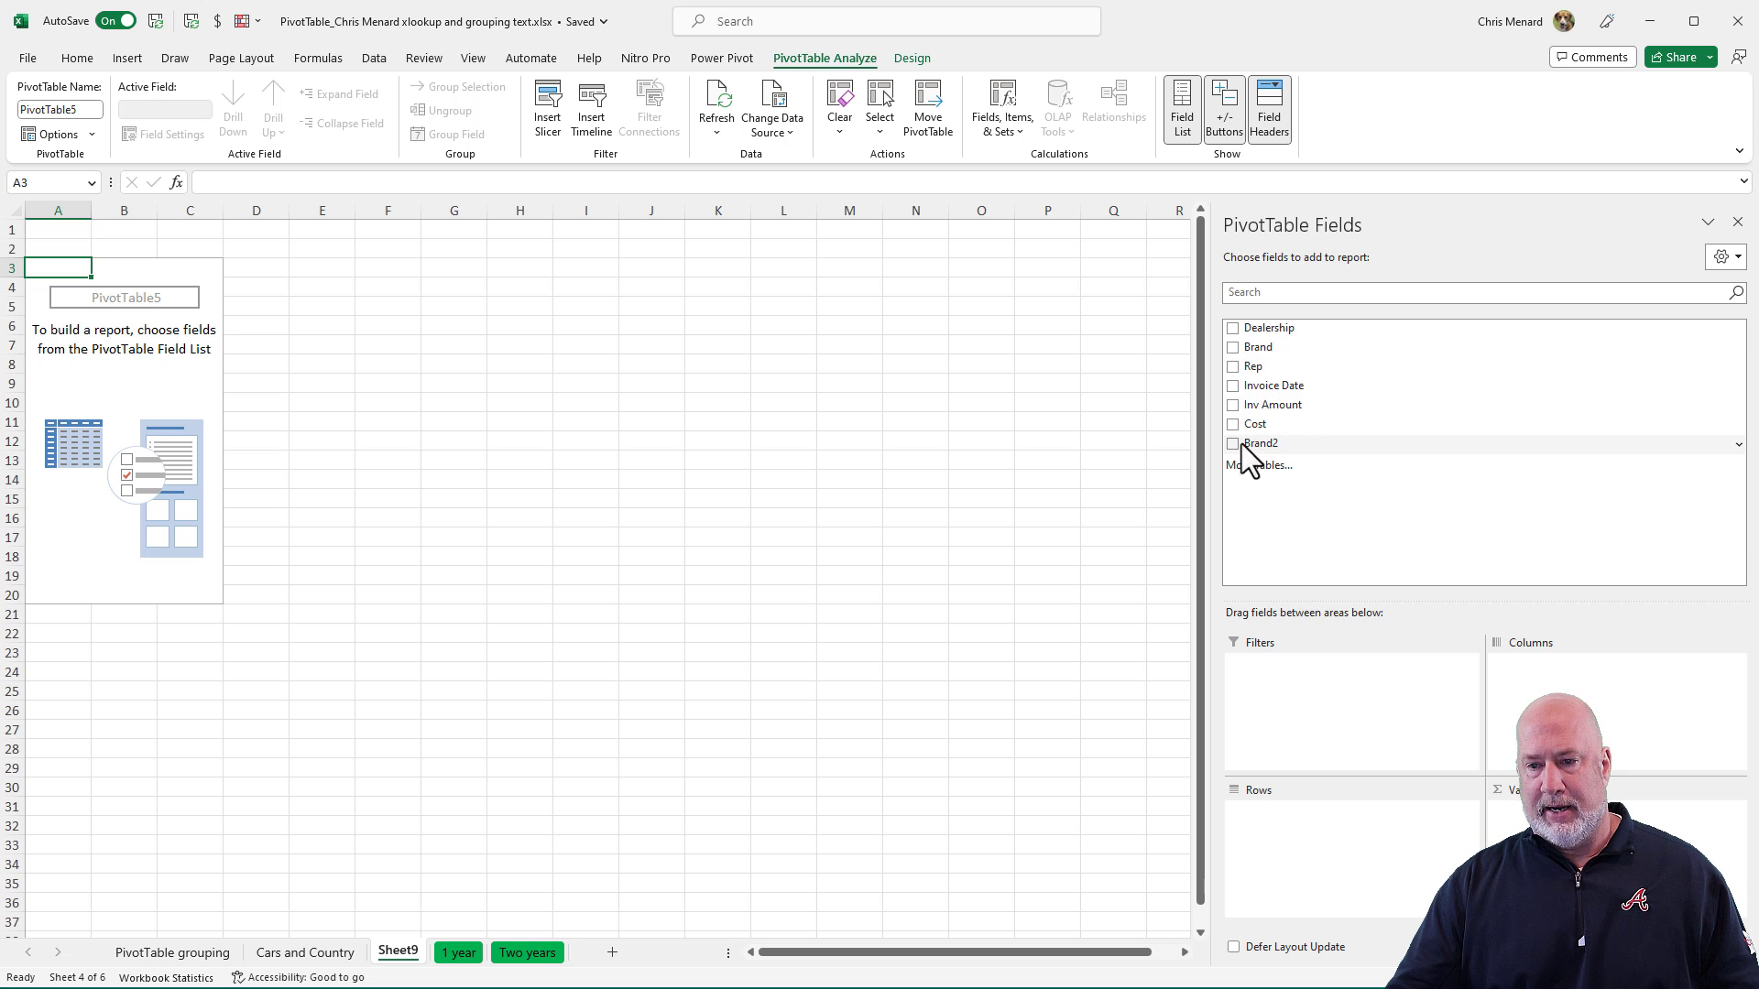
Refresh the PivotTable, then add County and Brand as rows and Sum of Inv Amount as values
right_click(182, 290)
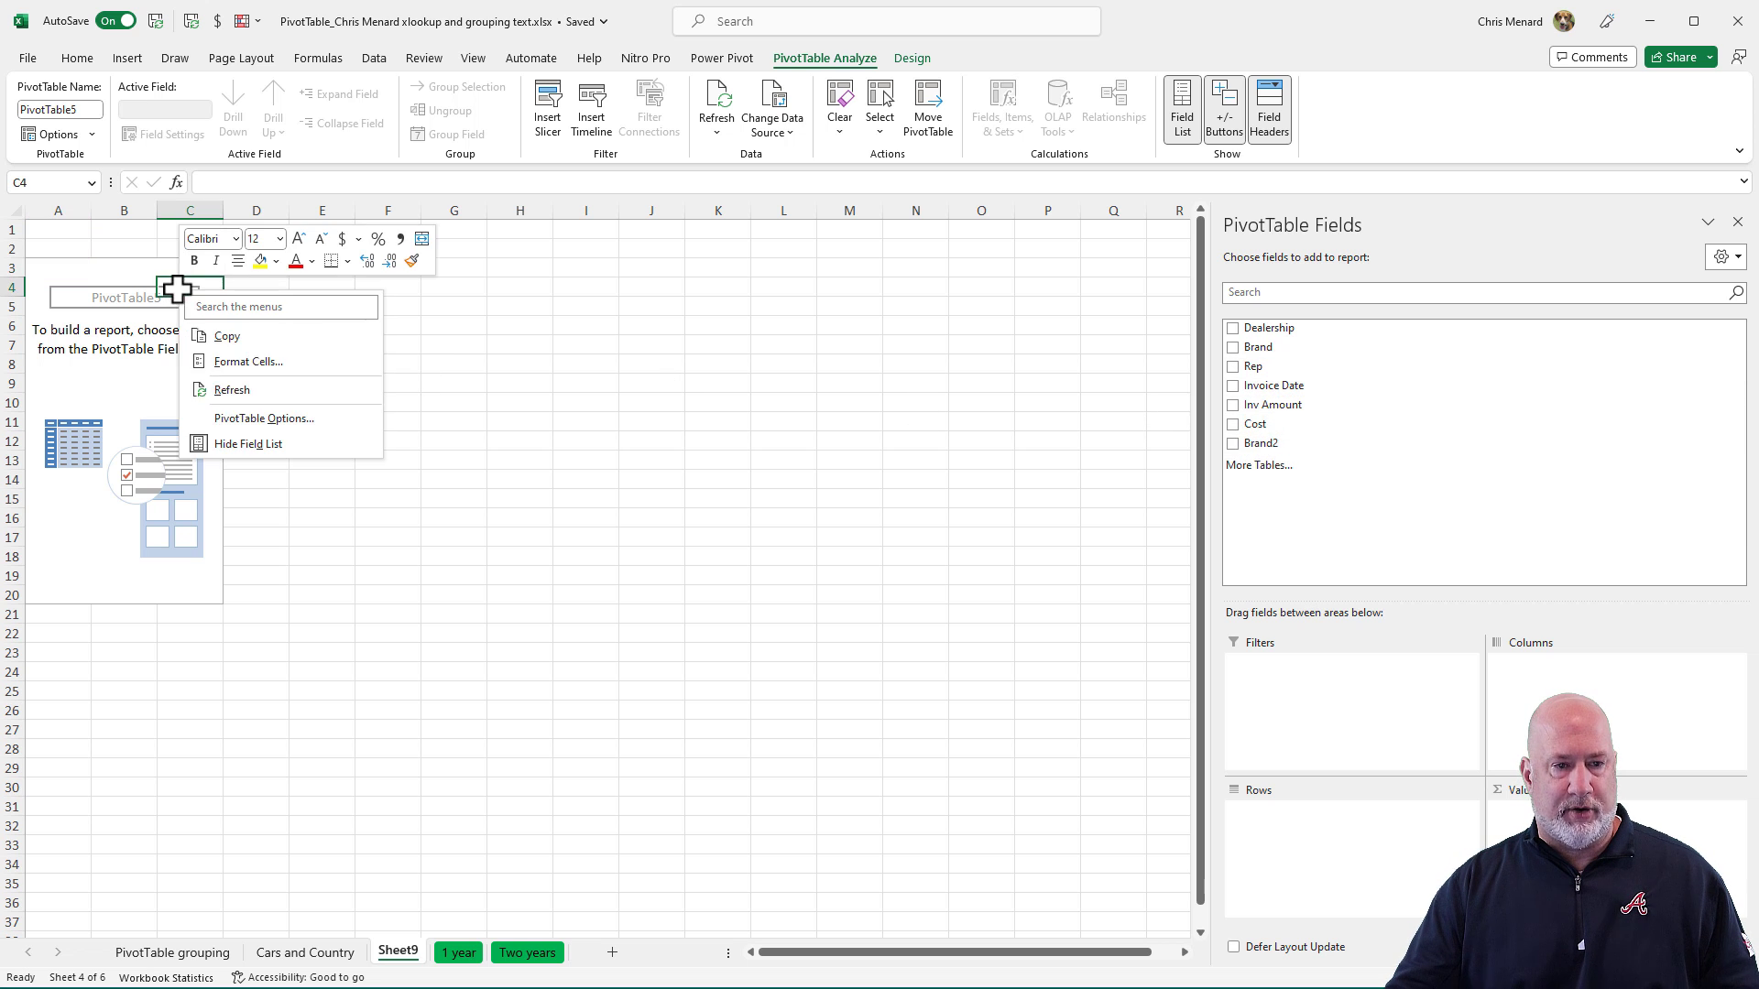
left_click(231, 391)
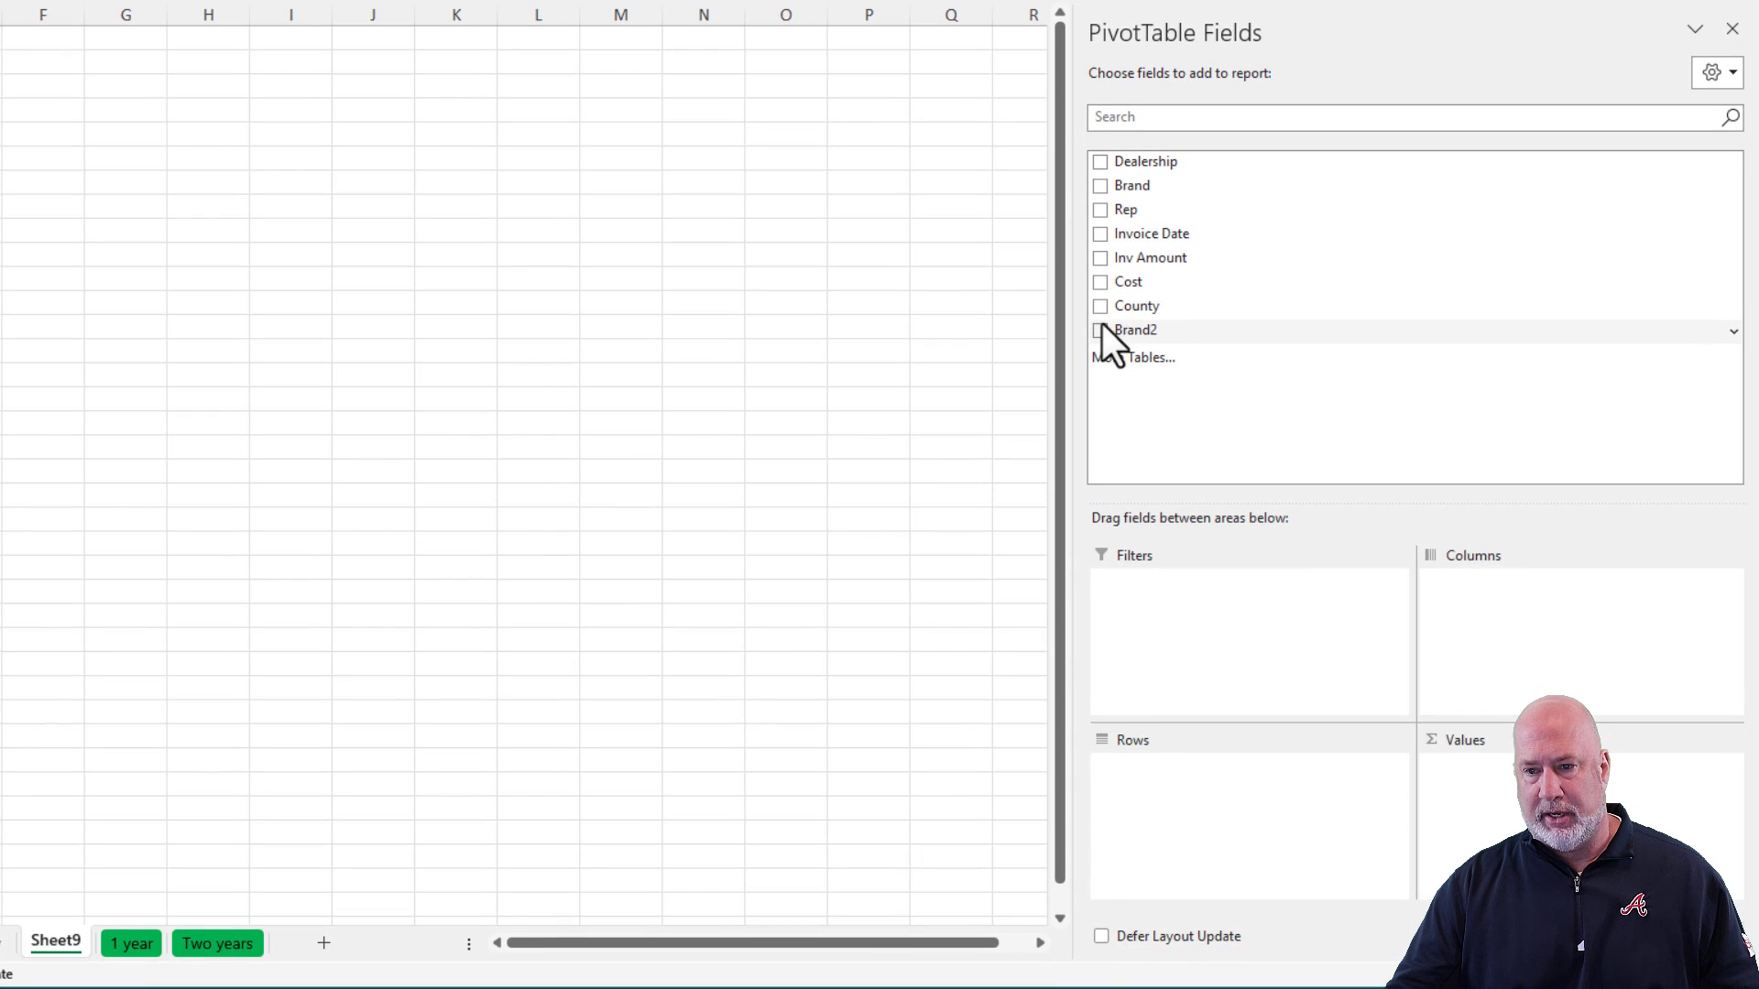
left_click(1100, 307)
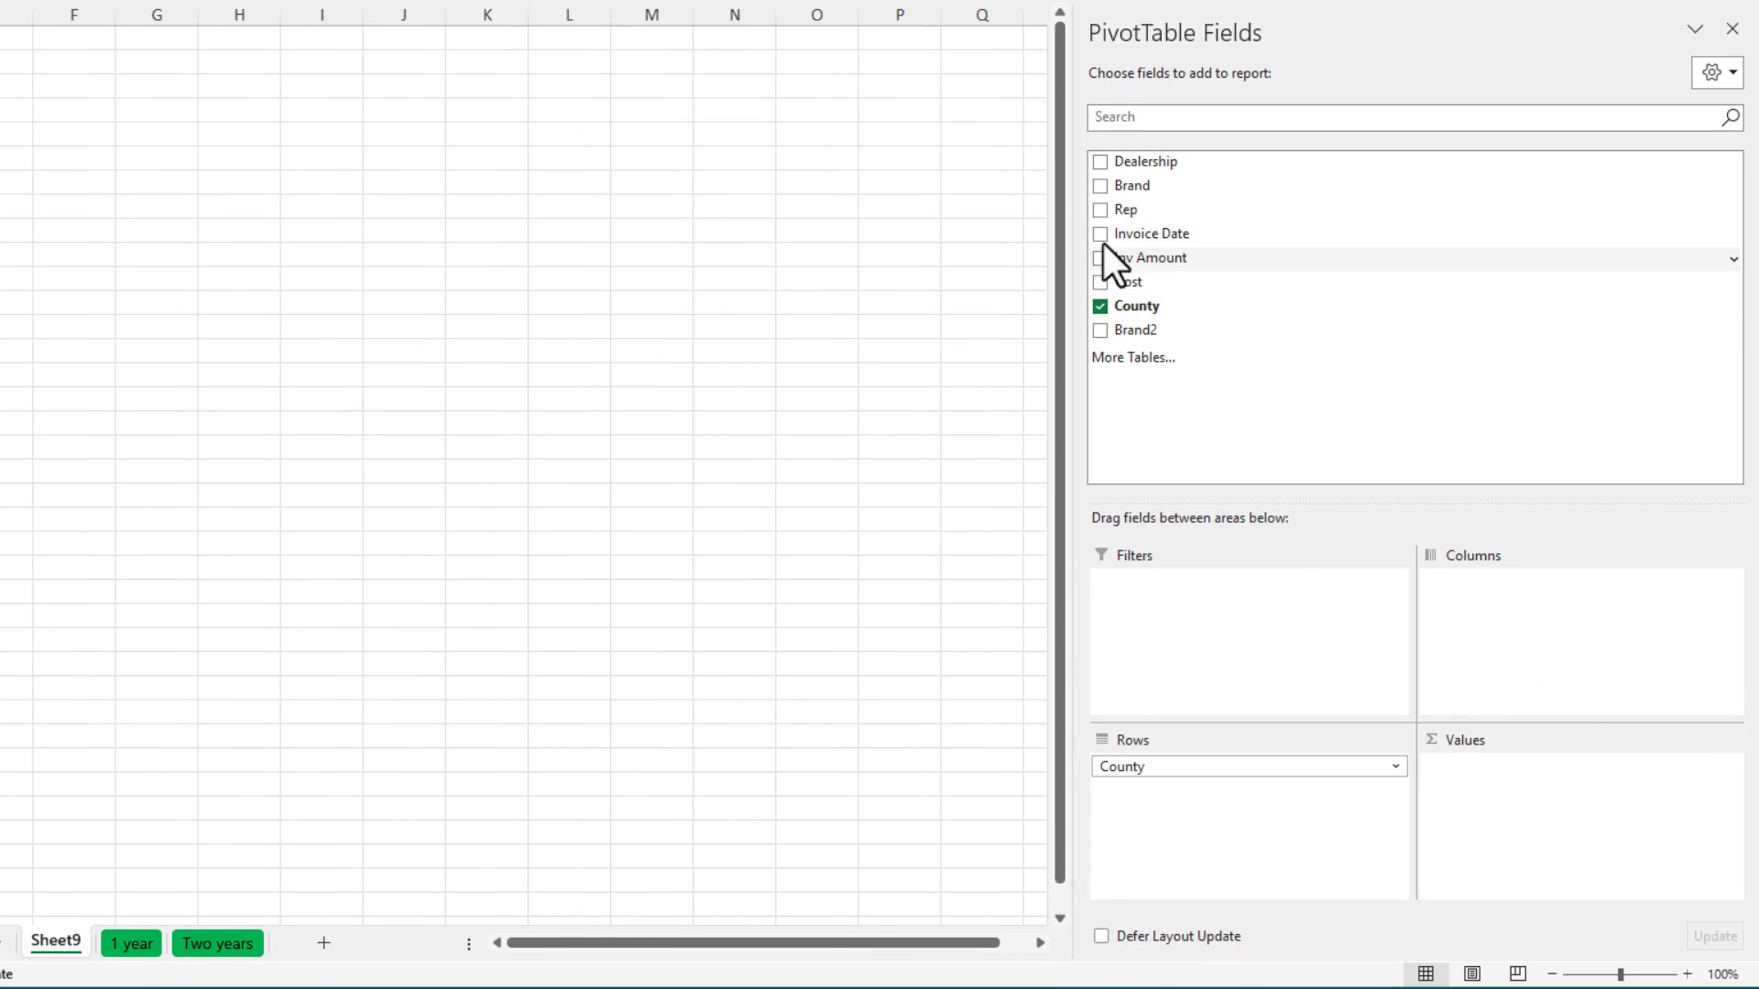
left_click(1100, 187)
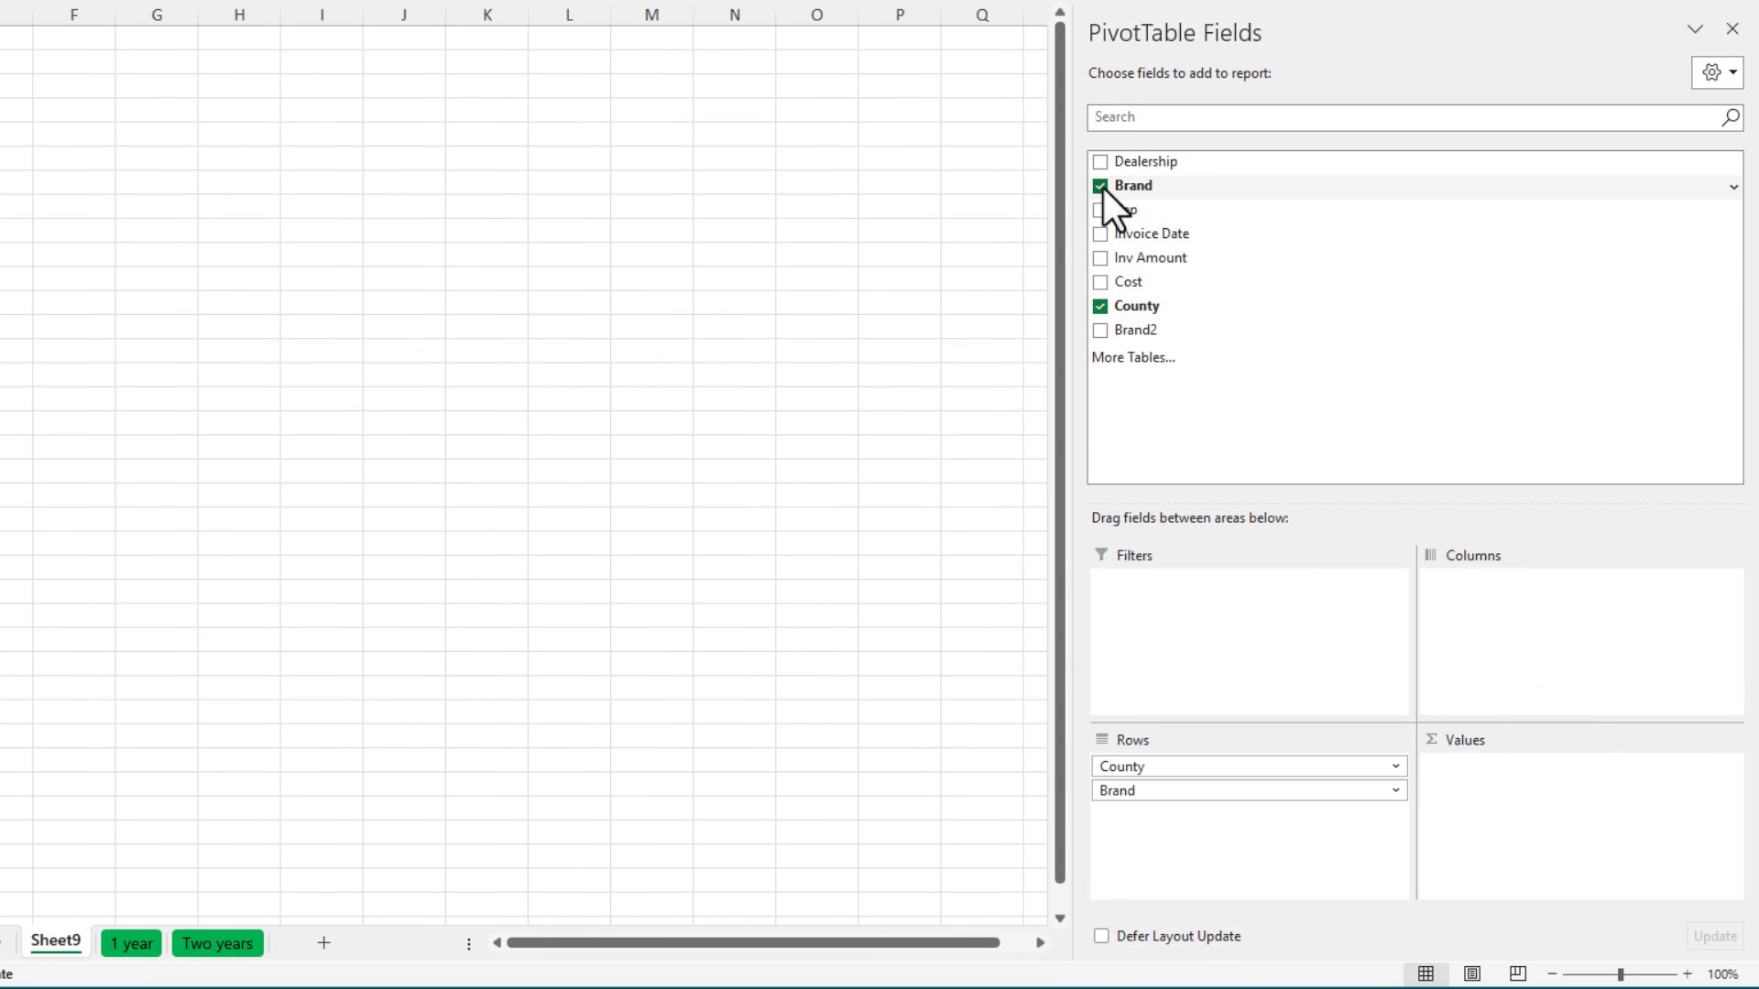
left_click(1100, 258)
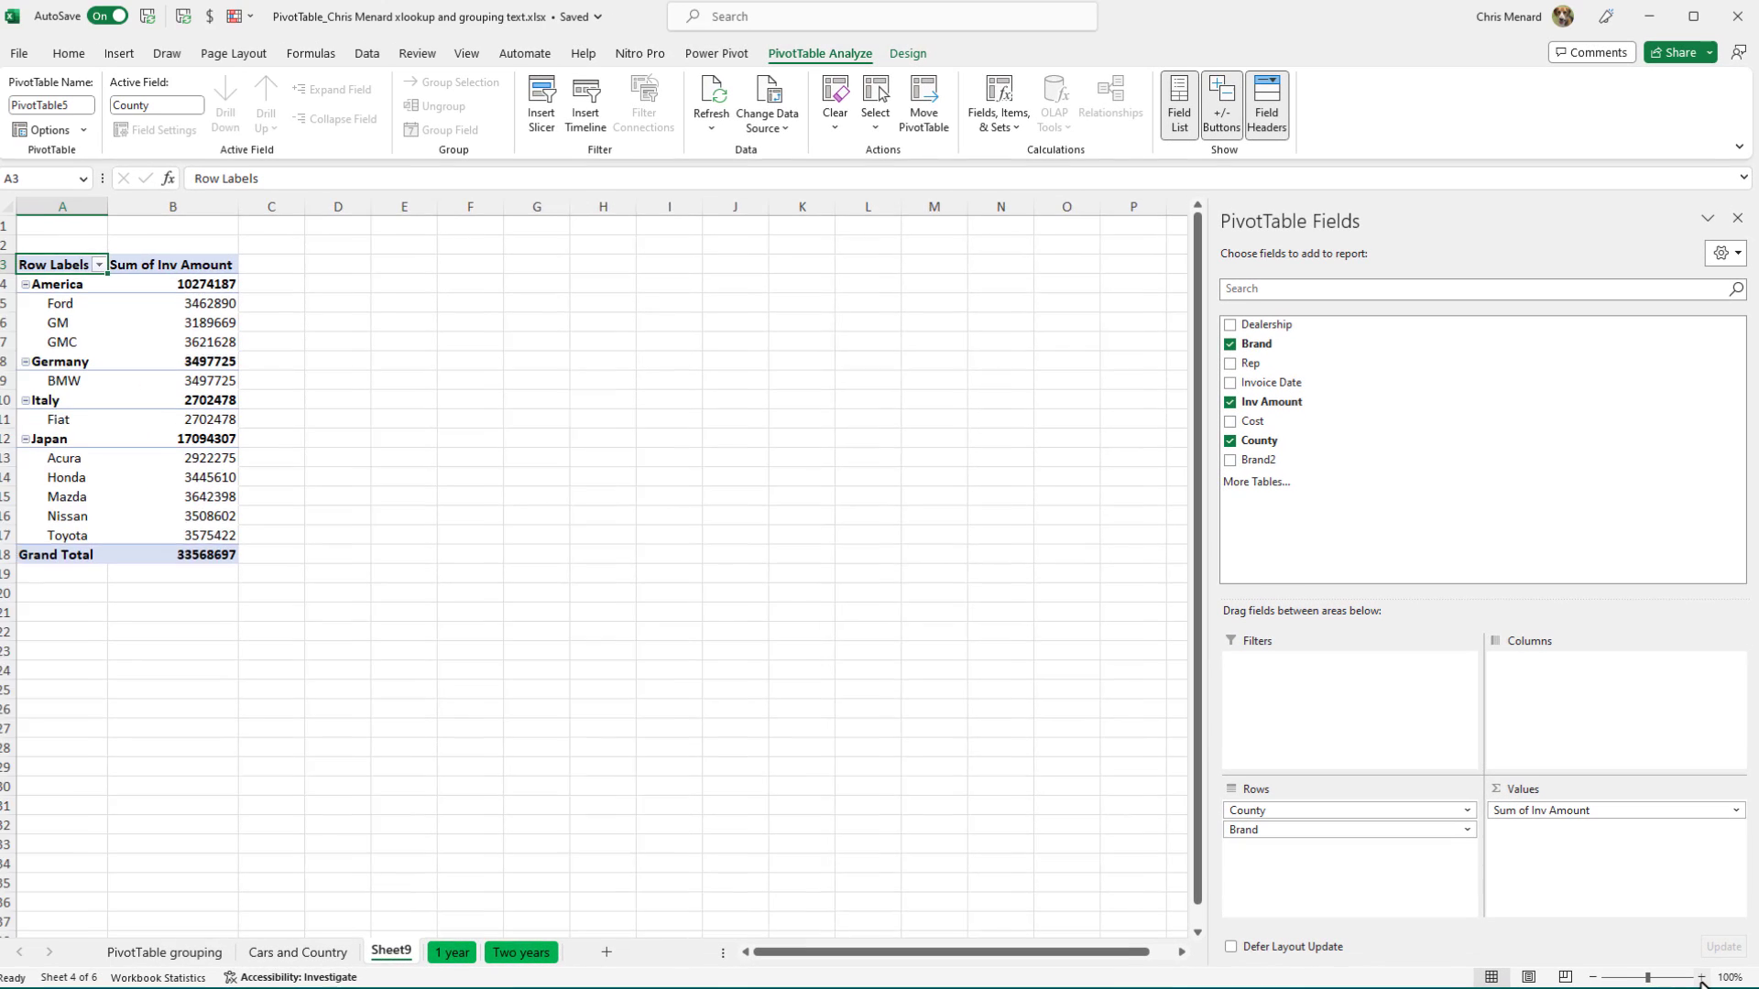
Zoom in and select the Sum of Inv Amount values B4:B18, including Grand Total
left_click(1687, 974)
left_click(1686, 973)
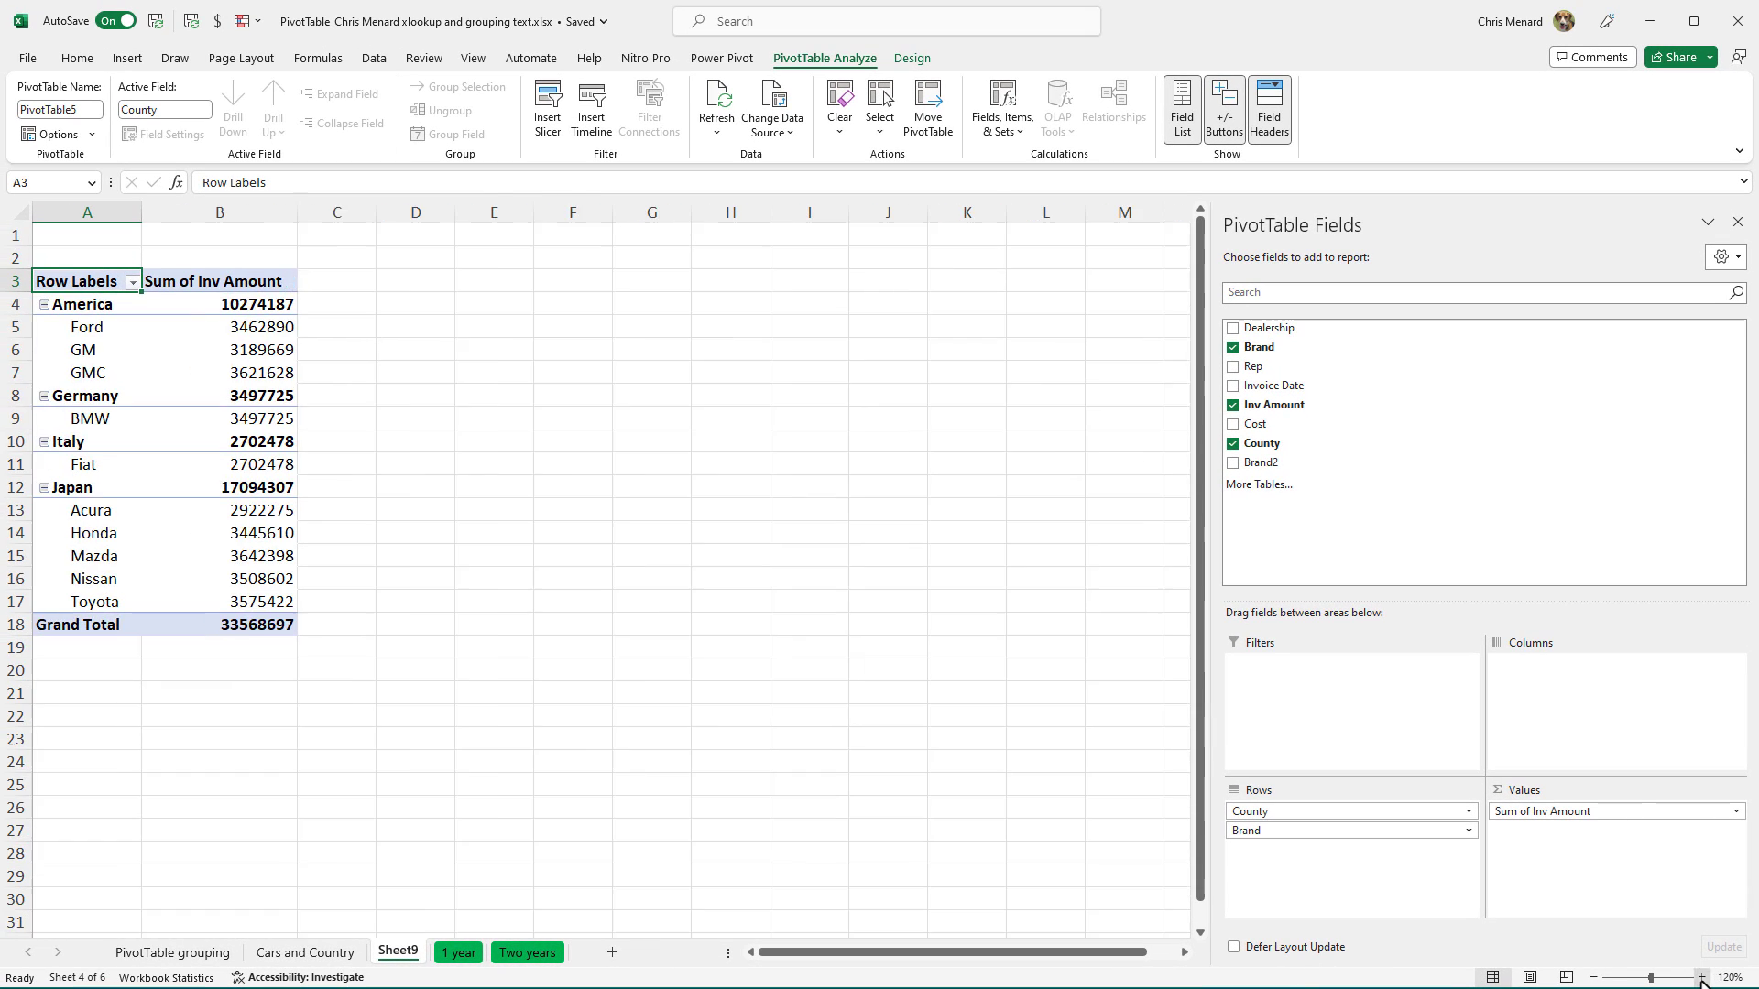
left_click(1686, 974)
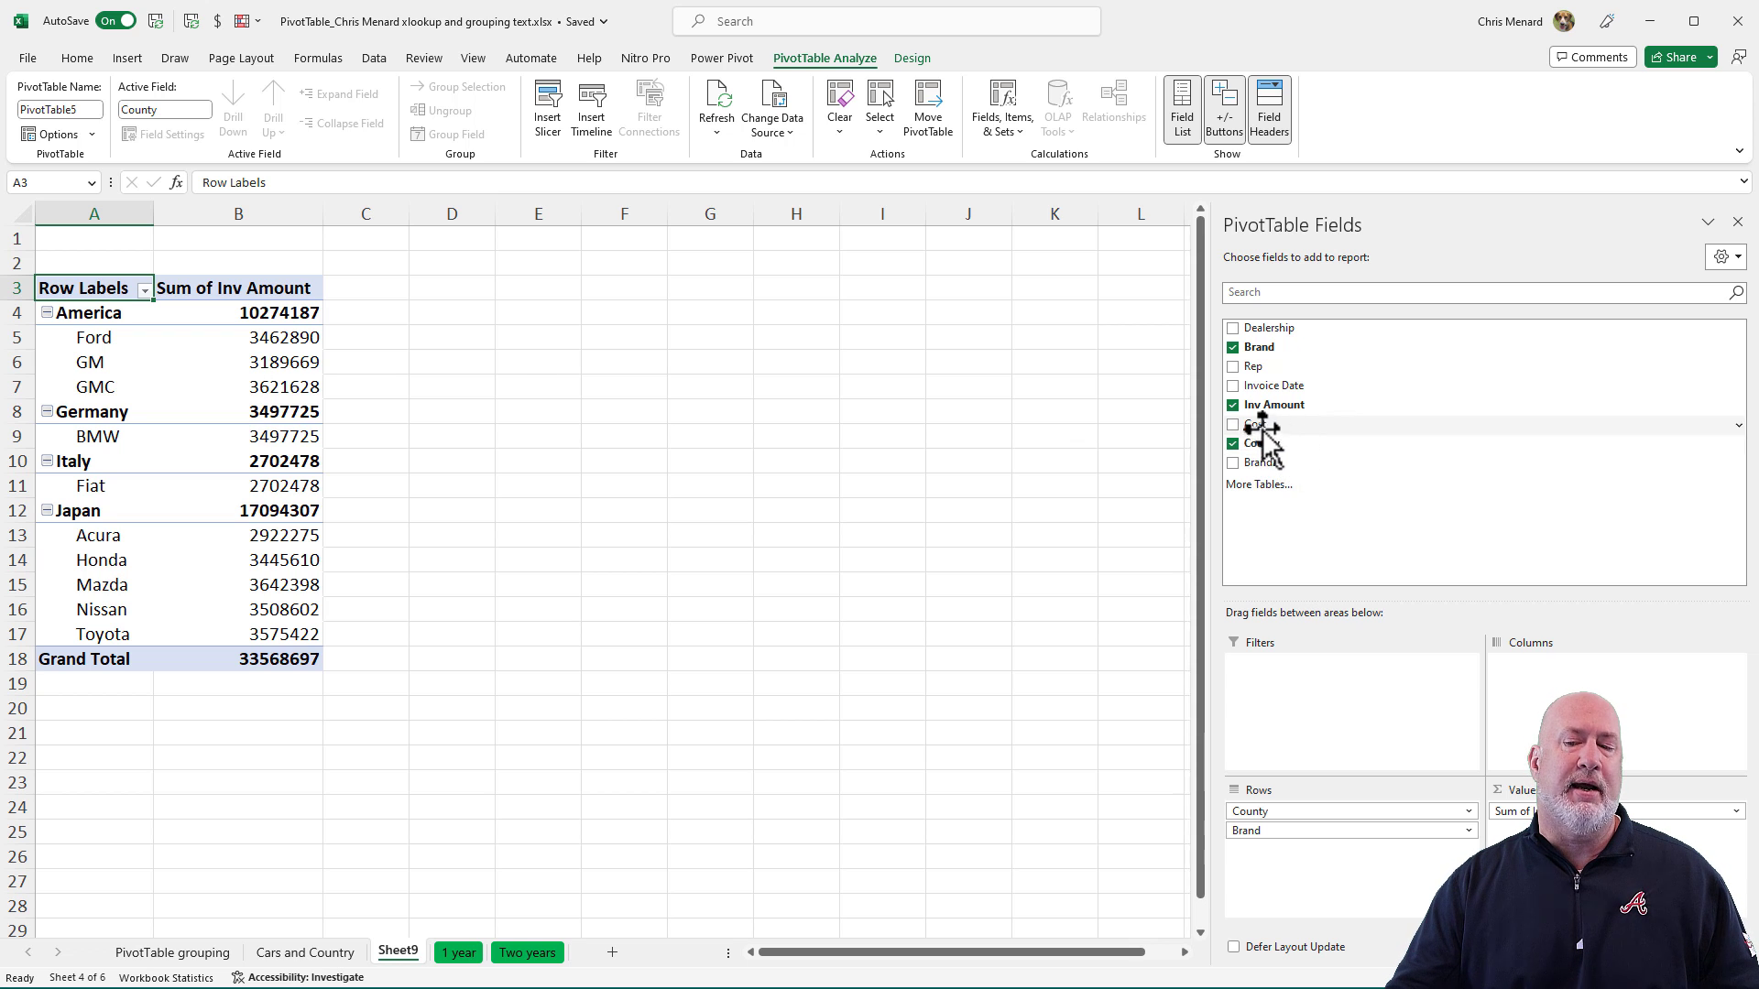
right_click(166, 339)
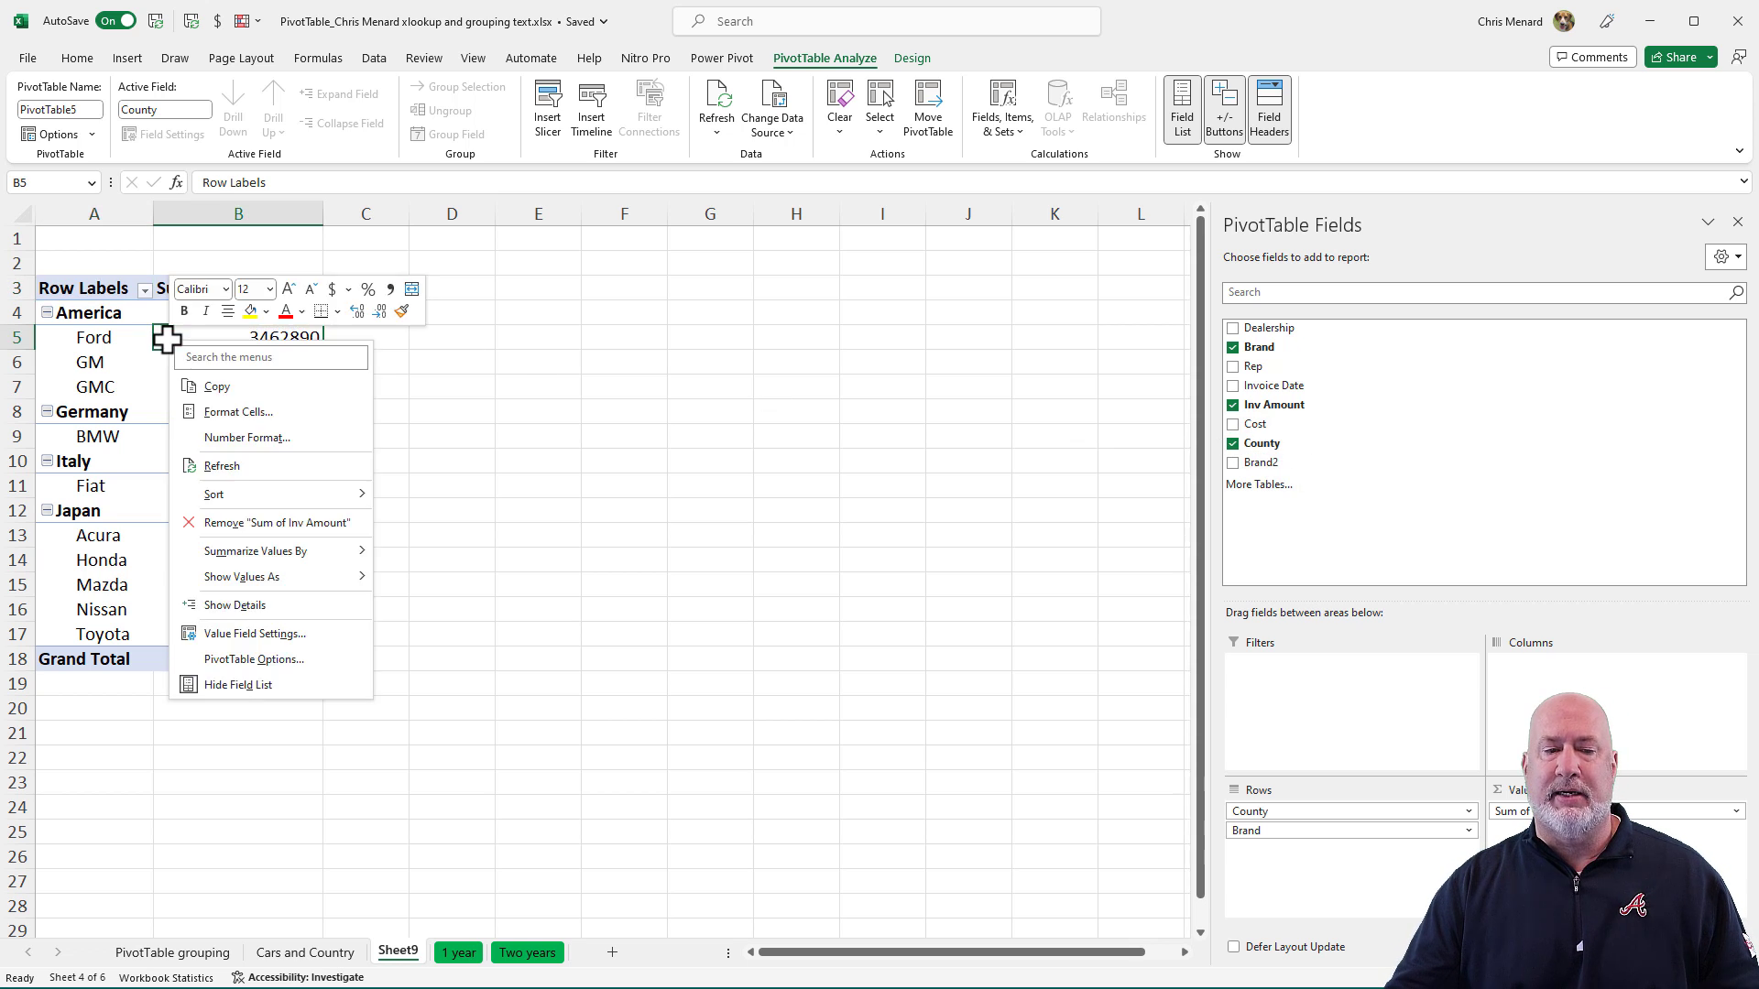
left_click(257, 469)
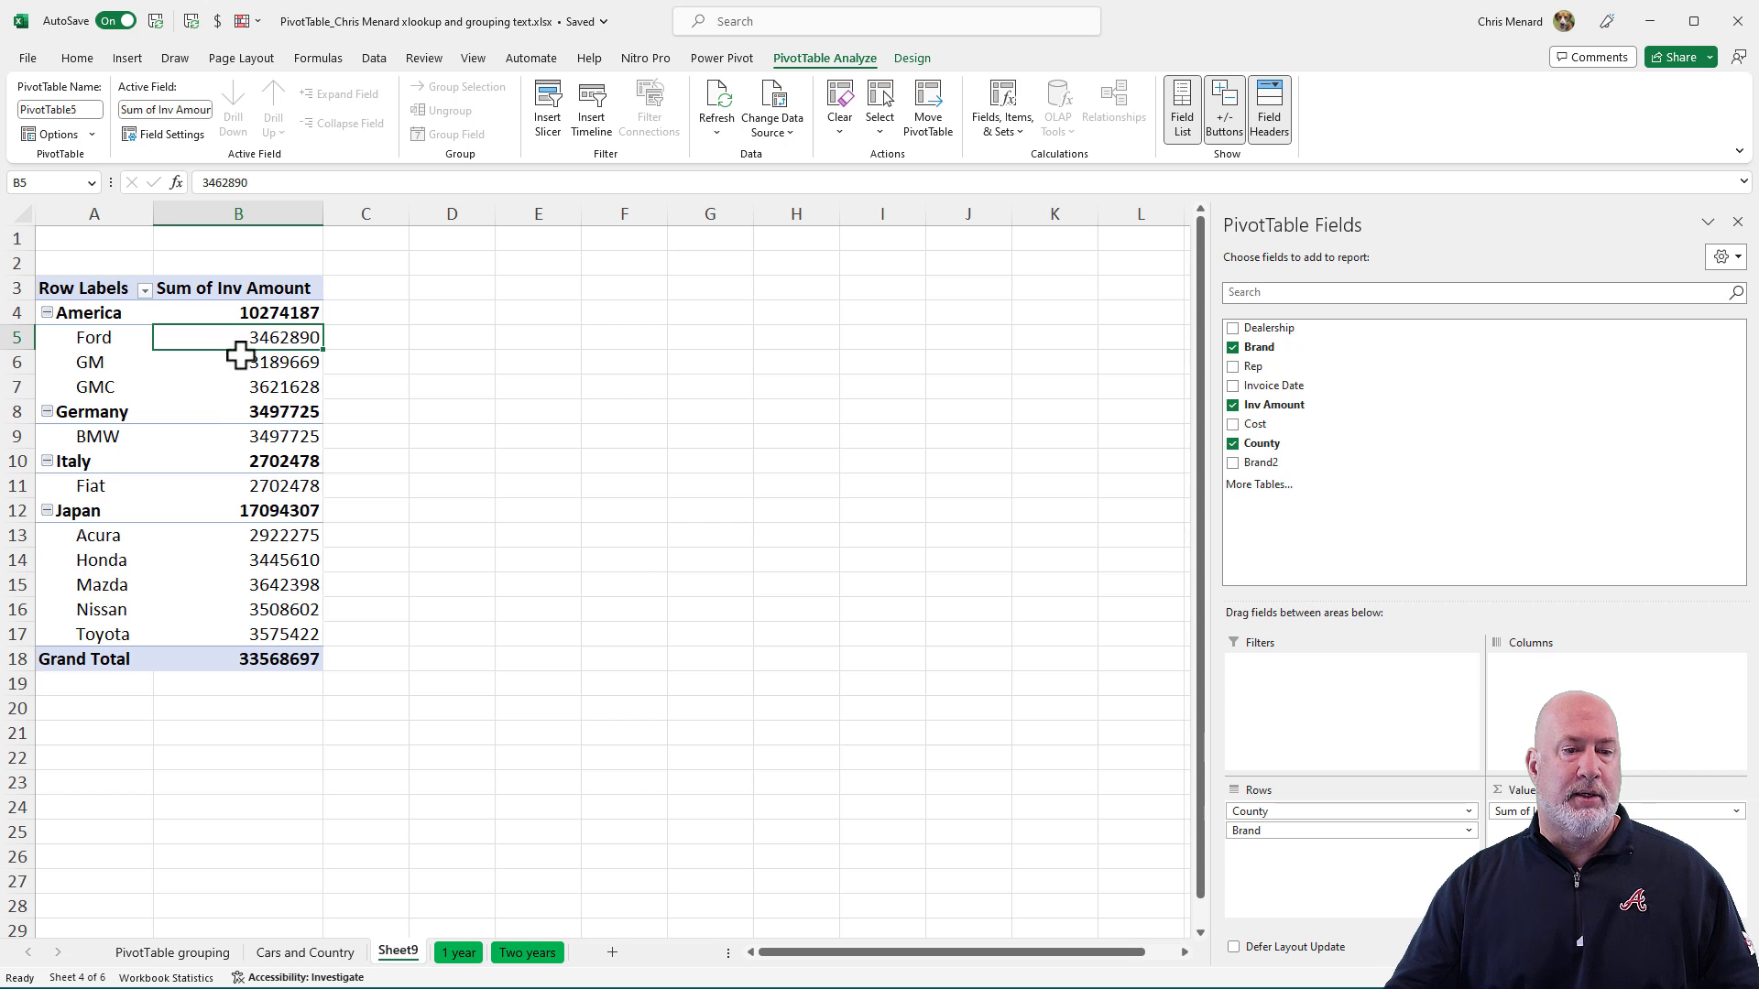
left_click_drag(258, 312, 263, 641)
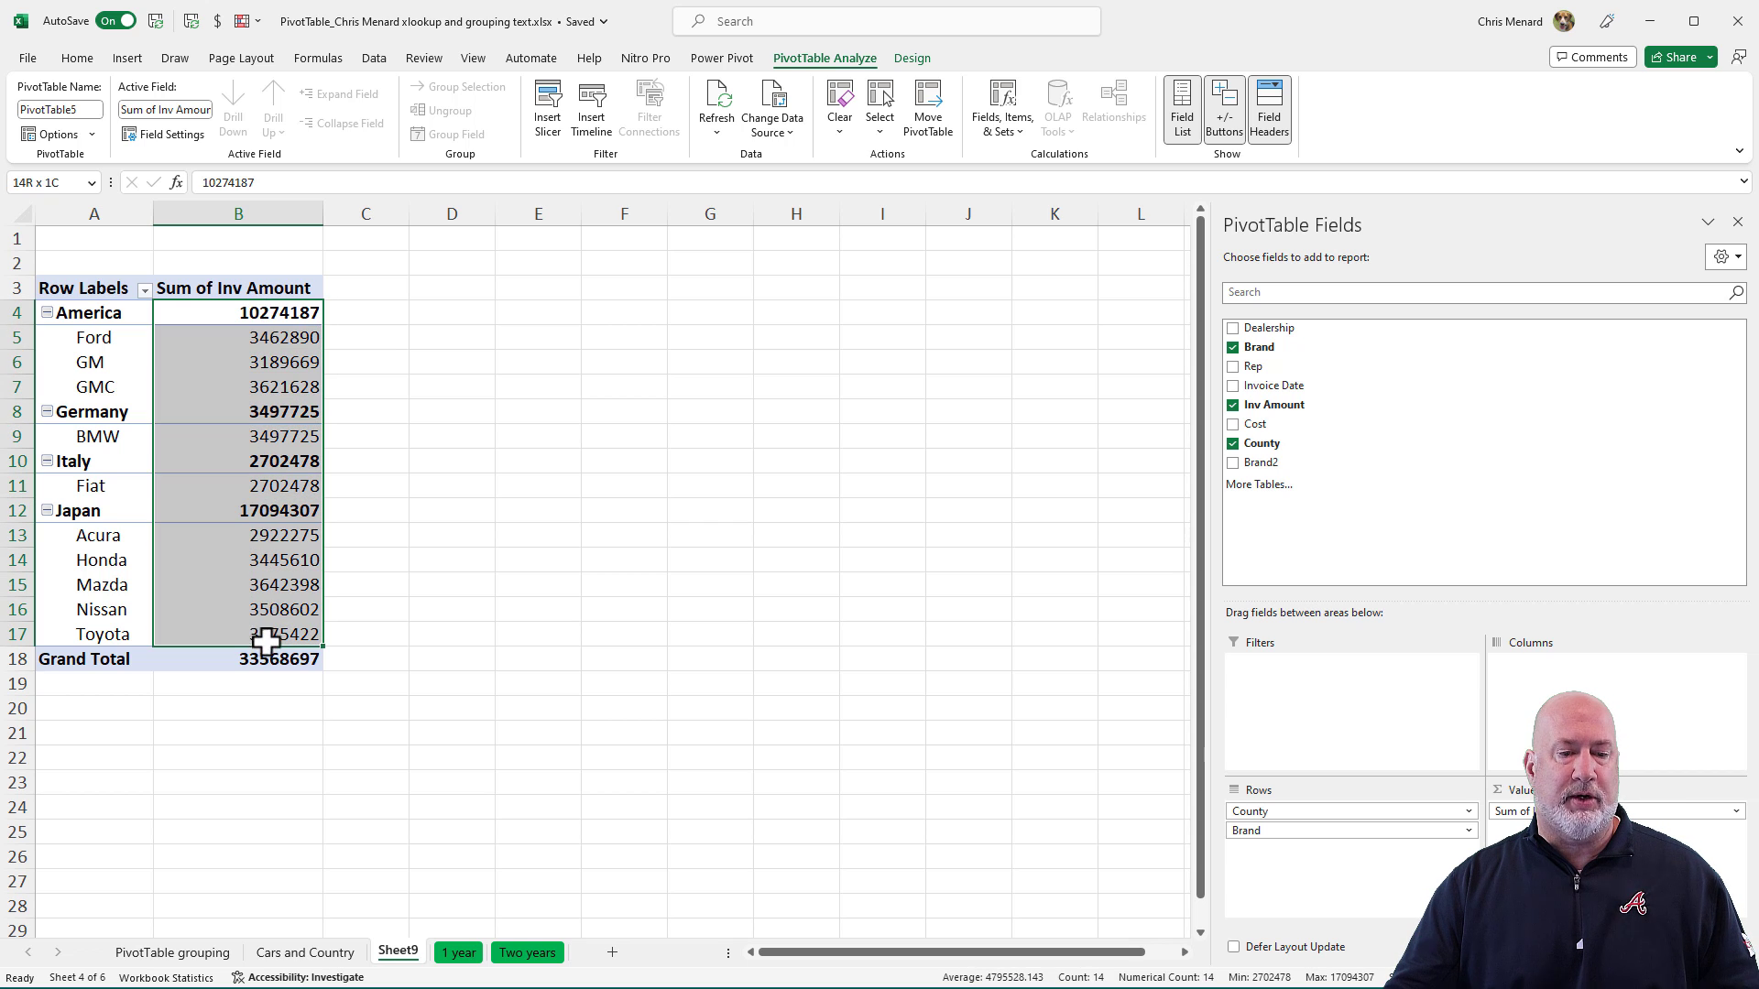
left_click_drag(259, 314, 263, 657)
Apply Comma Style with zero decimal places, then compare against the PivotTable grouping sheet
left_click(77, 58)
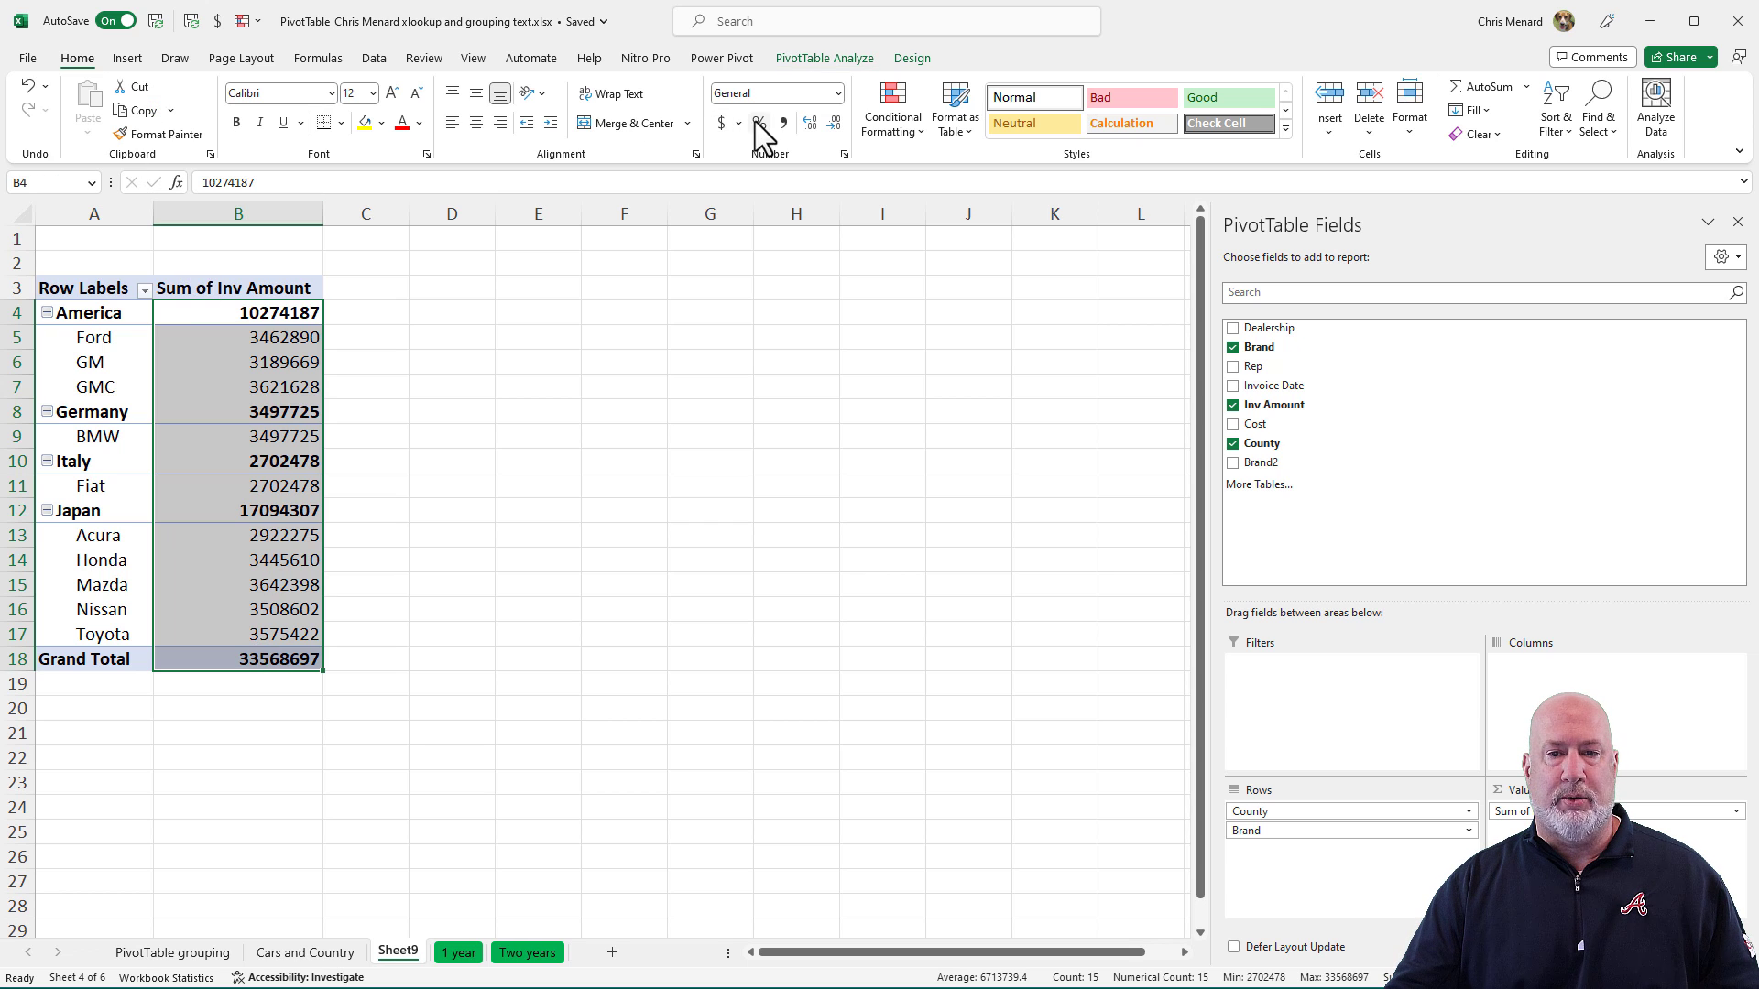
left_click(781, 123)
left_click(834, 123)
left_click(833, 123)
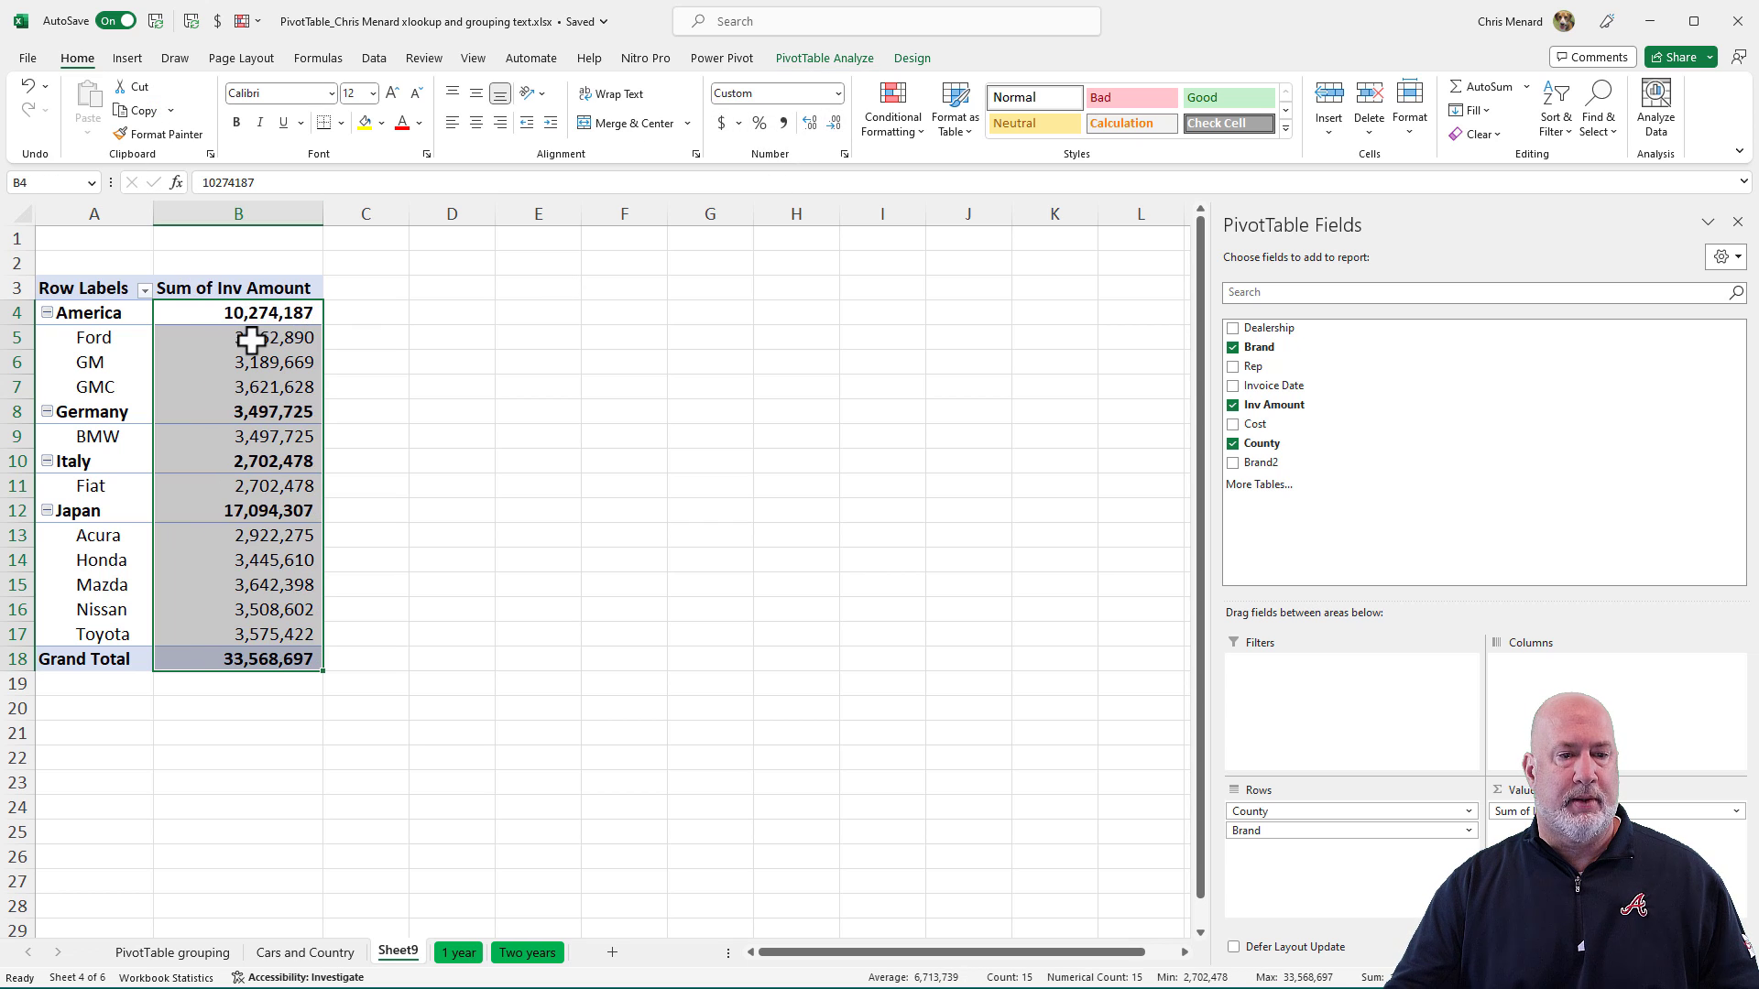
left_click(258, 319)
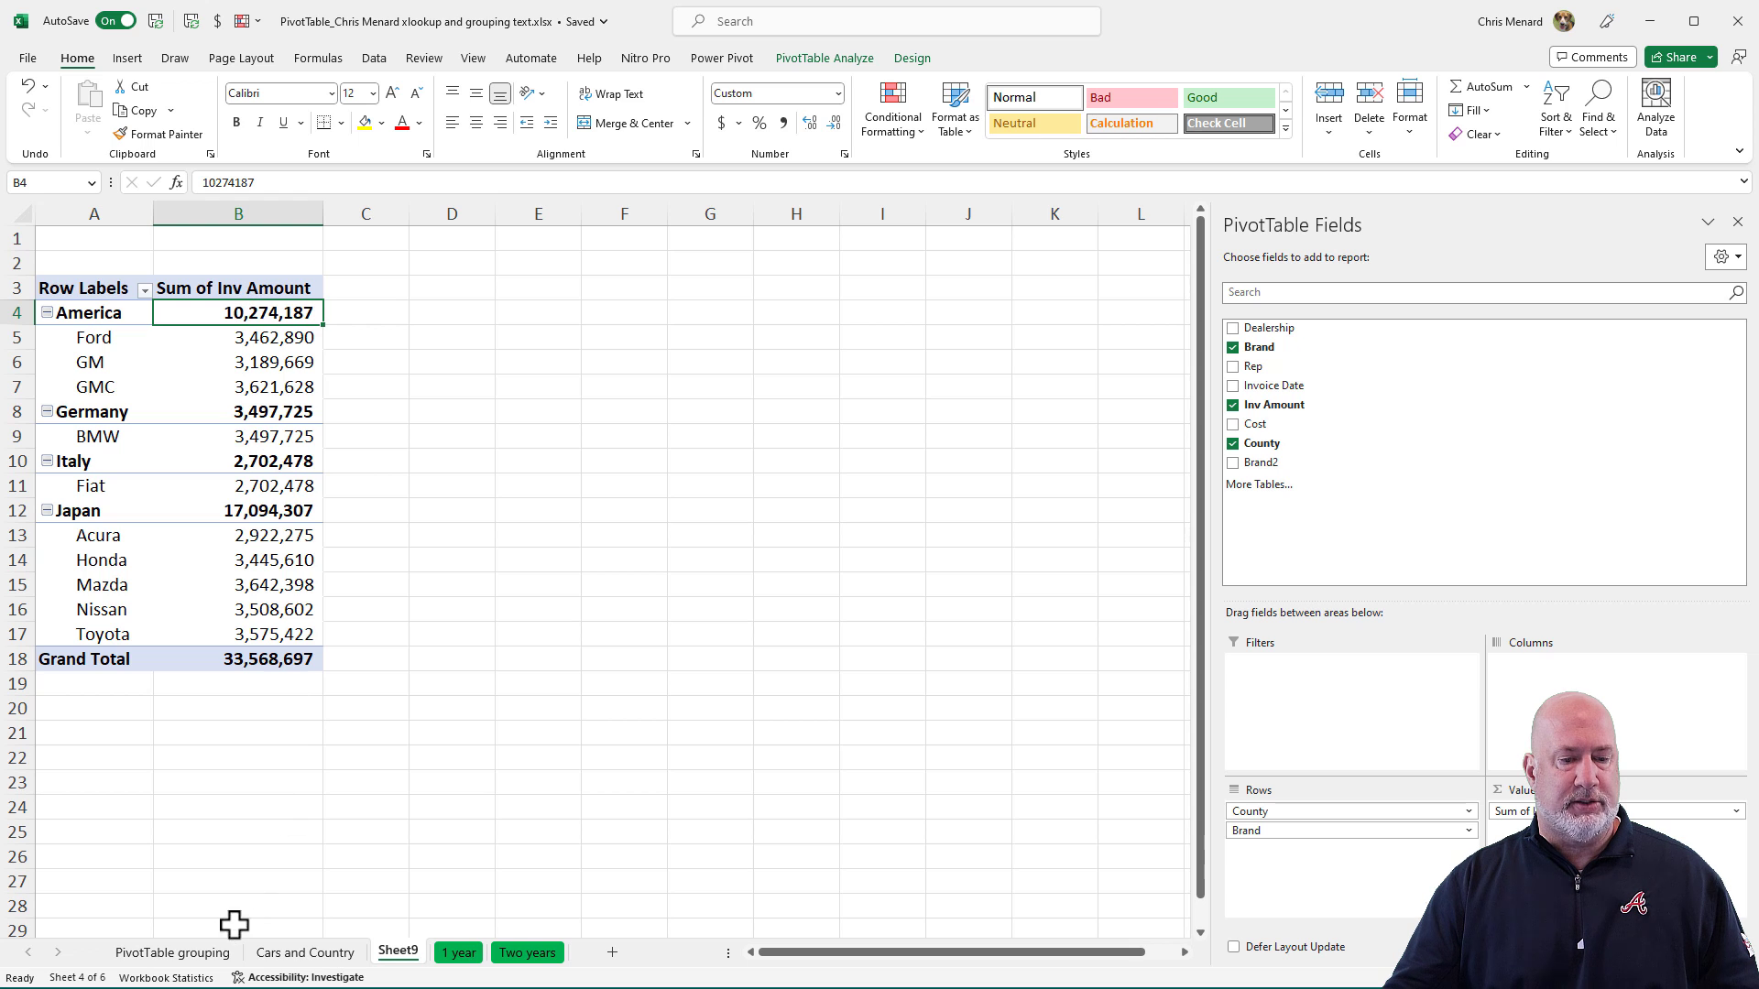
left_click(184, 955)
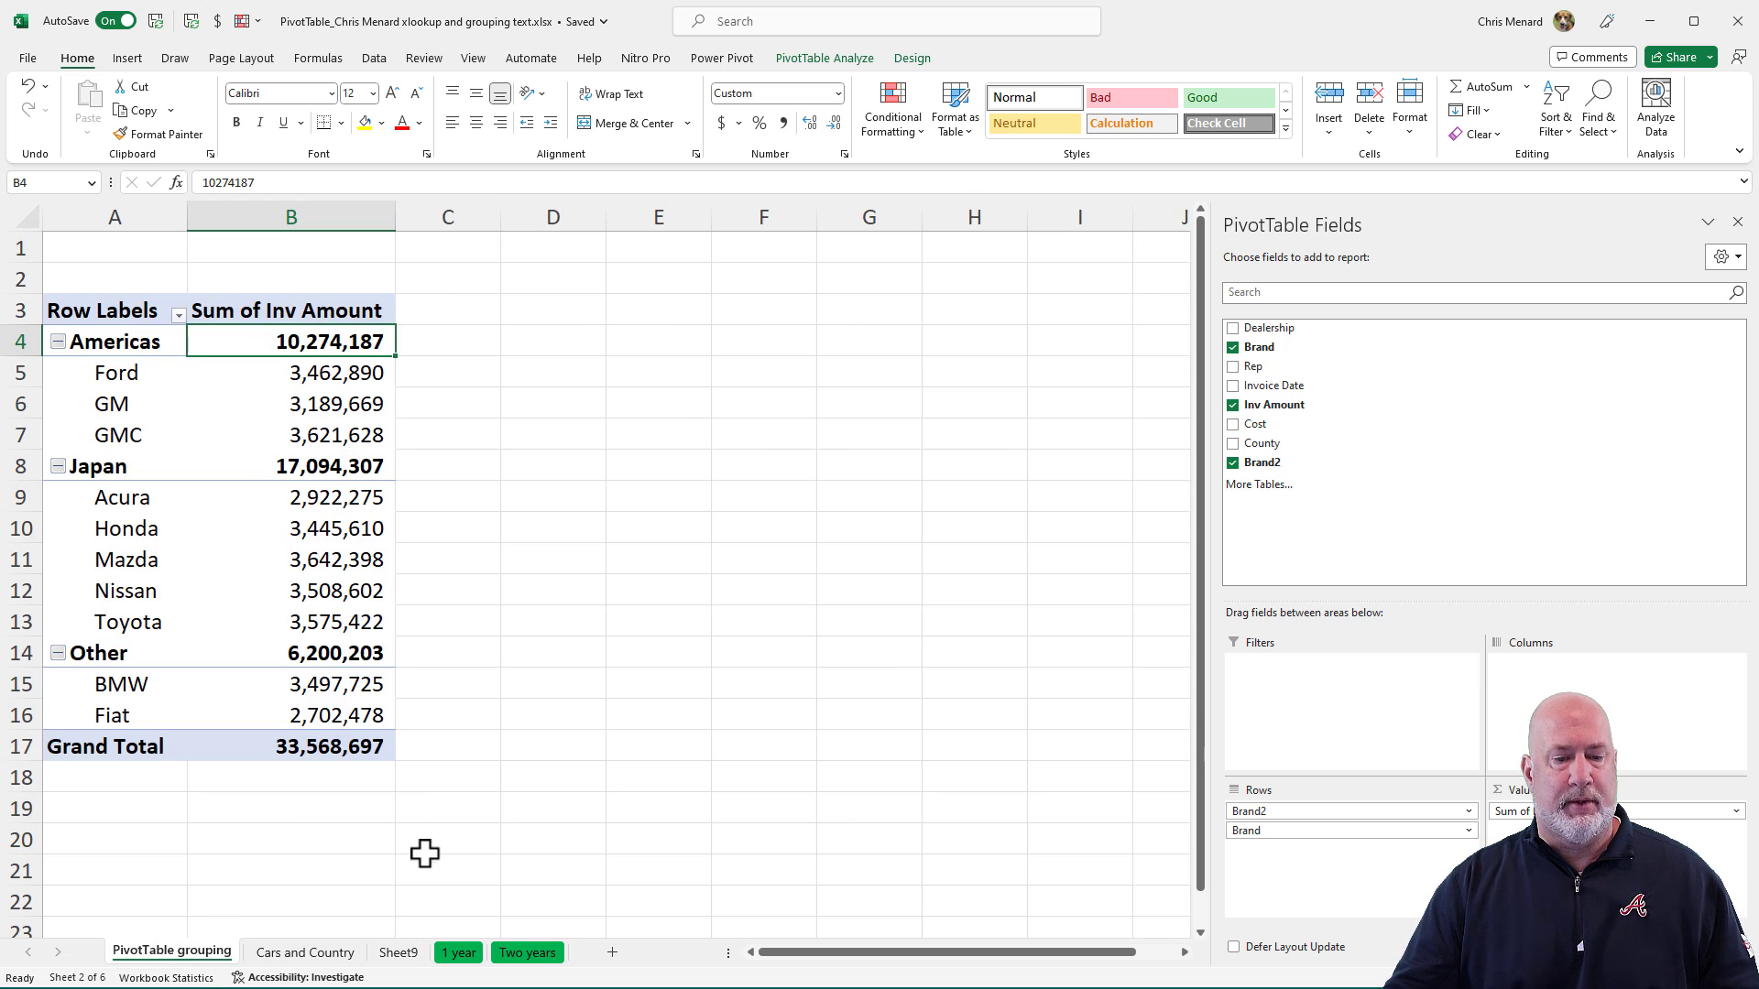
left_click(396, 953)
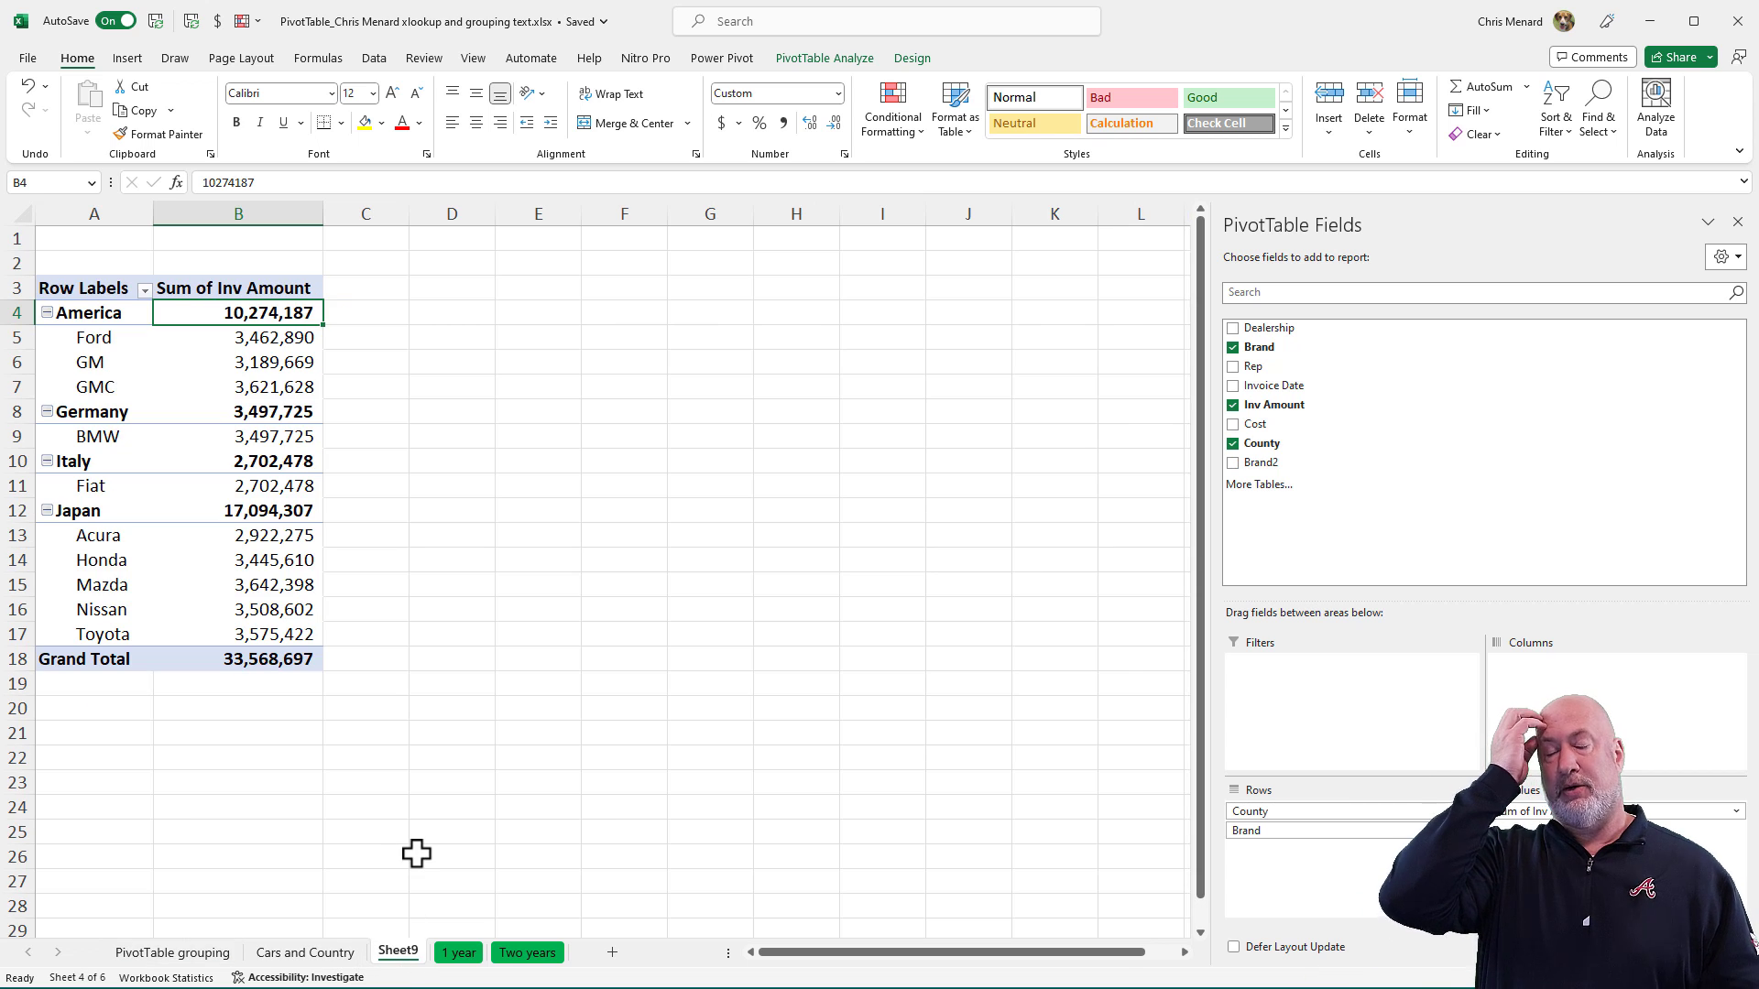